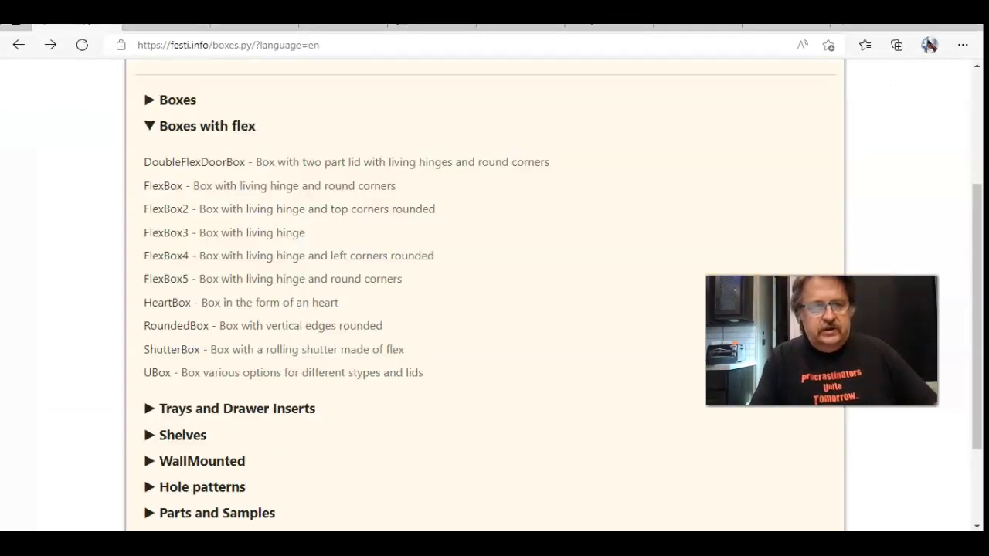
Step: Look over the Boxes.py generator list and the box types offered on the MakerCase site
{"action": "left_click_drag", "start_coordinate": [979, 227], "coordinate": [970, 96]}
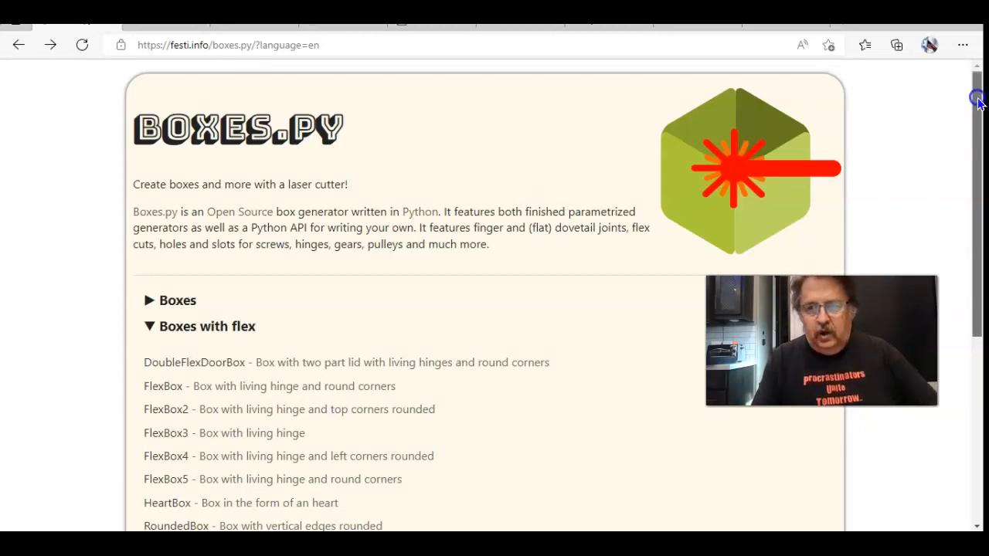
{"action": "left_click_drag", "start_coordinate": [975, 99], "coordinate": [977, 112]}
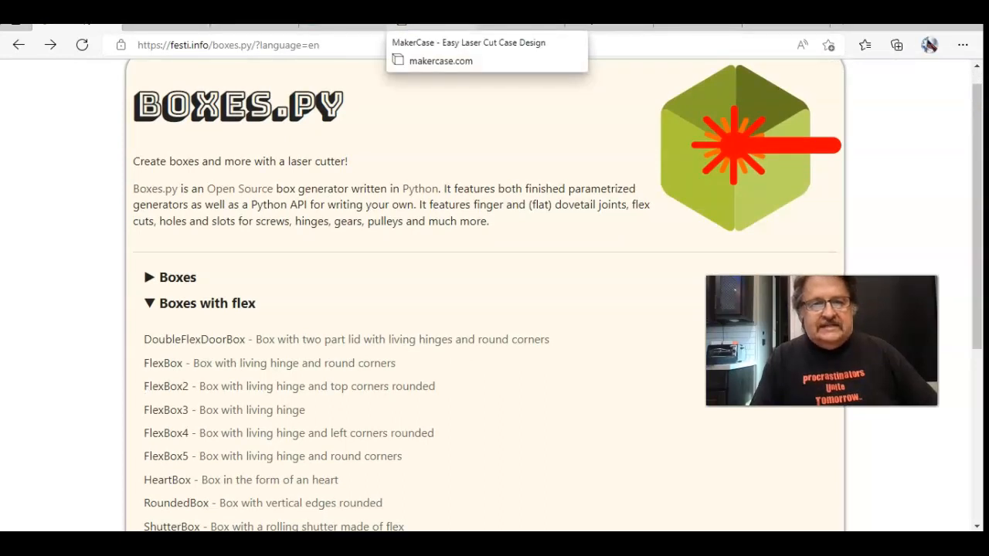
{"action": "left_click", "coordinate": [432, 24]}
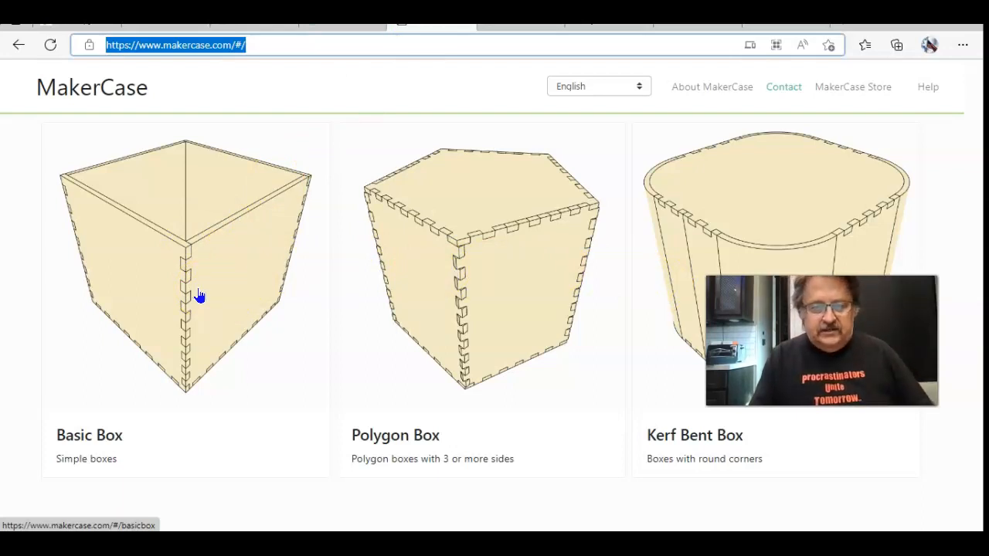
{"action": "left_click", "coordinate": [116, 89]}
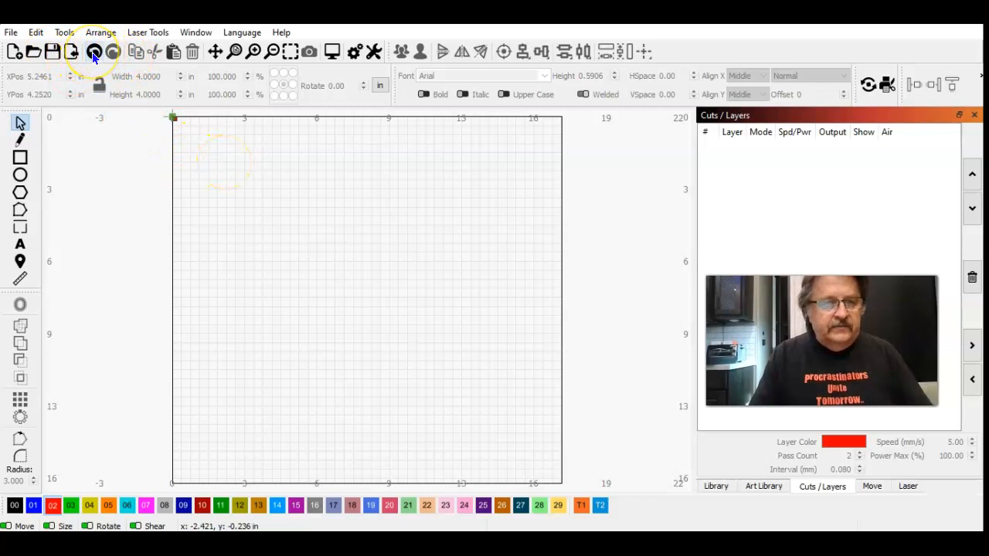
Step: Switch to LightBurn and import the "pet stand" and "petboxtop" files together from the Desktop
{"action": "left_click", "coordinate": [67, 49]}
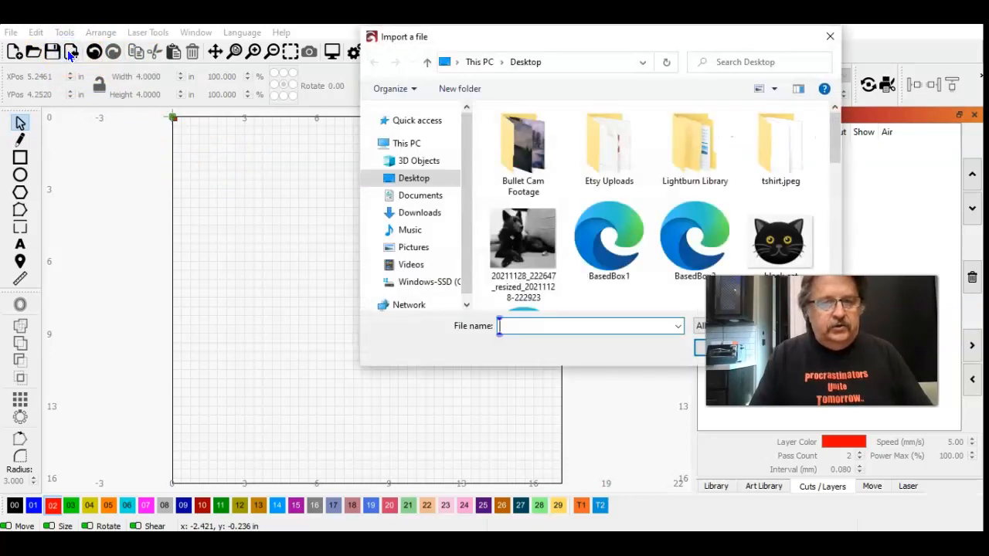
{"action": "left_click_drag", "start_coordinate": [834, 129], "coordinate": [831, 230]}
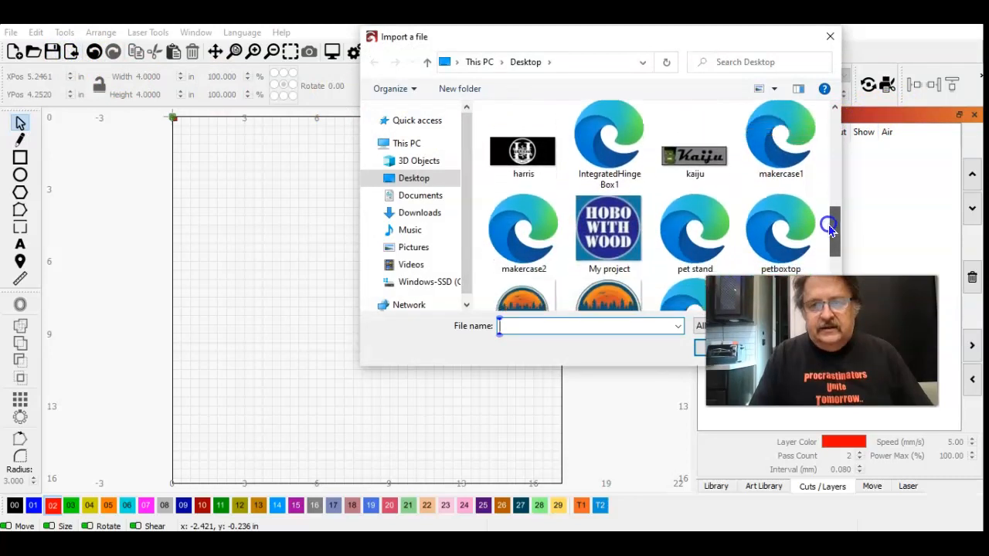
{"action": "left_click", "coordinate": [713, 228]}
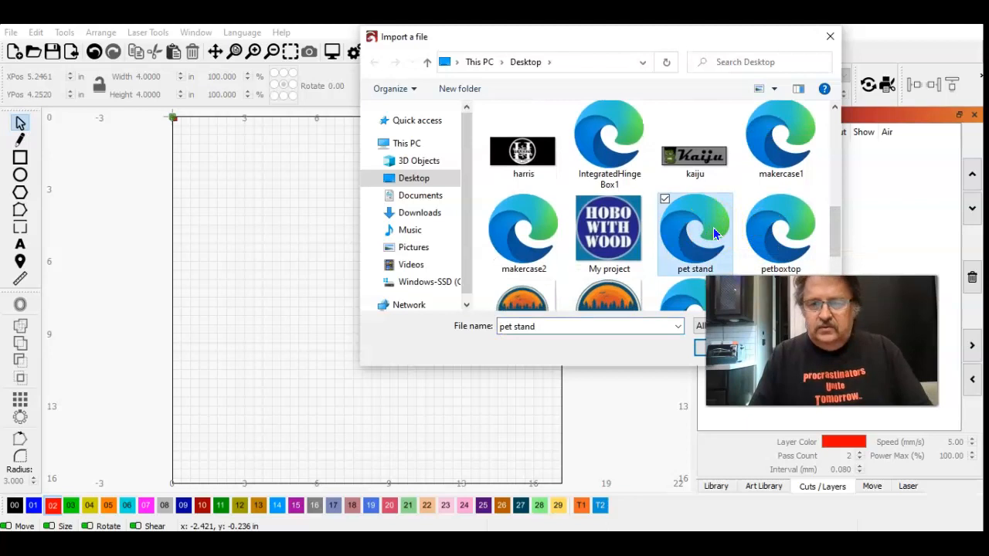
{"action": "left_click", "coordinate": [771, 229], "text": "ctrl"}
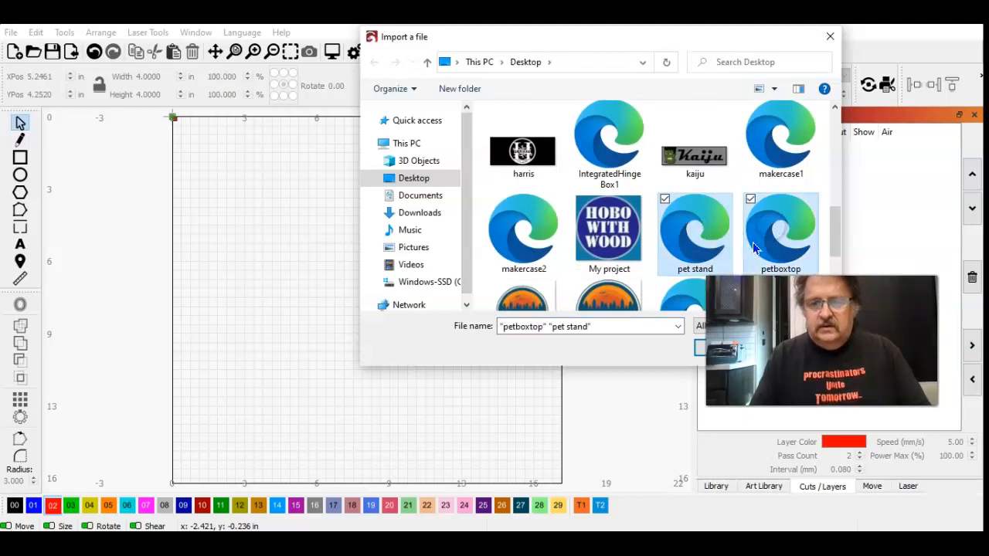
{"action": "left_click", "coordinate": [697, 352]}
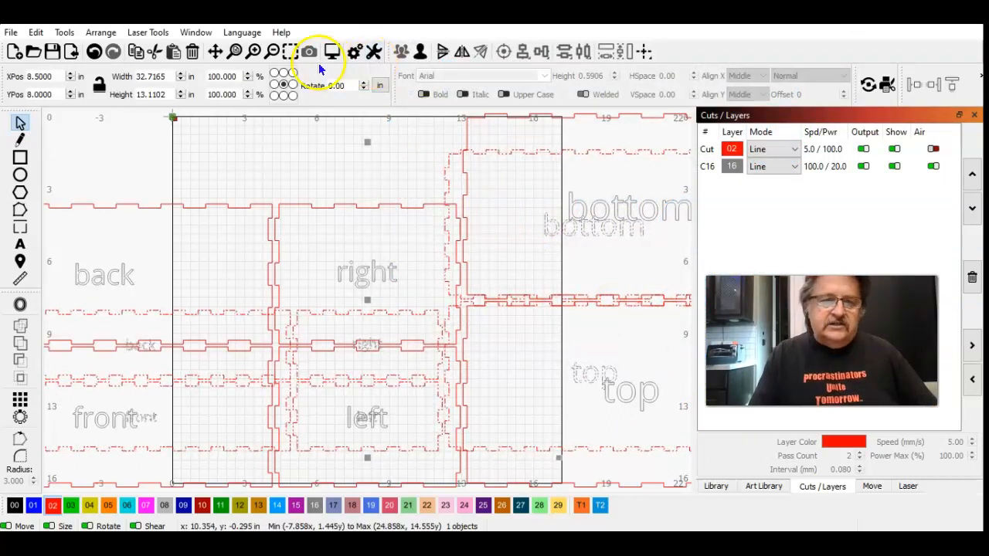
Step: Separate the two overlapping box layouts outside the work area, the smaller above right and the larger above left
{"action": "left_click", "coordinate": [270, 52]}
{"action": "left_click", "coordinate": [271, 53]}
{"action": "left_click", "coordinate": [270, 53]}
{"action": "left_click_drag", "start_coordinate": [358, 303], "coordinate": [533, 202]}
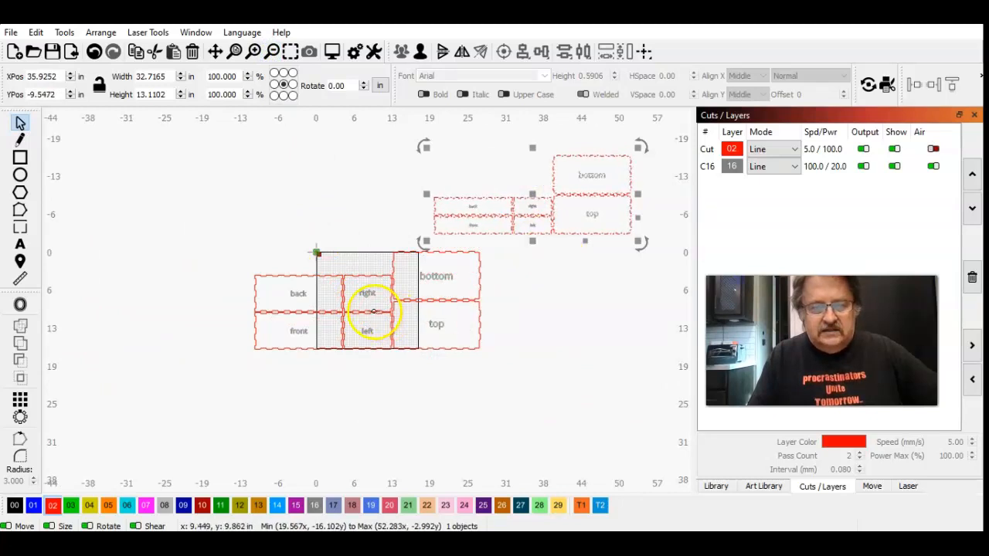
{"action": "left_click", "coordinate": [373, 311]}
{"action": "left_click_drag", "start_coordinate": [368, 298], "coordinate": [276, 188]}
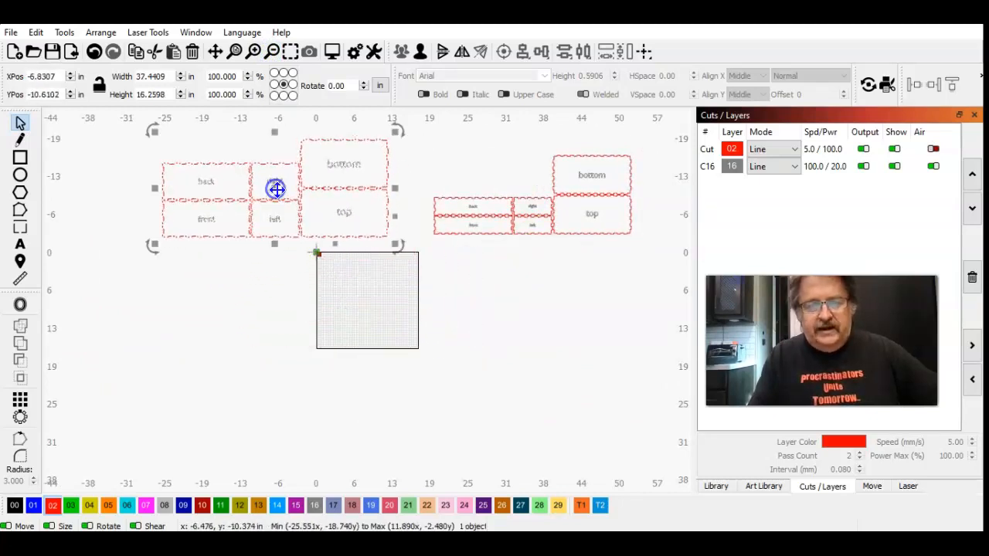
{"action": "left_click", "coordinate": [452, 320]}
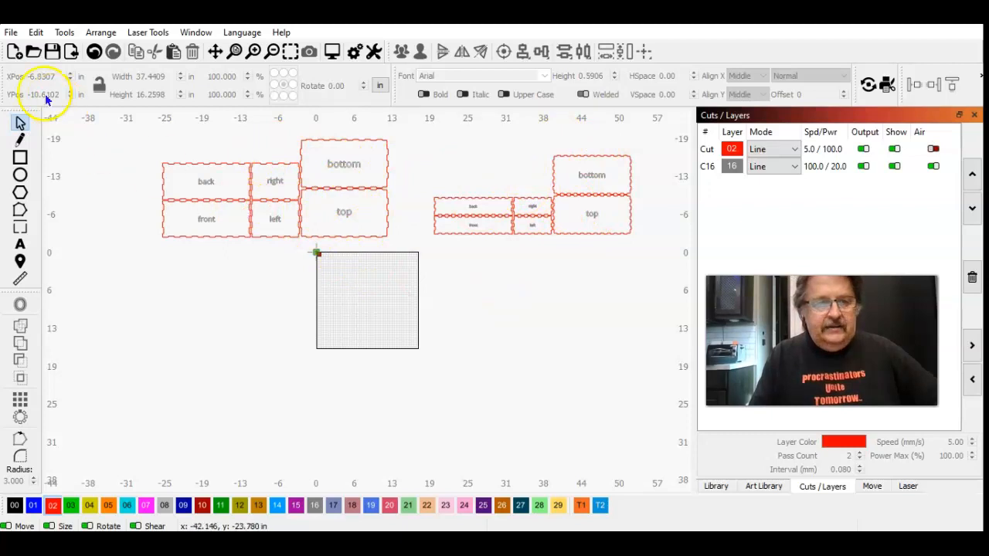
Step: Open the recent project "makerbox feeder" without saving the current one
{"action": "left_click", "coordinate": [11, 34]}
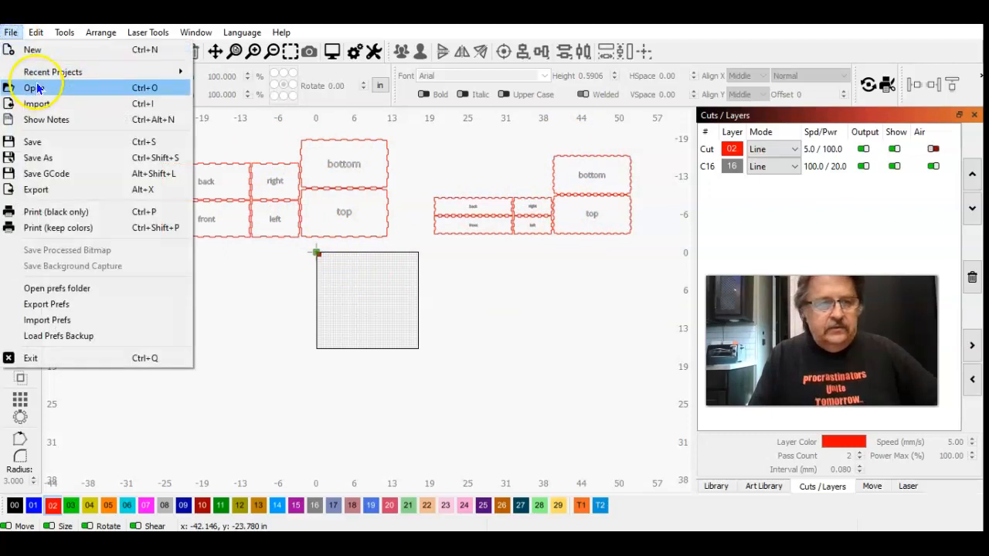
{"action": "mouse_move", "coordinate": [42, 71]}
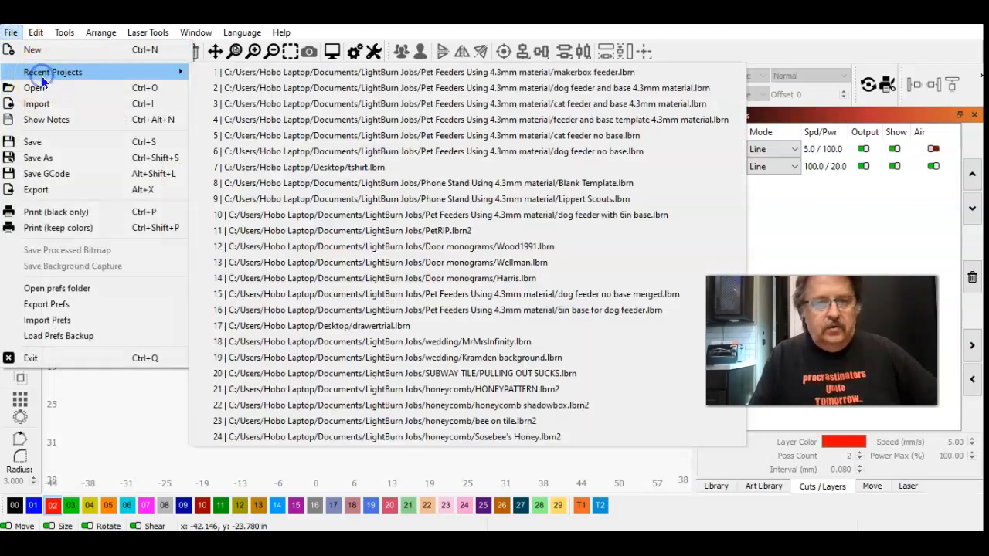
{"action": "left_click", "coordinate": [392, 74]}
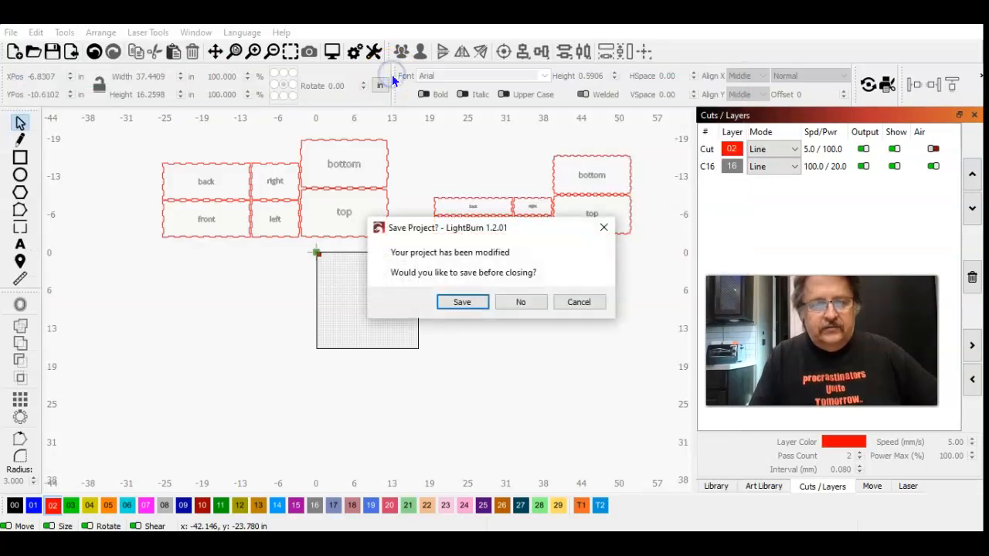
{"action": "left_click", "coordinate": [509, 304]}
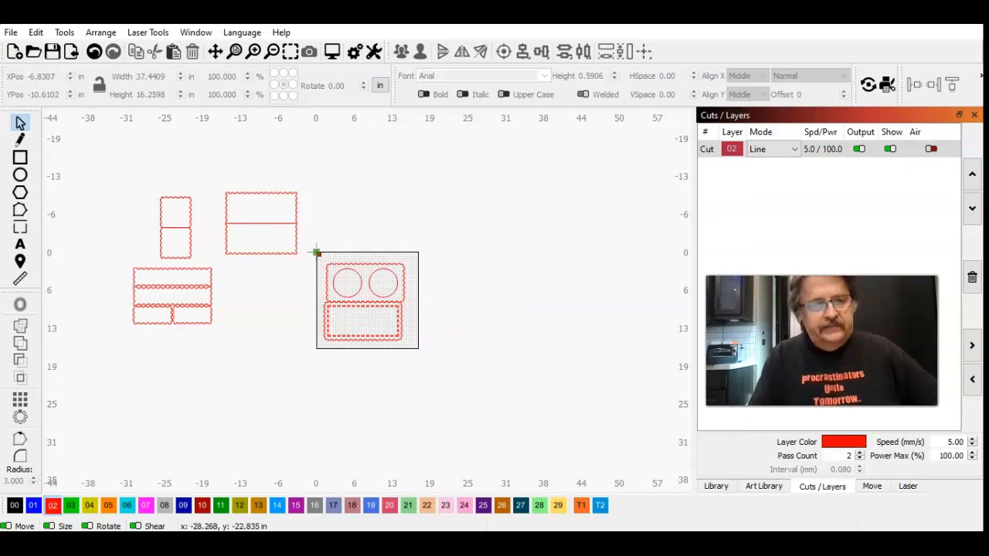
Step: Open the "makercase pet feeder with stand 4.5 mm" project from the Pet Feeders folder
{"action": "left_click", "coordinate": [11, 36]}
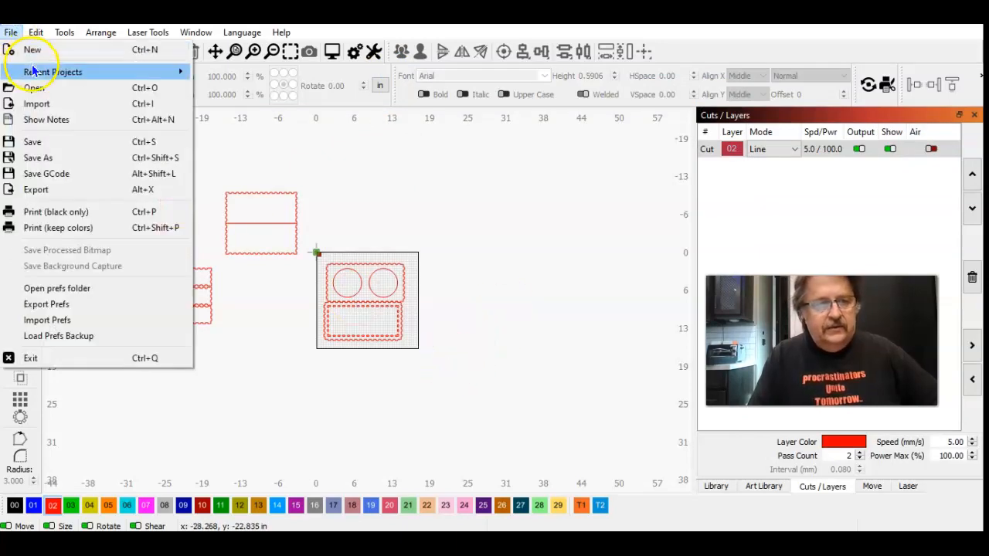
{"action": "left_click", "coordinate": [37, 90]}
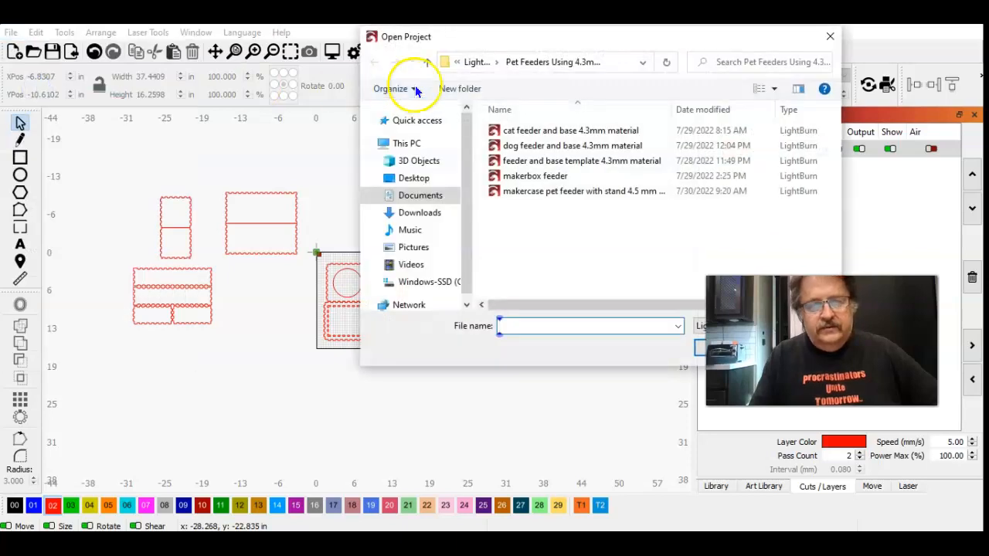
{"action": "left_click", "coordinate": [570, 195]}
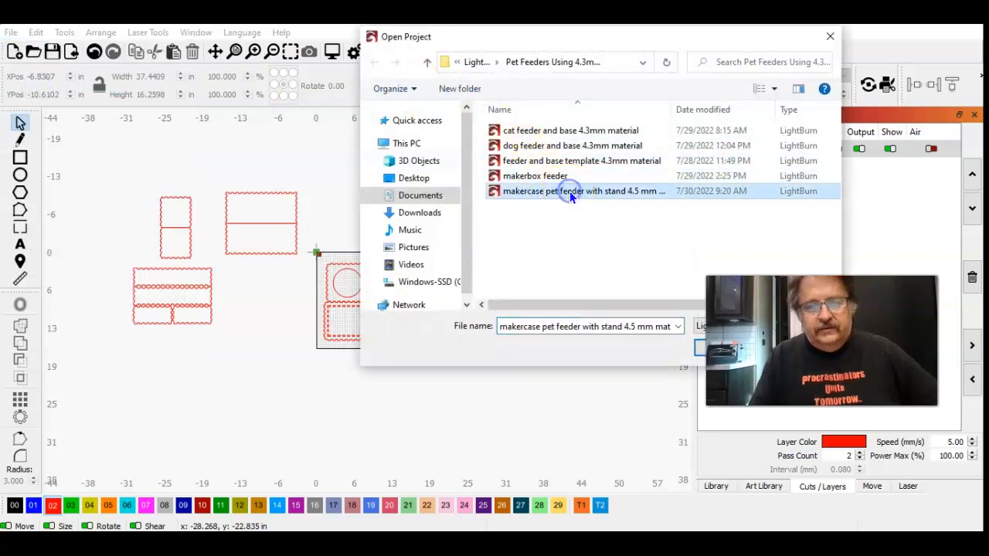
{"action": "left_click", "coordinate": [696, 354]}
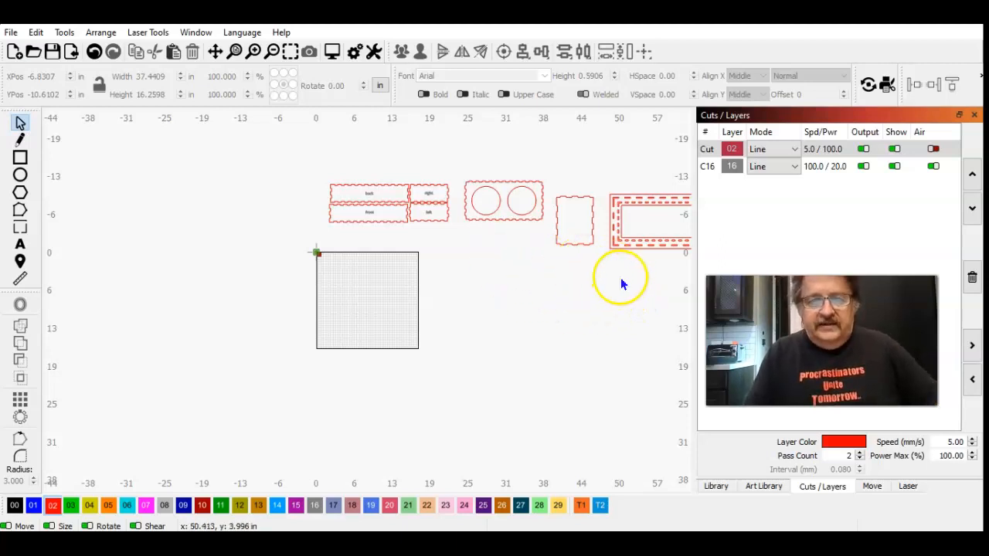
Step: Move the labelled feeder box panels and the two-hole top together to the left, away from the stand parts
{"action": "left_click_drag", "start_coordinate": [502, 251], "coordinate": [360, 159]}
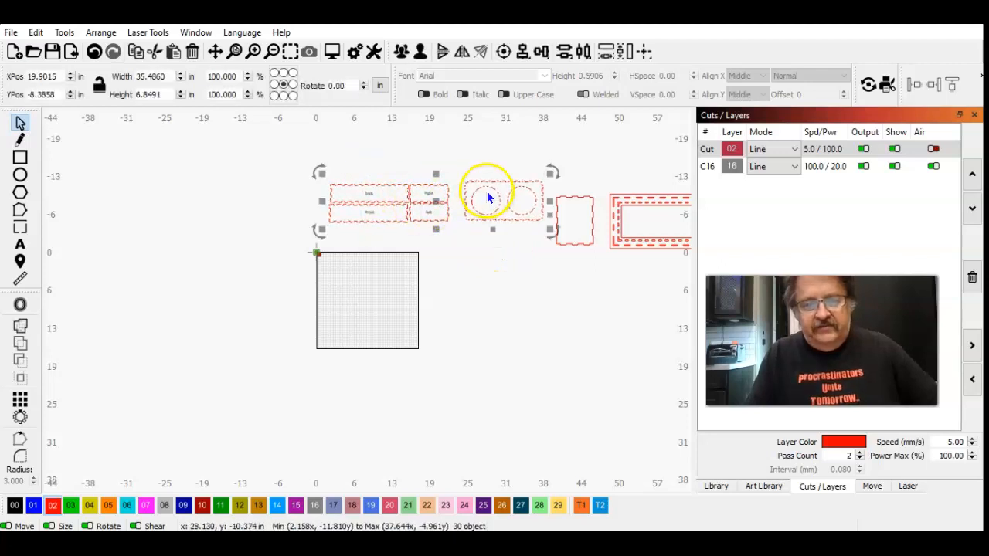
{"action": "left_click_drag", "start_coordinate": [436, 201], "coordinate": [263, 197]}
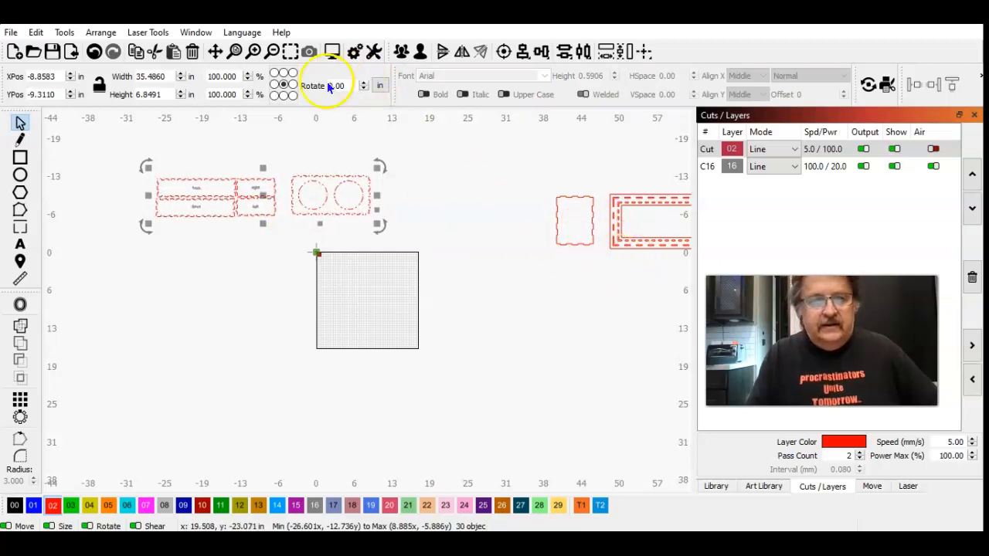
Step: Examine the slotted stand panel with the rectangular cutout and the plain finger-jointed panels beside it
{"action": "left_click", "coordinate": [272, 52]}
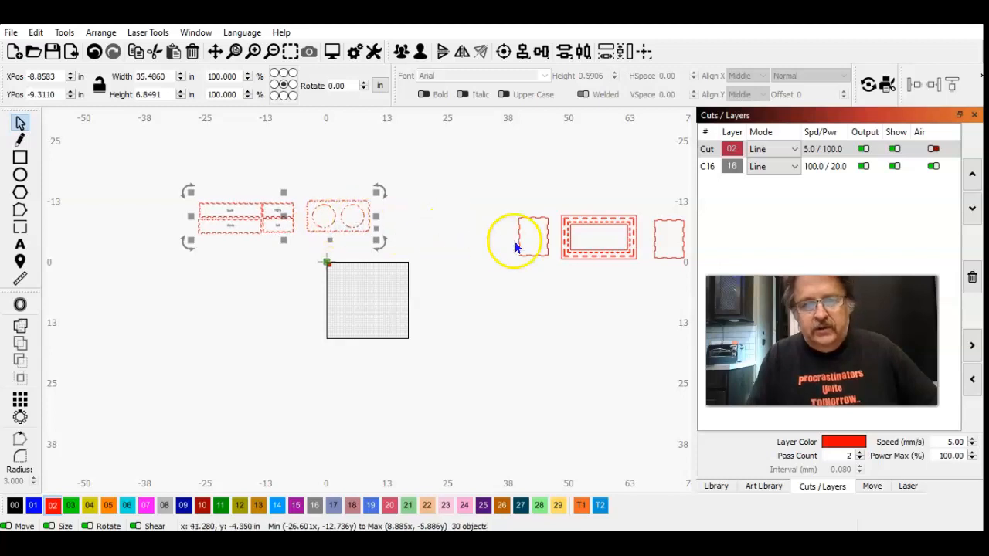
{"action": "left_click", "coordinate": [640, 283]}
{"action": "left_click_drag", "start_coordinate": [640, 282], "coordinate": [562, 203]}
{"action": "left_click", "coordinate": [588, 240]}
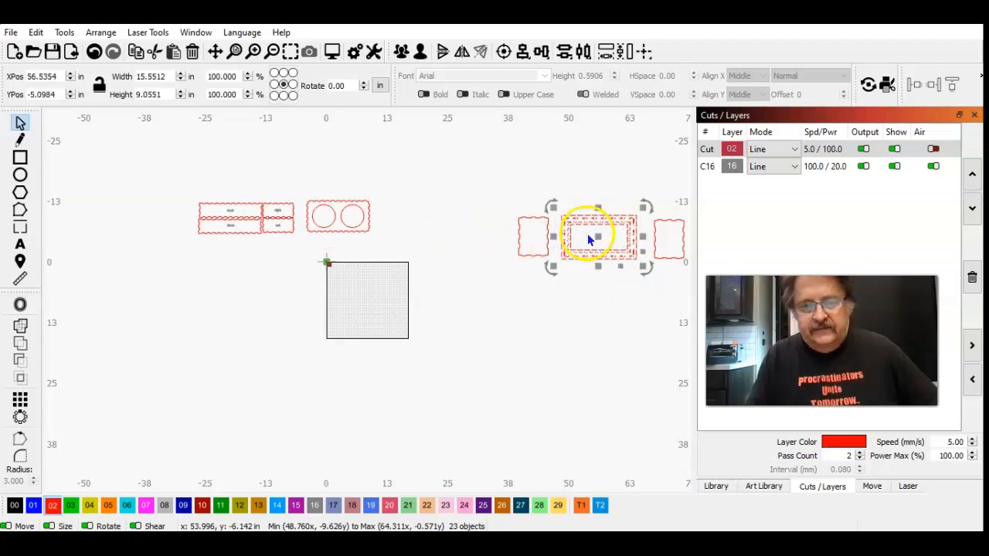
{"action": "left_click", "coordinate": [287, 51]}
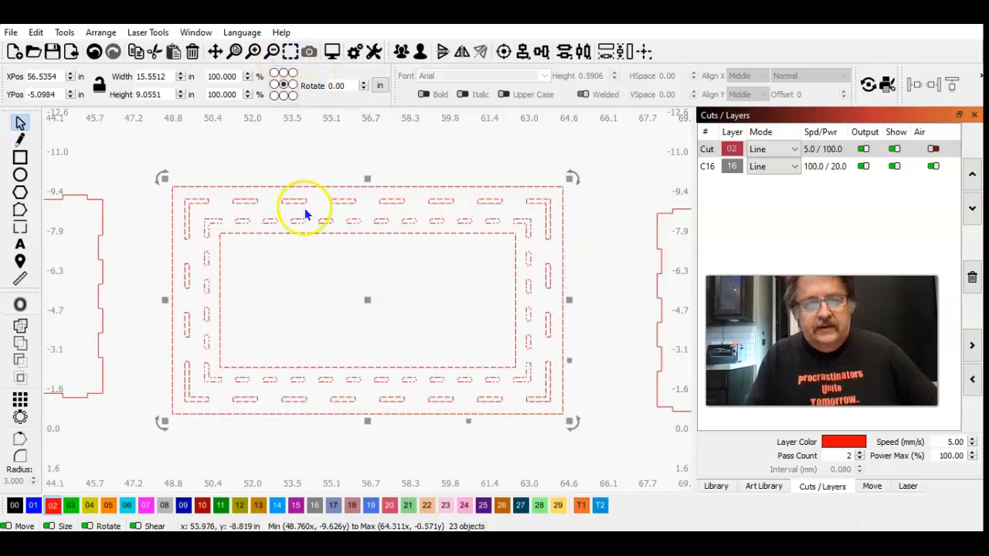
{"action": "left_click", "coordinate": [271, 58]}
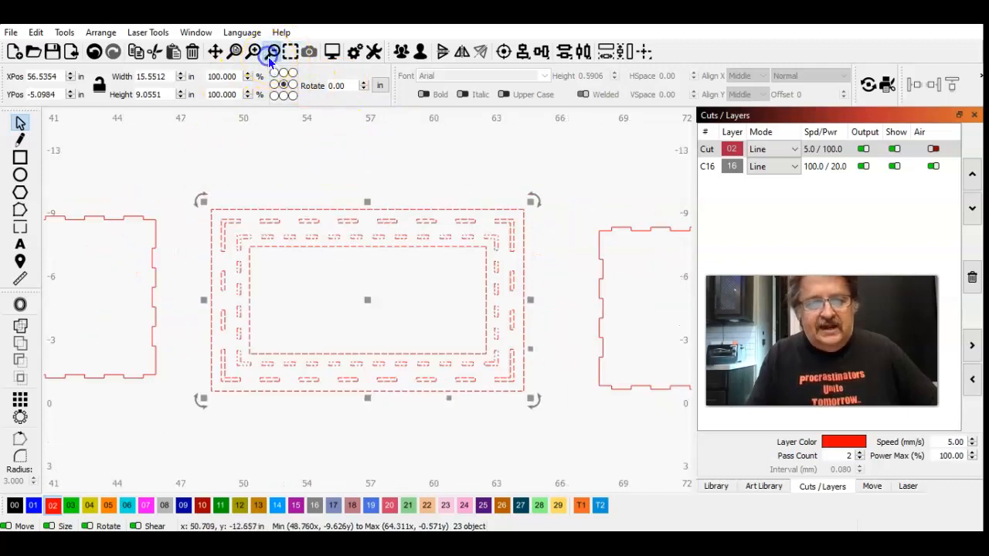
{"action": "left_click", "coordinate": [271, 57]}
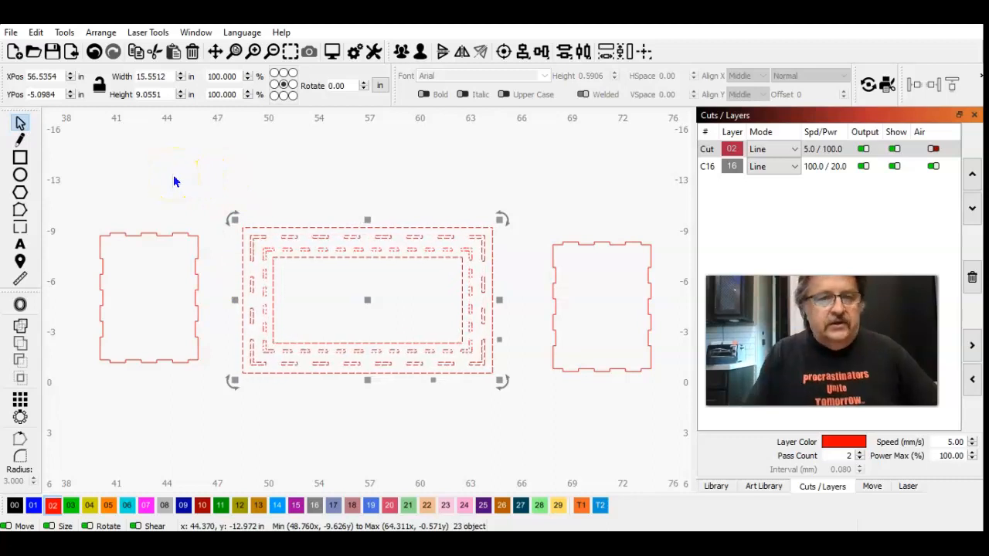
{"action": "left_click", "coordinate": [174, 181]}
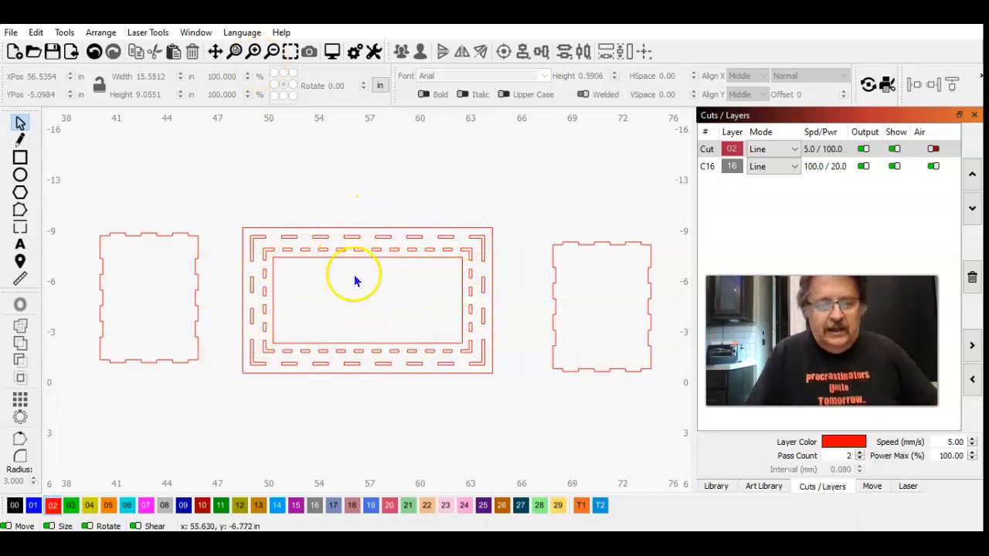
{"action": "left_click_drag", "start_coordinate": [503, 393], "coordinate": [224, 190]}
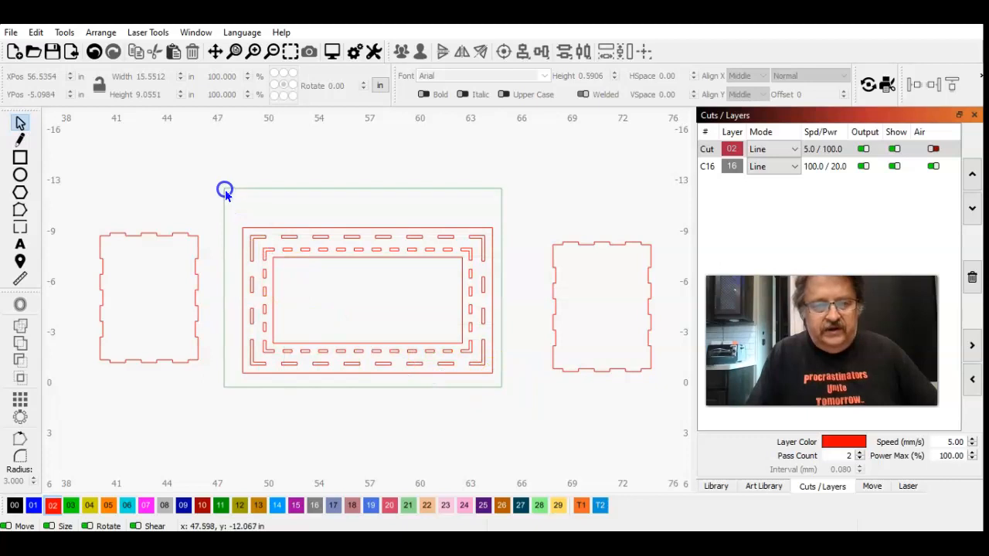
{"action": "left_click", "coordinate": [284, 52]}
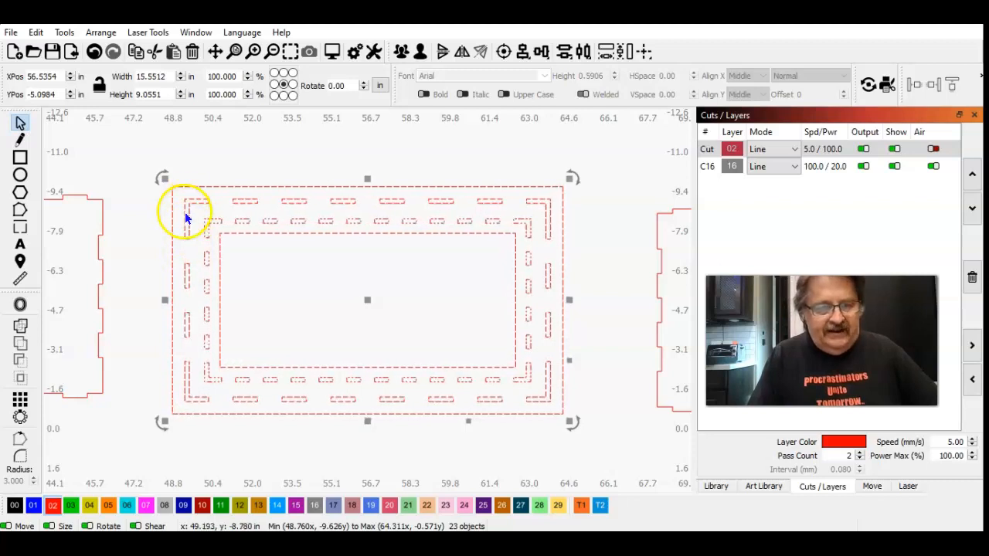
Step: Ungroup the inner ring of finger slots on the stand panel
{"action": "left_click", "coordinate": [276, 153]}
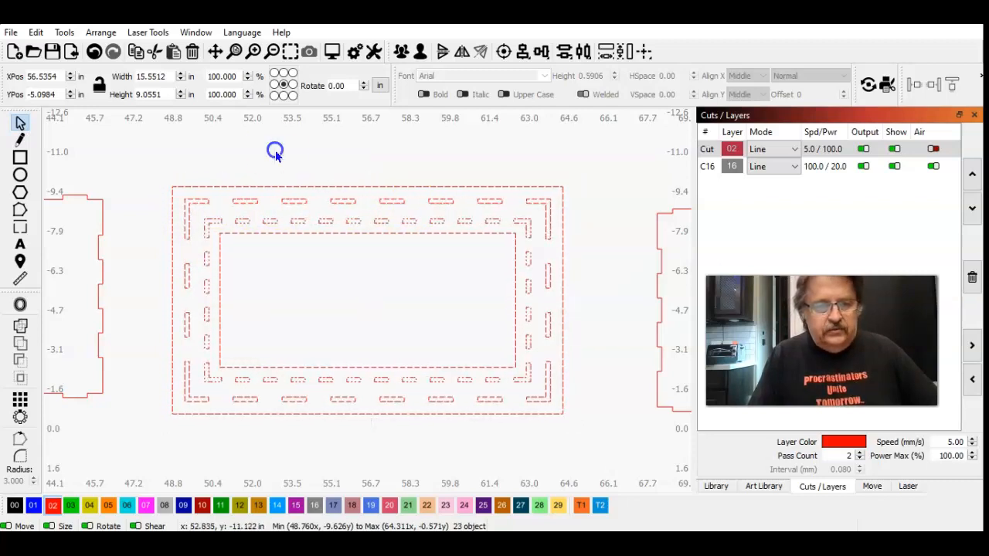
{"action": "left_click_drag", "start_coordinate": [357, 242], "coordinate": [278, 145]}
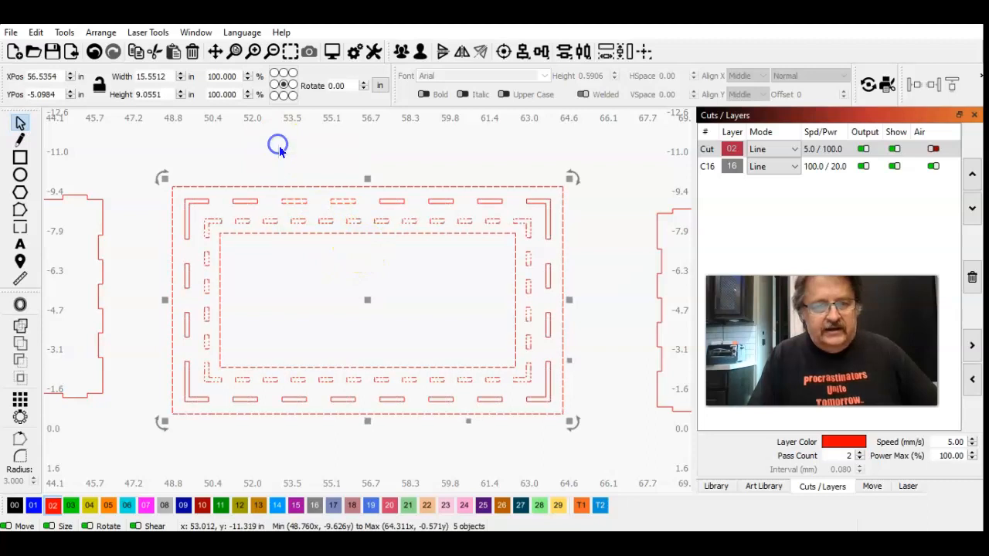
{"action": "left_click", "coordinate": [421, 52]}
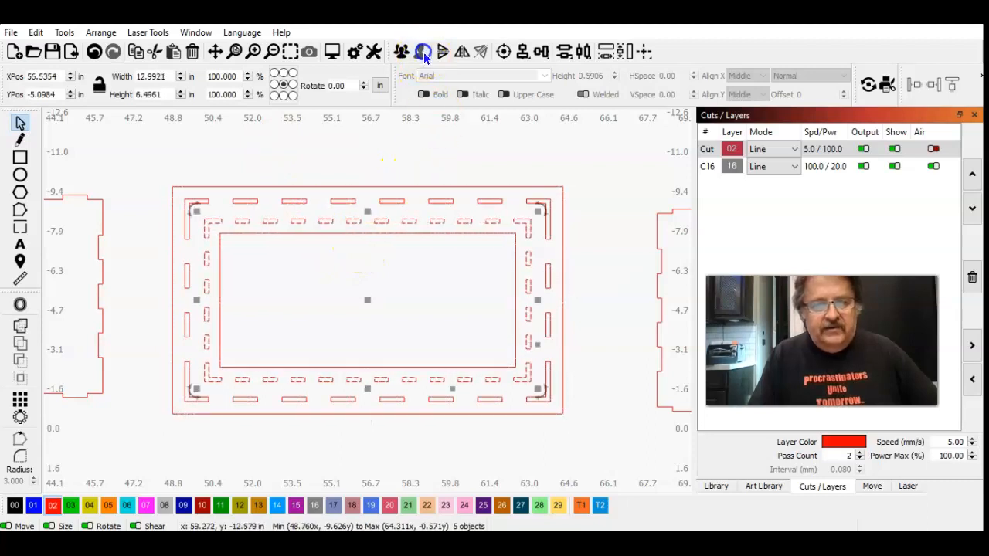
{"action": "left_click", "coordinate": [384, 145]}
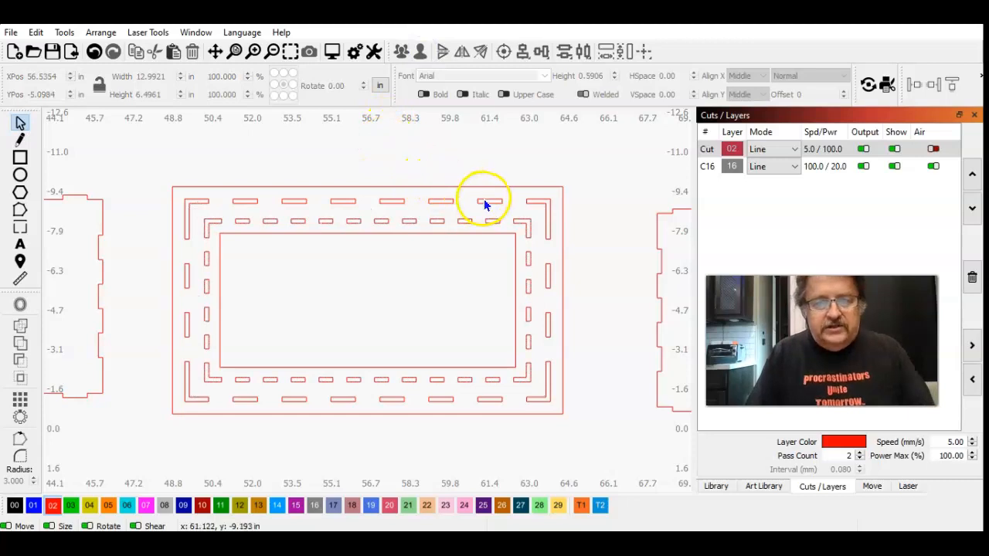
Step: Delete the six straight slots along both the upper and lower long sides of the stand panel's outer ring, keeping the corner slots
{"action": "left_click", "coordinate": [485, 203]}
{"action": "left_click", "coordinate": [439, 203], "text": "shift"}
{"action": "left_click", "coordinate": [388, 202], "text": "shift"}
{"action": "left_click", "coordinate": [348, 201], "text": "shift"}
{"action": "left_click", "coordinate": [280, 200], "text": "shift"}
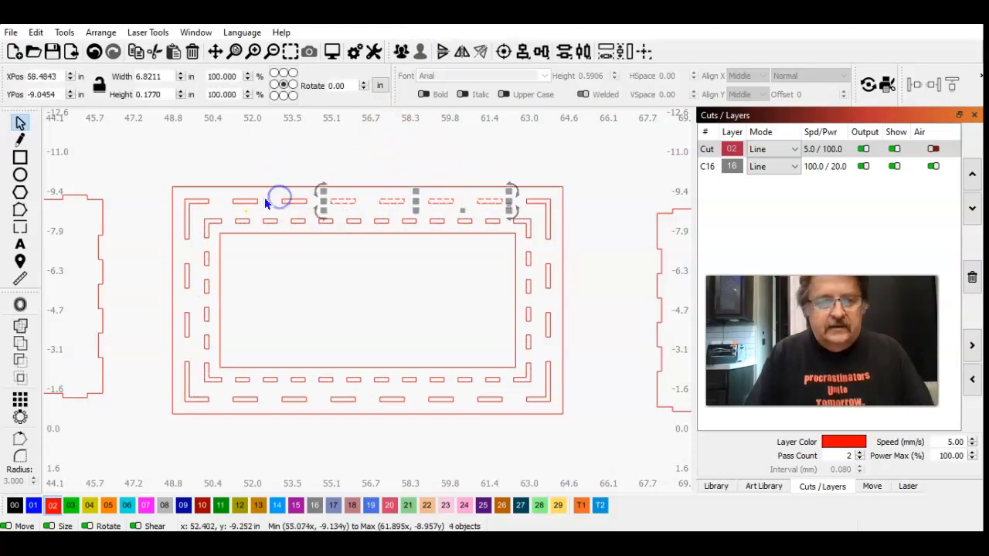
{"action": "left_click", "coordinate": [280, 199], "text": "shift"}
{"action": "left_click", "coordinate": [244, 200], "text": "shift"}
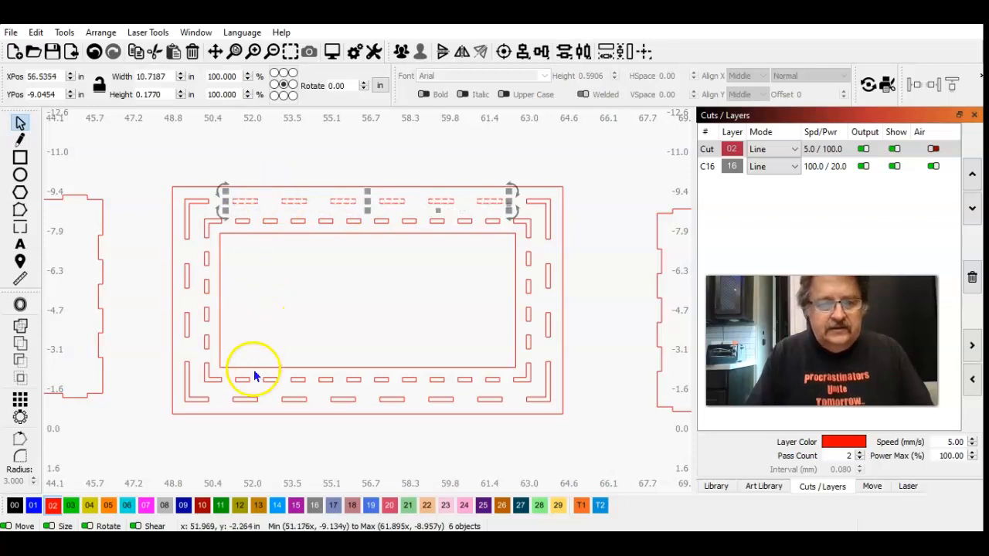
{"action": "left_click", "coordinate": [248, 397], "text": "shift"}
{"action": "left_click", "coordinate": [284, 401], "text": "shift"}
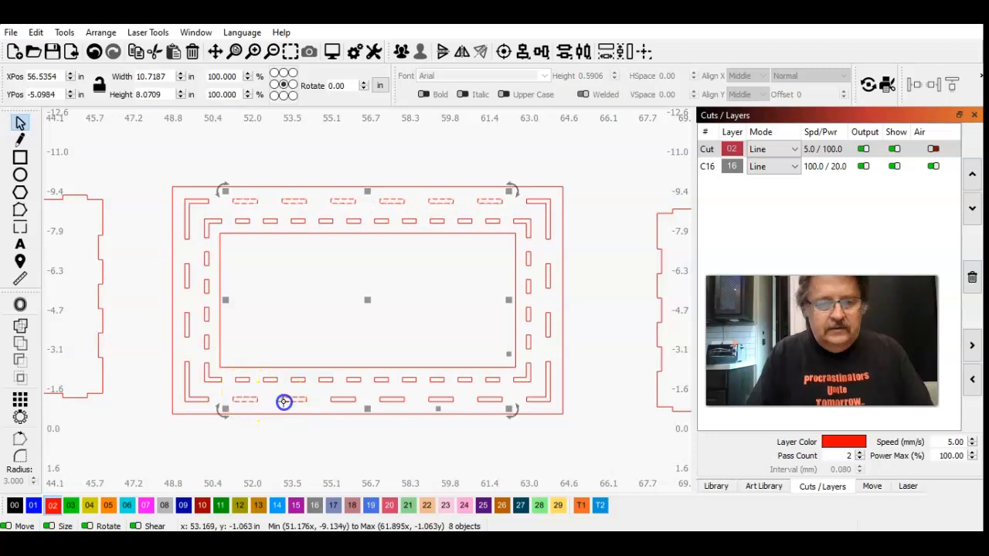
{"action": "left_click", "coordinate": [338, 401], "text": "shift"}
{"action": "left_click", "coordinate": [389, 401], "text": "shift"}
{"action": "left_click", "coordinate": [437, 400], "text": "shift"}
{"action": "left_click", "coordinate": [485, 399], "text": "shift"}
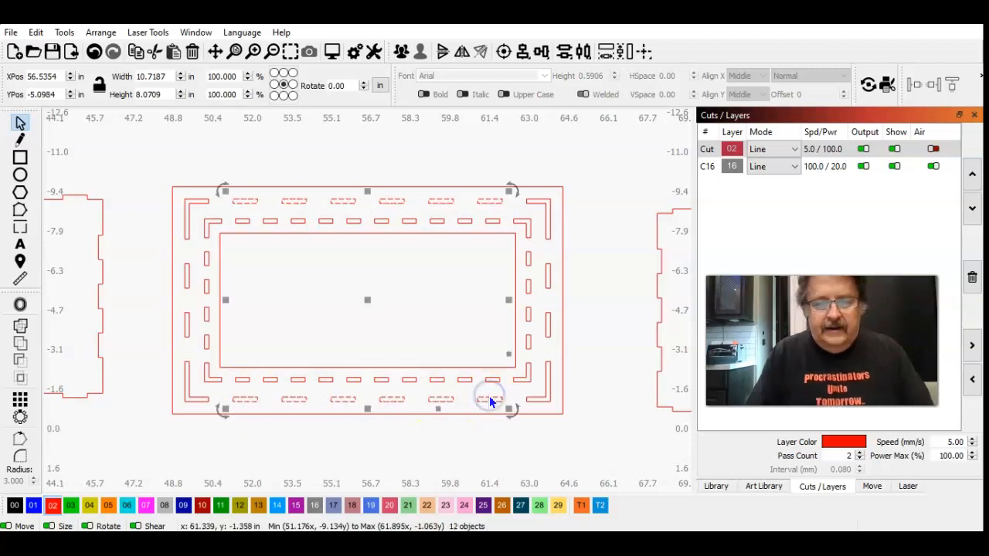
{"action": "key", "text": "Delete"}
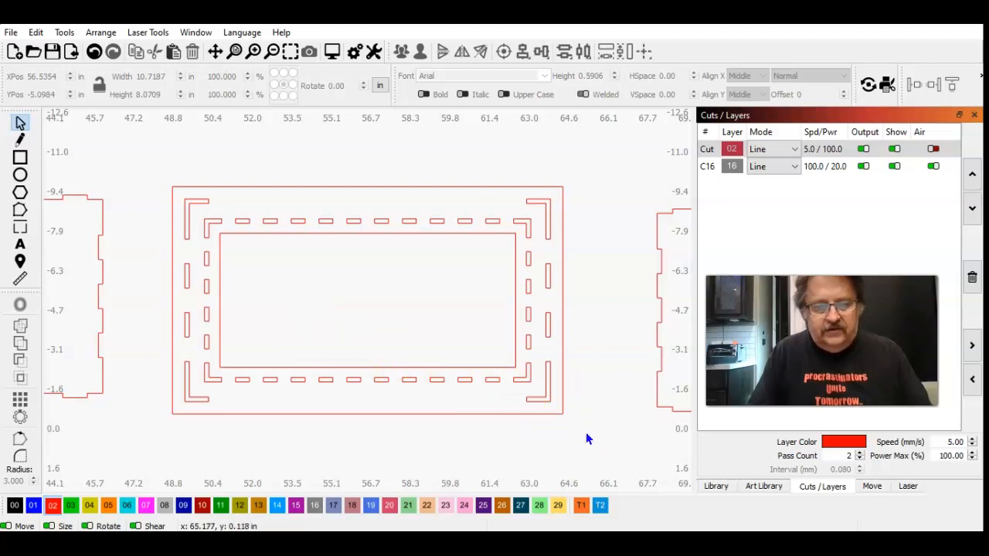
Step: Lock all the remaining shapes of the slotted stand panel in place
{"action": "left_click_drag", "start_coordinate": [581, 426], "coordinate": [154, 167]}
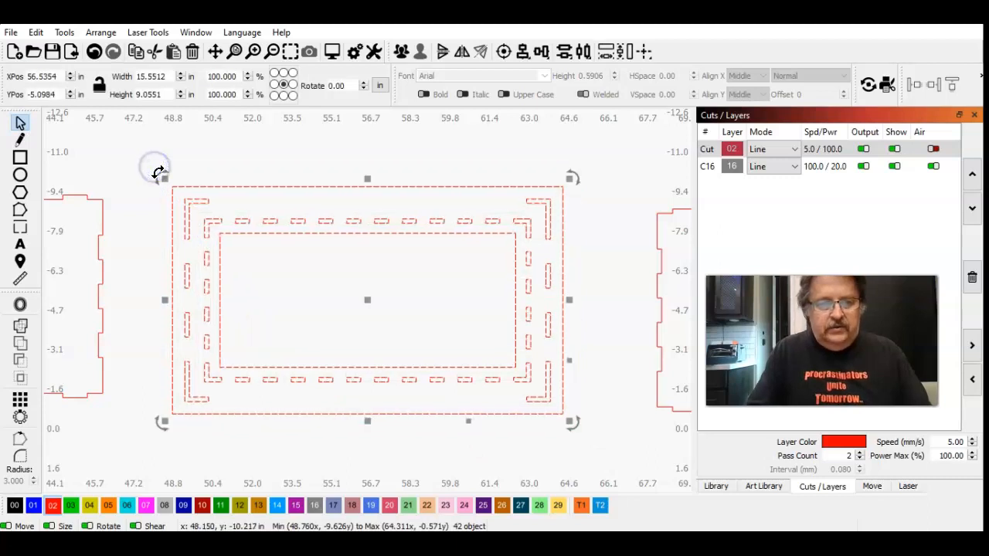
{"action": "left_click", "coordinate": [64, 32]}
{"action": "left_click", "coordinate": [96, 34]}
{"action": "left_click", "coordinate": [94, 35]}
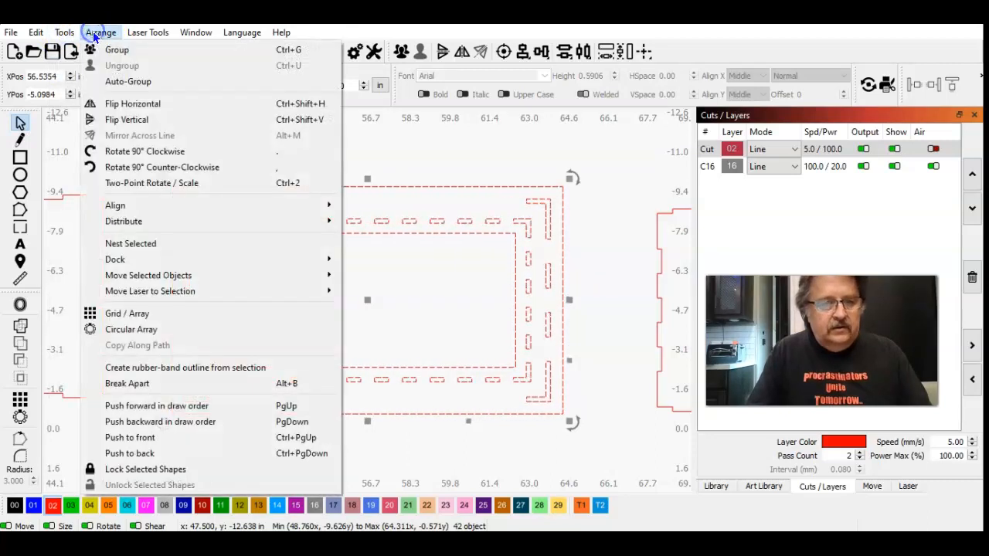
{"action": "left_click", "coordinate": [157, 470]}
{"action": "left_click", "coordinate": [141, 328]}
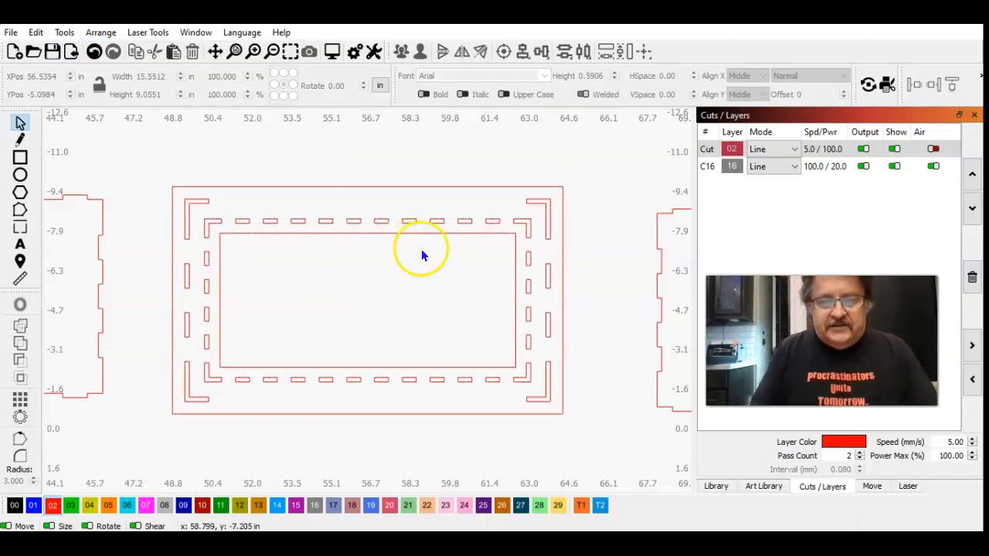
Step: Duplicate the outer ring's upper-left L-shaped corner slot and move the copy straight up, clear above the stand panel
{"action": "left_click", "coordinate": [186, 224]}
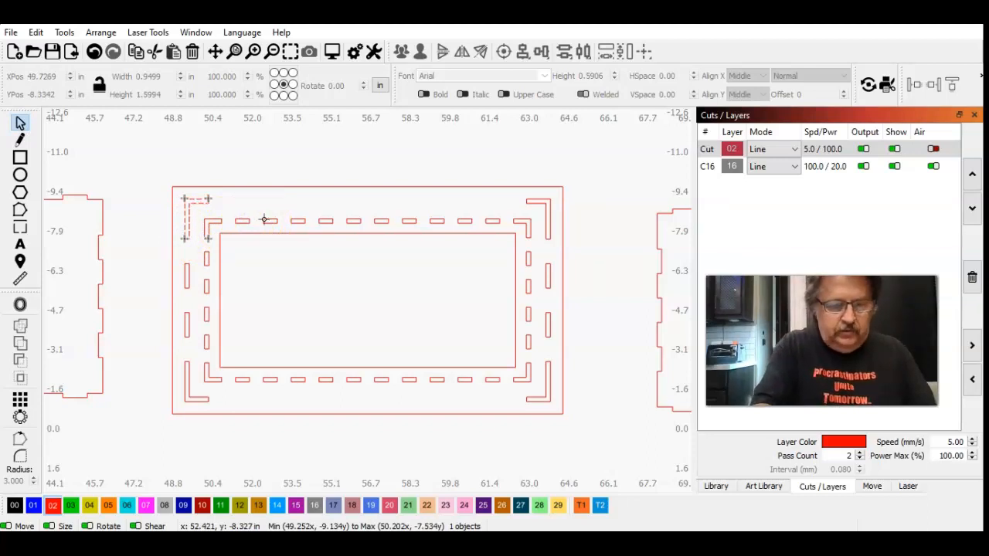
{"action": "key", "text": "ctrl+d"}
{"action": "key", "text": "Up"}
{"action": "key", "text": "Up"}
{"action": "key", "text": "Up"}
{"action": "key", "text": "Up"}
{"action": "key", "text": "Up"}
{"action": "key", "text": "Up"}
{"action": "key", "text": "Up"}
{"action": "key", "text": "Up"}
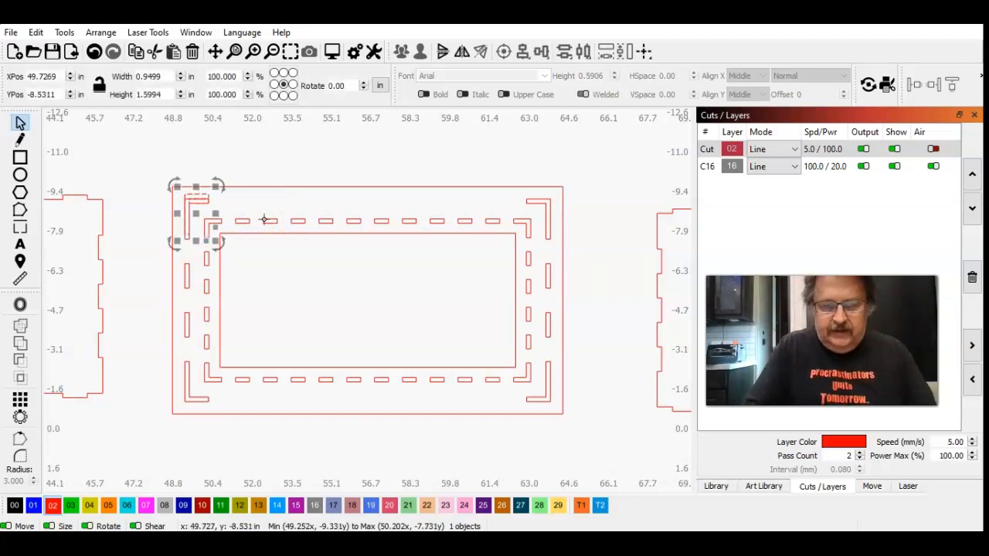
{"action": "key", "text": "Up"}
{"action": "key", "text": "Up"}
{"action": "key", "text": "Up"}
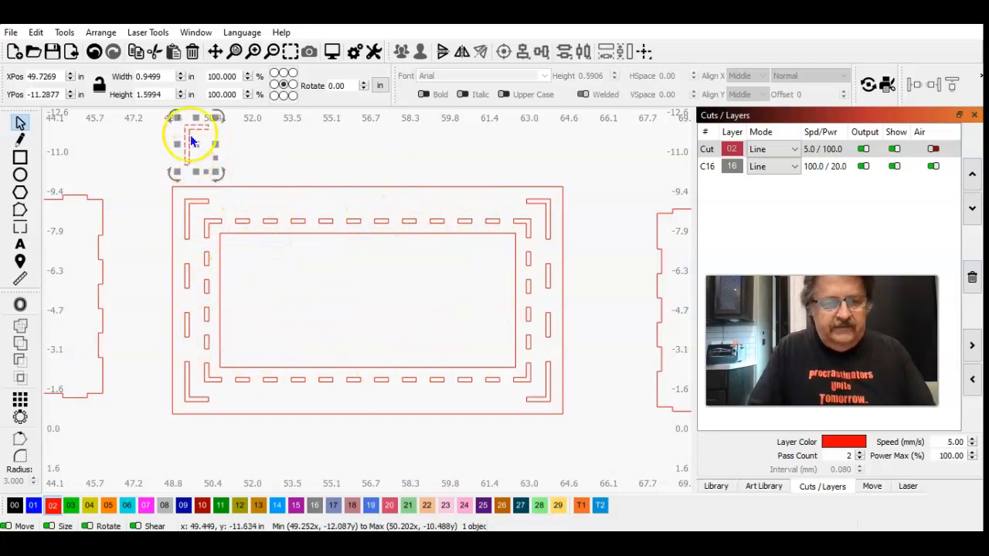
Step: Draw a rectangle about 0.26 by 0.37 in and place it across the horizontal arm of the copied L-shaped slot
{"action": "left_click", "coordinate": [289, 53]}
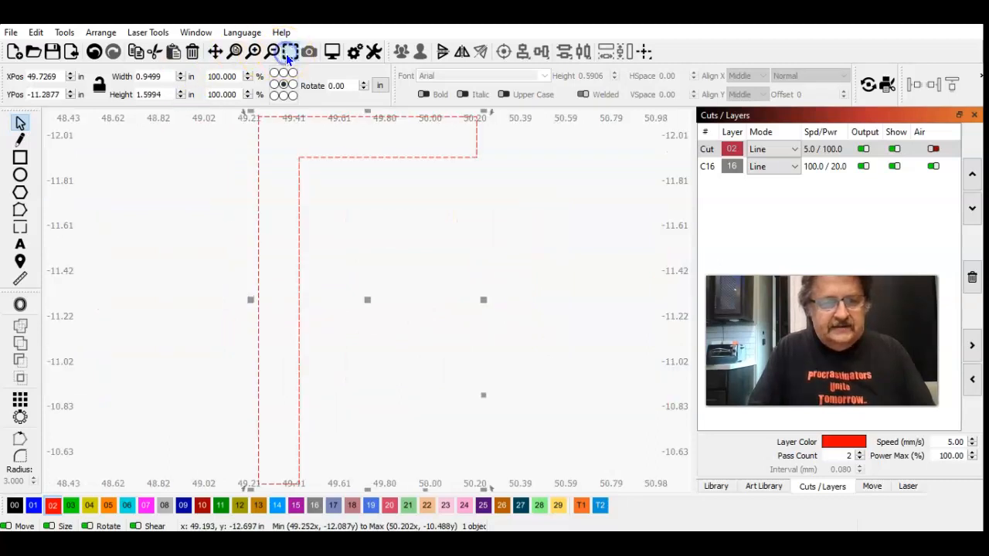
{"action": "left_click", "coordinate": [272, 52]}
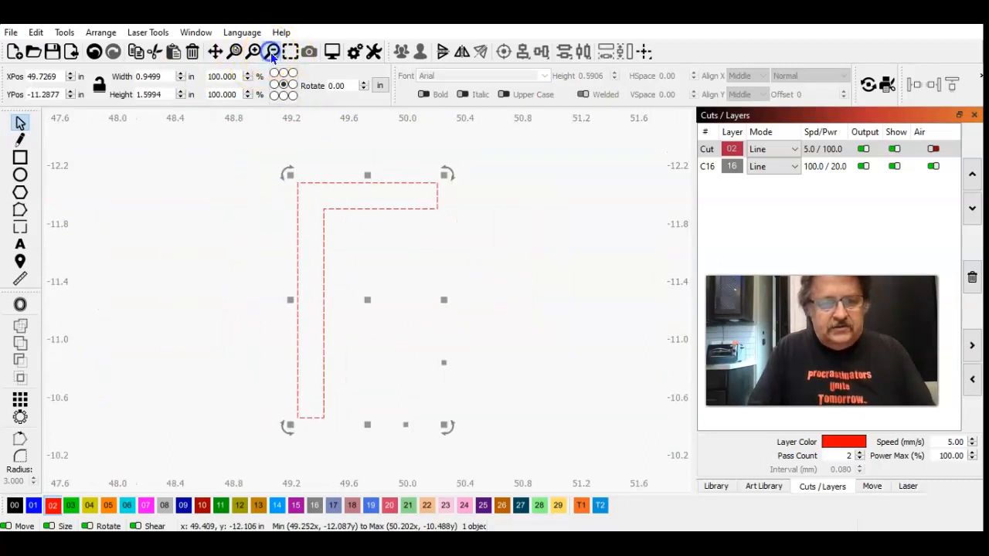
{"action": "left_click", "coordinate": [202, 222]}
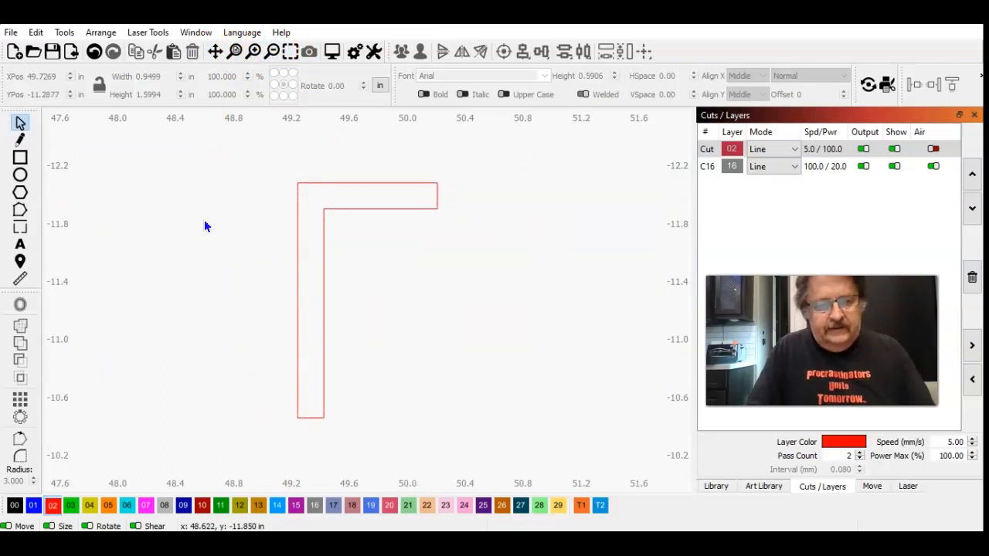
{"action": "left_click", "coordinate": [20, 158]}
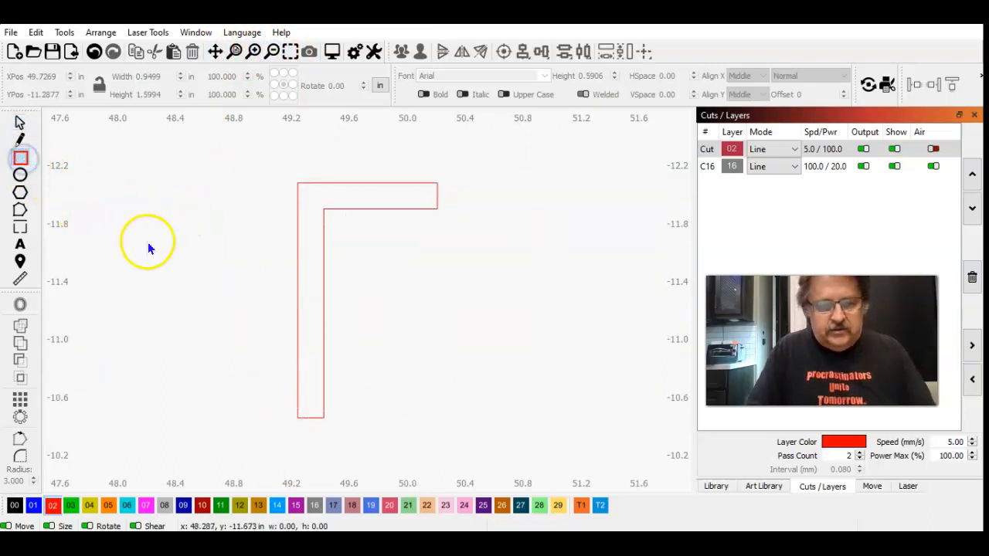
{"action": "mouse_move", "coordinate": [146, 204]}
{"action": "left_mouse_down"}
{"action": "mouse_move", "coordinate": [147, 230]}
{"action": "mouse_move", "coordinate": [184, 254]}
{"action": "left_mouse_up"}
{"action": "left_click", "coordinate": [20, 124]}
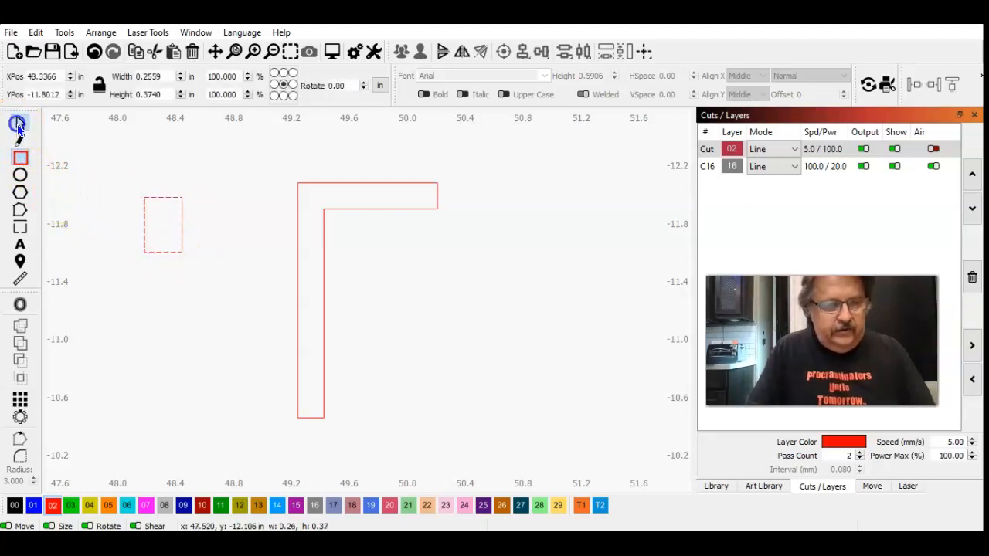
{"action": "left_click", "coordinate": [150, 224]}
{"action": "left_click_drag", "start_coordinate": [163, 227], "coordinate": [346, 203]}
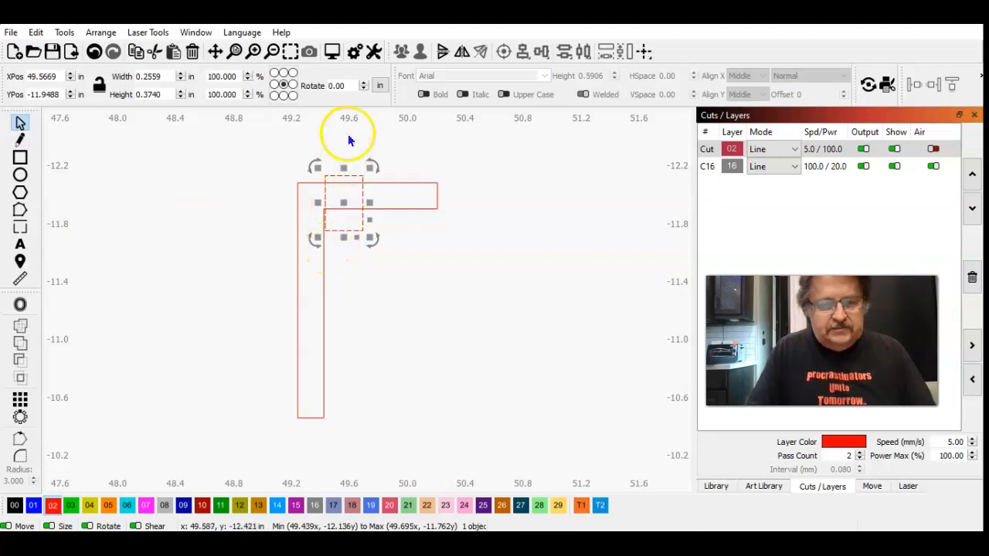
Step: Nudge the rectangle in fine increments until its left edge lines up with the inner vertical edge of the copied L-shaped slot
{"action": "left_click", "coordinate": [290, 52]}
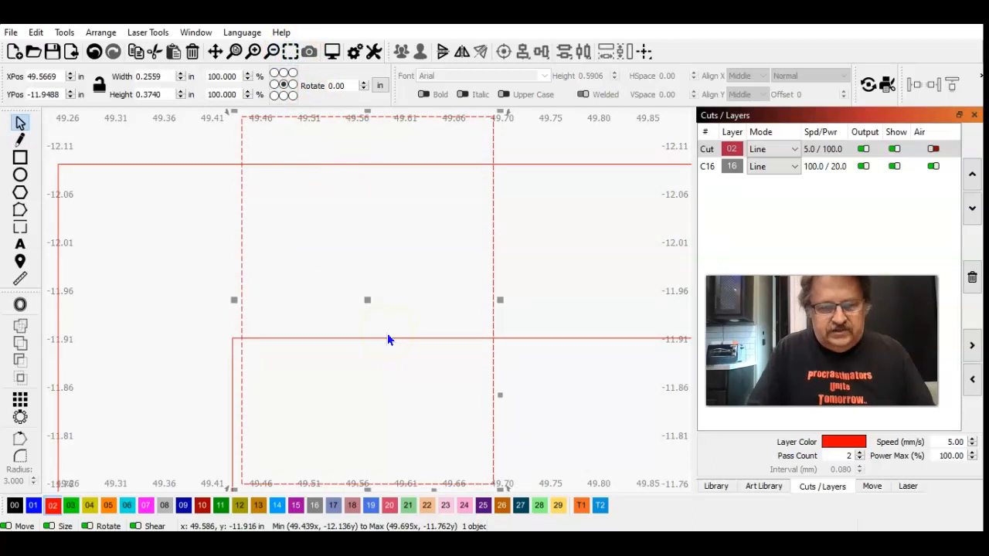
{"action": "key", "text": "ctrl+Left"}
{"action": "key", "text": "ctrl+Left"}
{"action": "key", "text": "ctrl+Left"}
{"action": "key", "text": "ctrl+Left"}
{"action": "key", "text": "ctrl+Left"}
{"action": "key", "text": "ctrl+Left"}
{"action": "key", "text": "ctrl+Left"}
{"action": "key", "text": "ctrl+Left"}
{"action": "key", "text": "ctrl+Left"}
{"action": "key", "text": "ctrl+Left"}
{"action": "key", "text": "ctrl+Left"}
{"action": "key", "text": "ctrl+Left"}
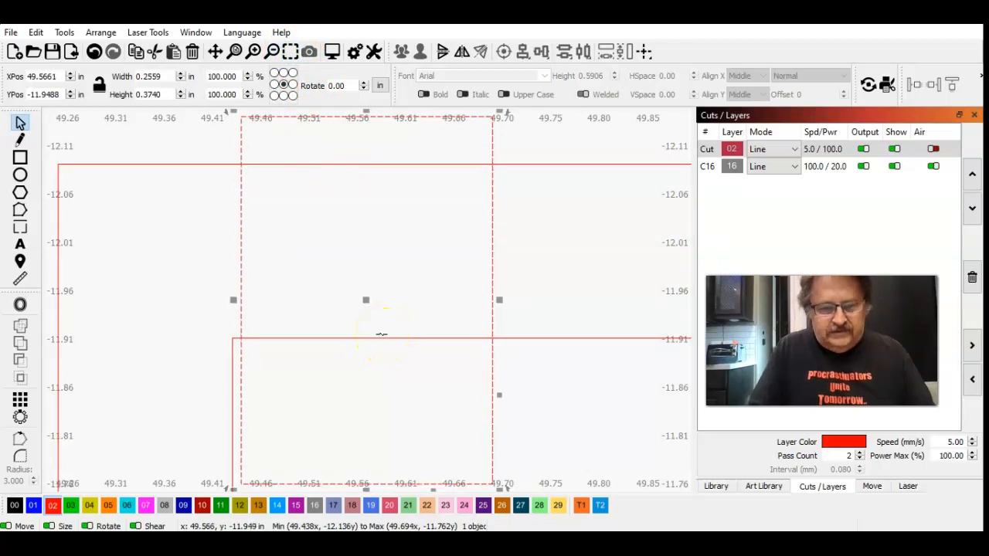
{"action": "key", "text": "ctrl+Left"}
{"action": "key", "text": "ctrl+Left"}
{"action": "key", "text": "ctrl+Left"}
{"action": "key", "text": "ctrl+Left"}
{"action": "key", "text": "ctrl+Left"}
{"action": "key", "text": "ctrl+Left"}
{"action": "key", "text": "ctrl+Left"}
{"action": "key", "text": "ctrl+Left"}
{"action": "key", "text": "ctrl+Left"}
{"action": "key", "text": "ctrl+Left"}
{"action": "key", "text": "ctrl+Left"}
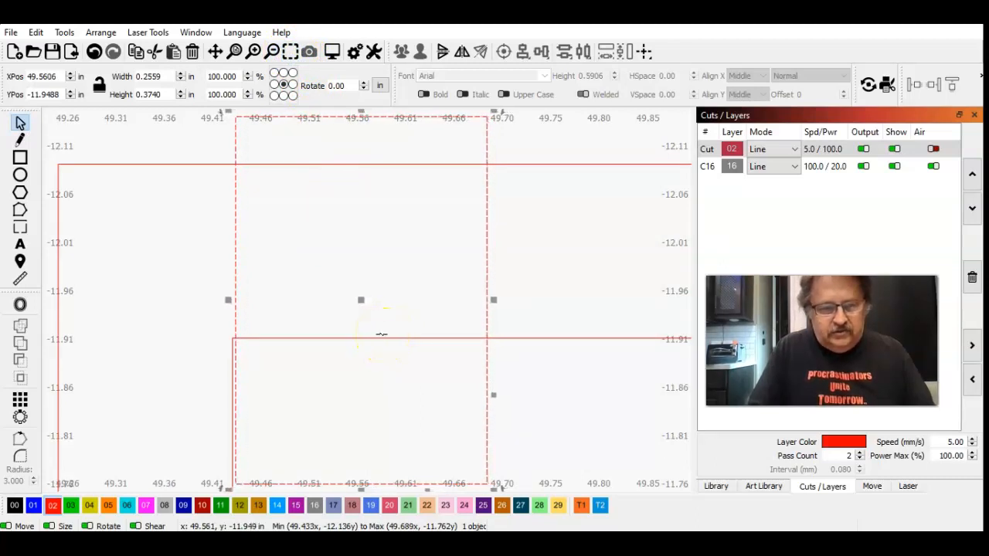
{"action": "key", "text": "ctrl+Left"}
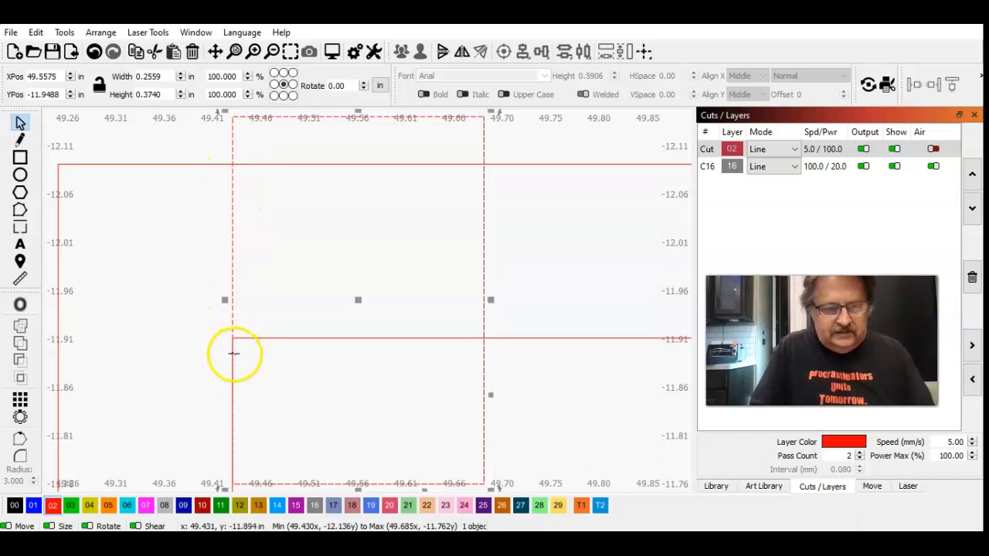
{"action": "key", "text": "ctrl+Right"}
{"action": "key", "text": "ctrl+Right"}
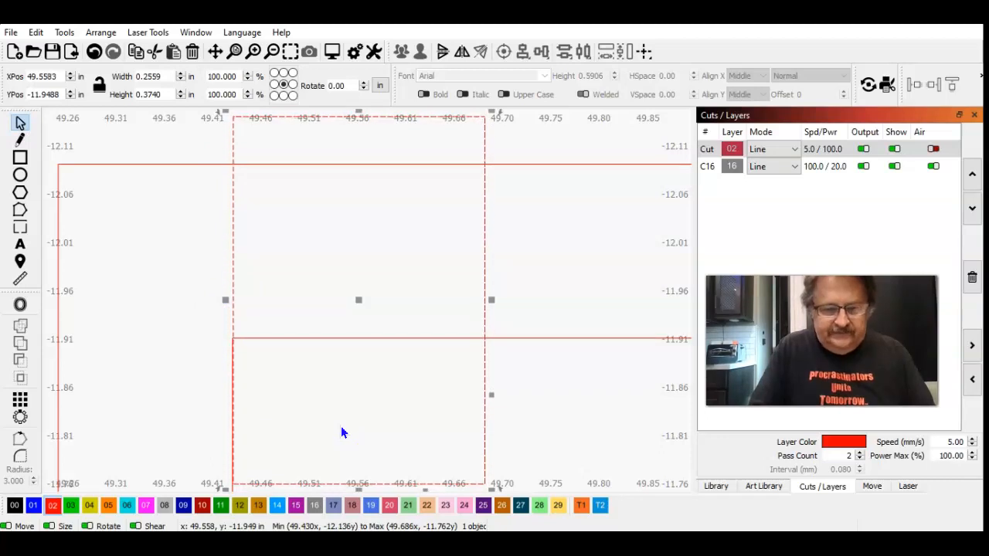
{"action": "key", "text": "ctrl+Left"}
{"action": "key", "text": "ctrl+Left"}
{"action": "key", "text": "ctrl+Left"}
{"action": "key", "text": "ctrl+Right"}
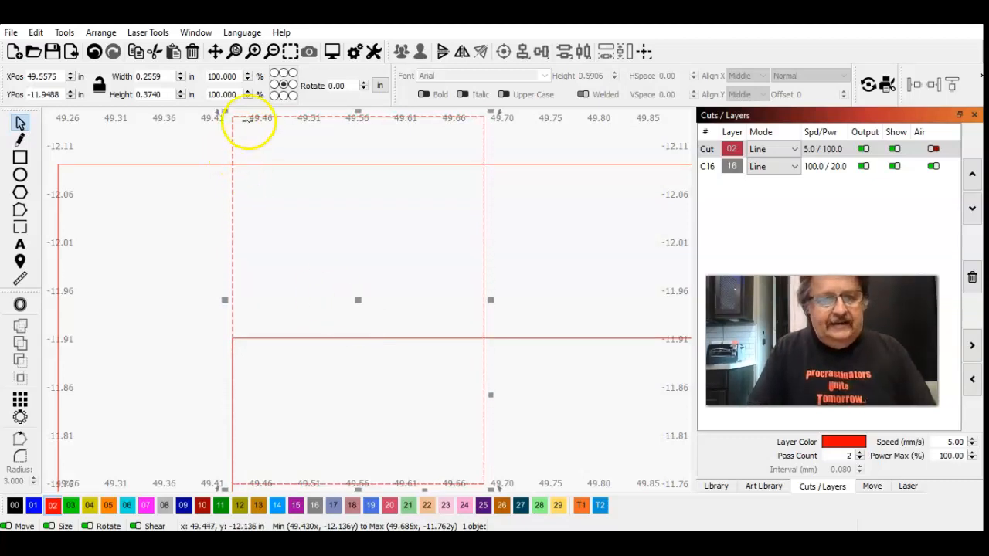
Step: Stretch the rectangle's right side to about 0.86 in wide so it covers the whole horizontal arm of the L-shaped slot
{"action": "left_click", "coordinate": [80, 161]}
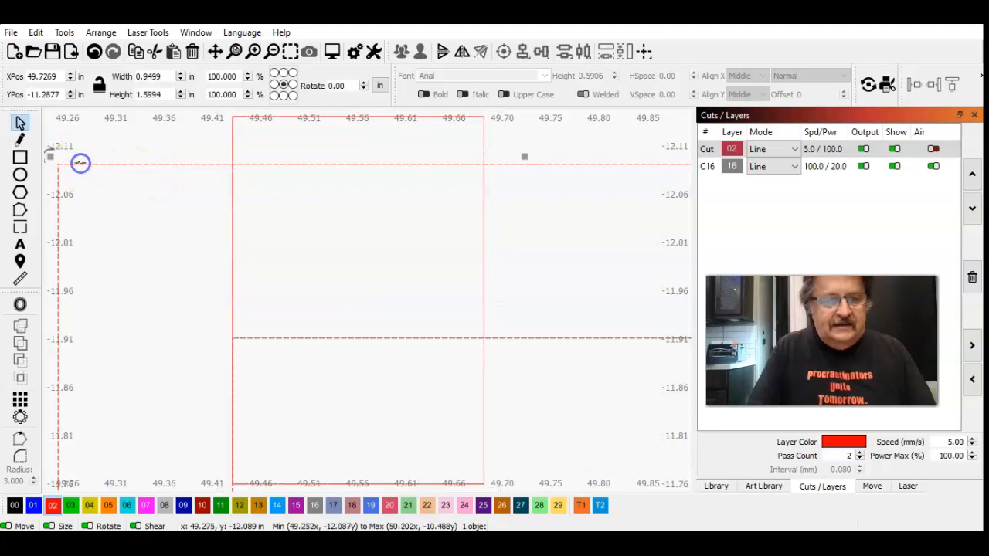
{"action": "left_click", "coordinate": [289, 51]}
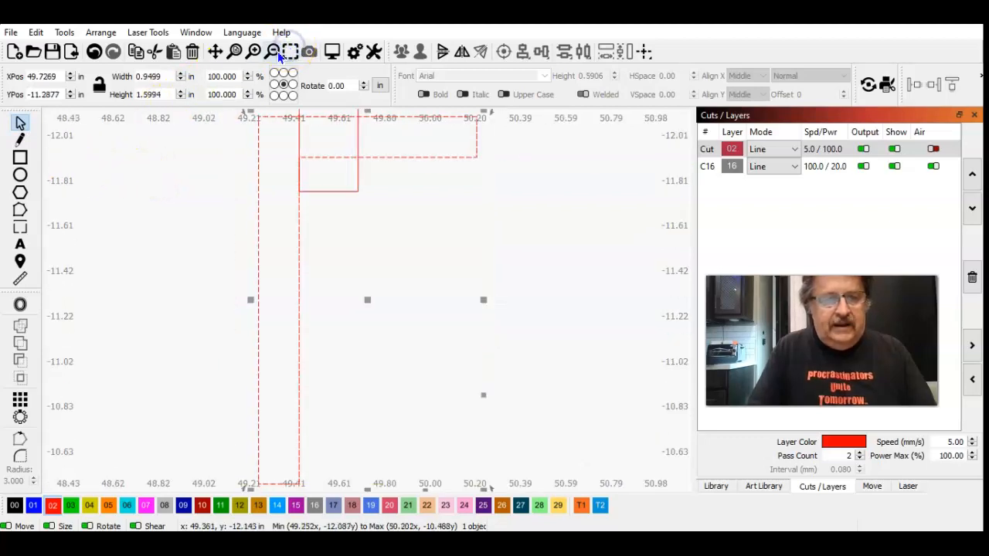
{"action": "left_click", "coordinate": [270, 51]}
{"action": "left_click", "coordinate": [178, 180]}
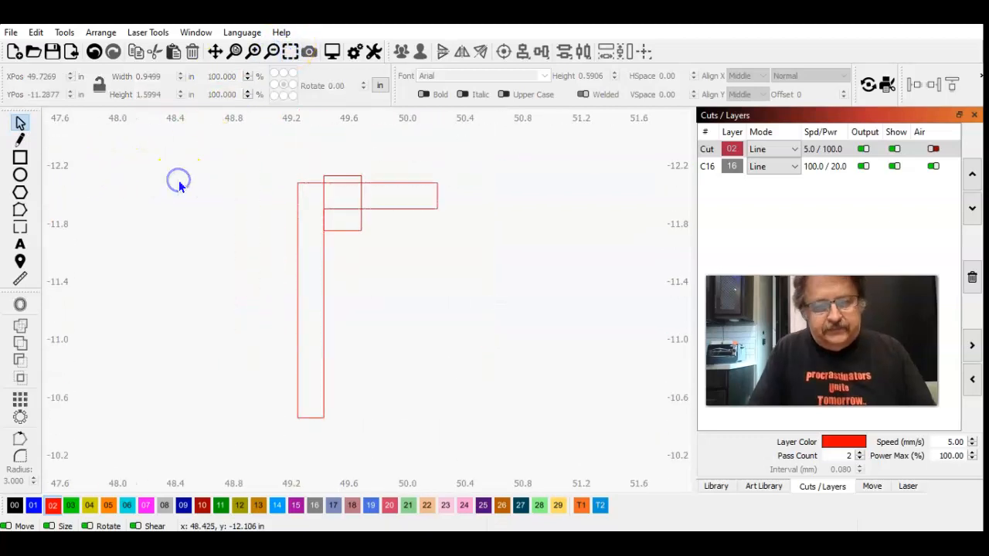
{"action": "left_click", "coordinate": [350, 230]}
{"action": "left_click_drag", "start_coordinate": [366, 202], "coordinate": [454, 206]}
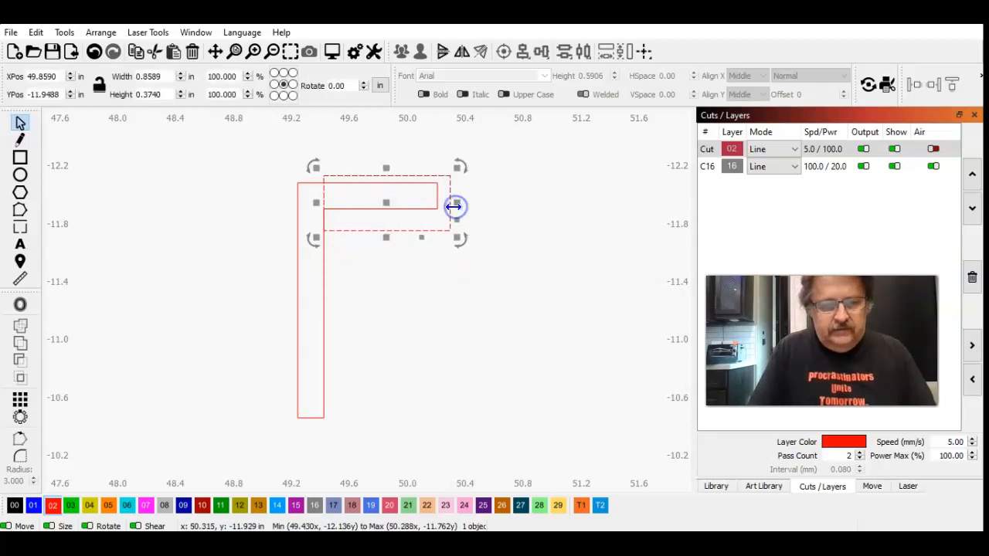
{"action": "left_click", "coordinate": [199, 258]}
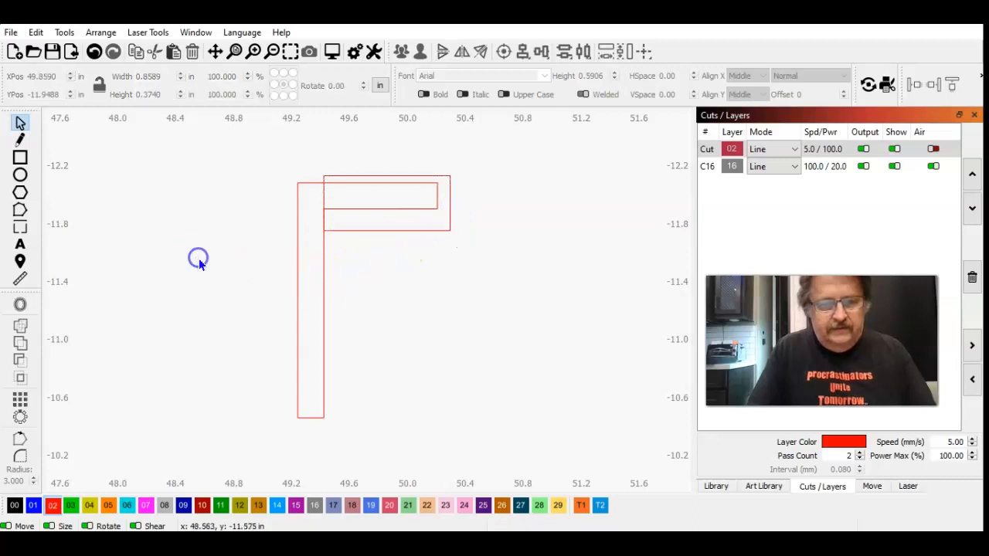
Step: Subtract the rectangle from the L-shaped copy with the Boolean Assistant's Subtract B - A option, cutting off its horizontal arm
{"action": "left_click", "coordinate": [366, 232]}
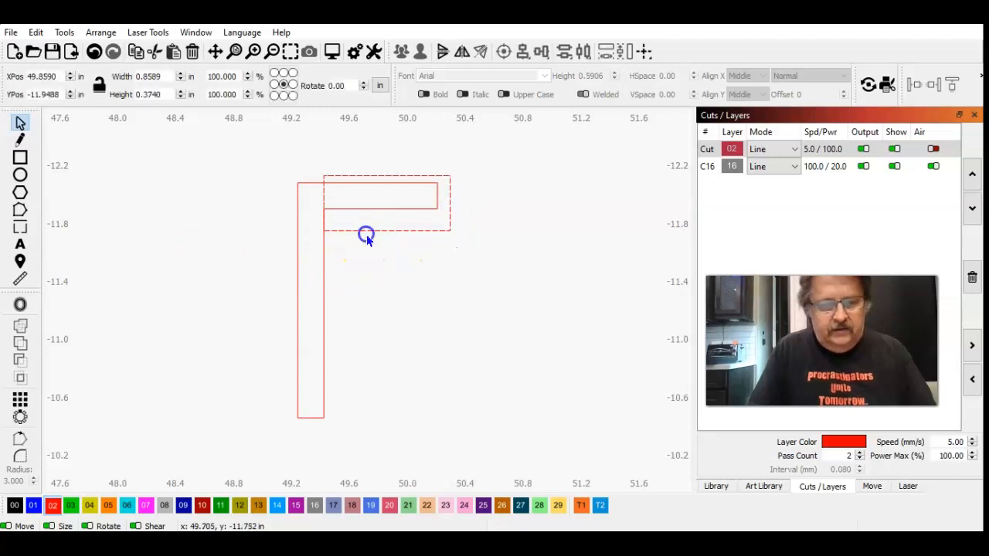
{"action": "left_click", "coordinate": [298, 309], "text": "shift"}
{"action": "left_click", "coordinate": [66, 34]}
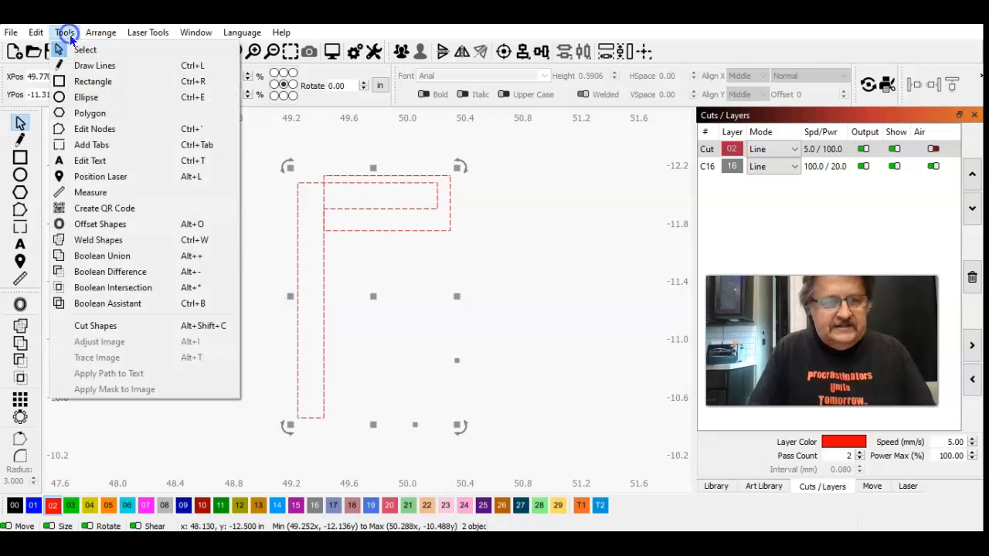
{"action": "left_click", "coordinate": [113, 307]}
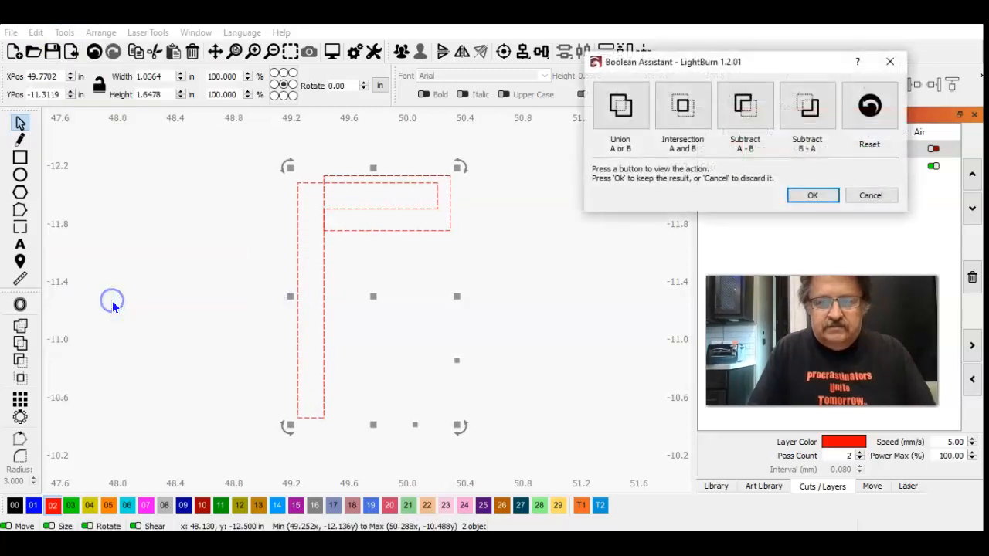
{"action": "left_click", "coordinate": [624, 104]}
{"action": "left_click", "coordinate": [684, 101]}
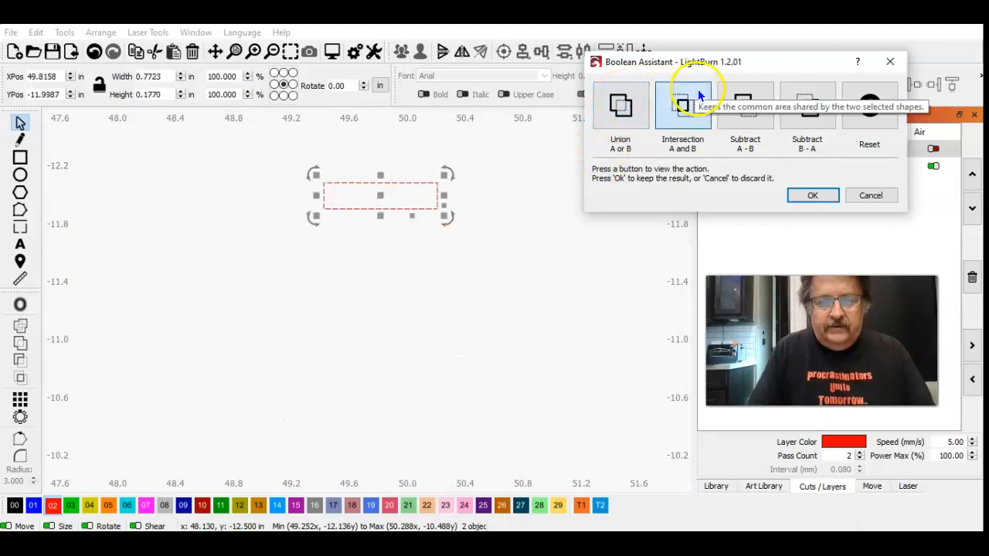
{"action": "left_click", "coordinate": [749, 97]}
{"action": "left_click", "coordinate": [805, 97]}
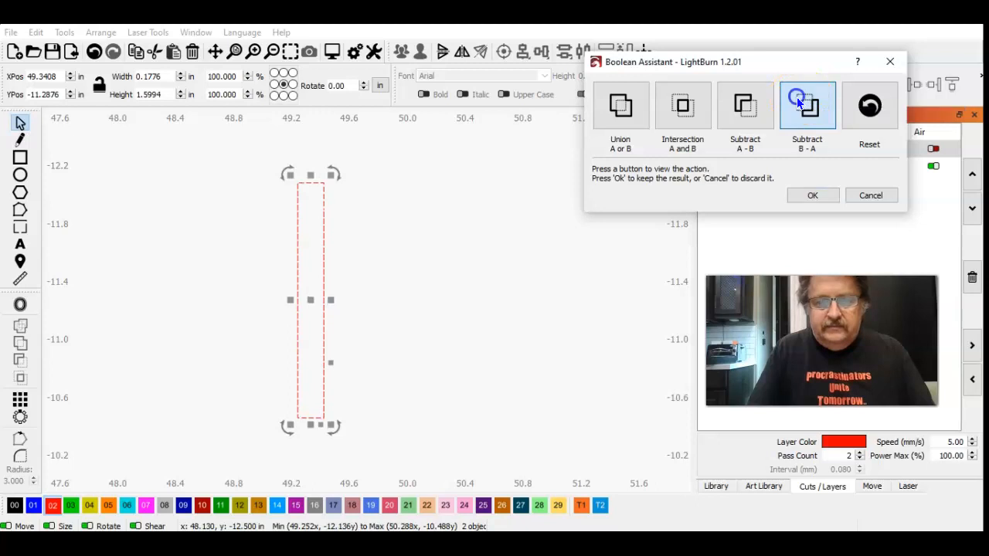
{"action": "left_click", "coordinate": [803, 190]}
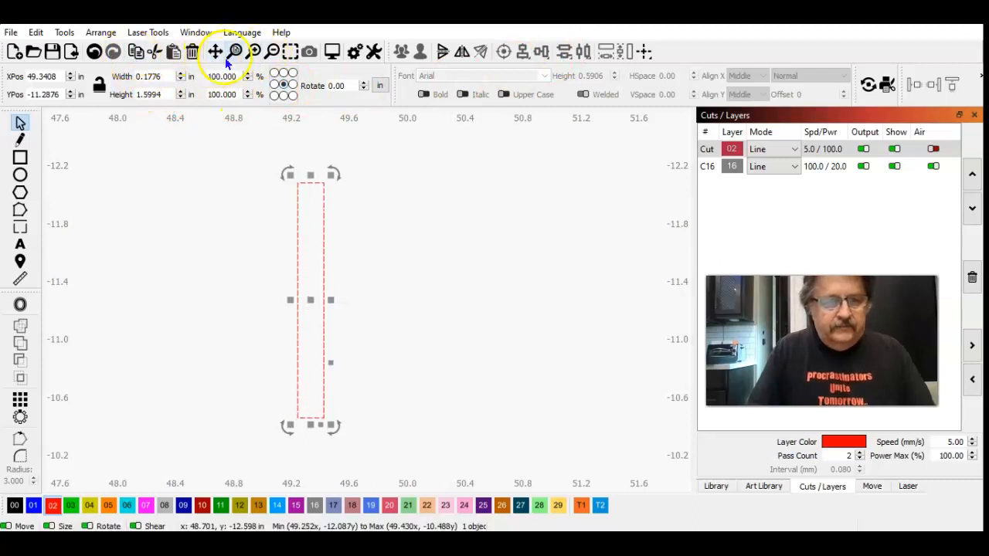
{"action": "left_click", "coordinate": [274, 51]}
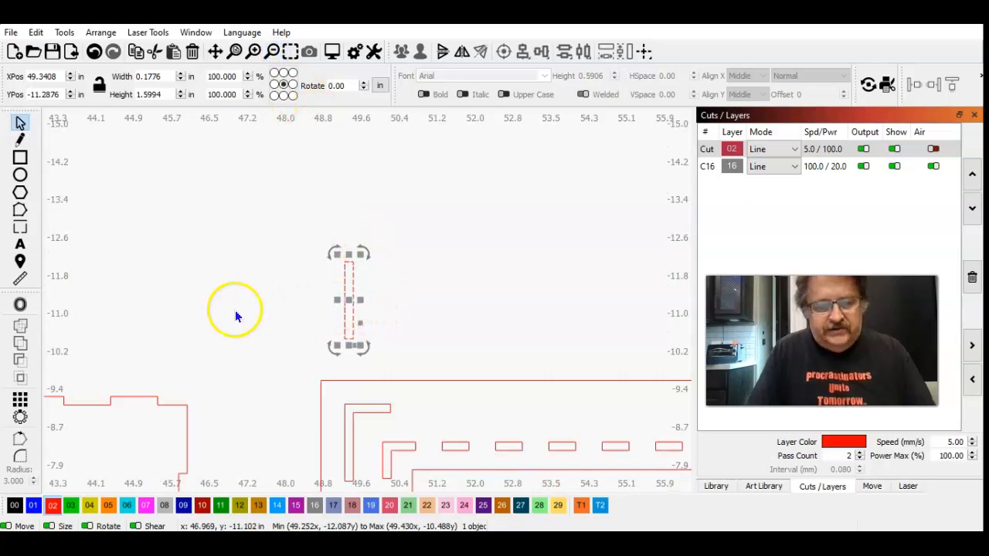
Step: Move the trimmed vertical slot down about 2.95 in onto the vertical arm of the panel's upper-left outer L-shaped slot
{"action": "key", "text": "Down"}
{"action": "key", "text": "Down"}
{"action": "key", "text": "Down"}
{"action": "key", "text": "Down"}
{"action": "key", "text": "Down"}
{"action": "key", "text": "Down"}
{"action": "key", "text": "Down"}
{"action": "key", "text": "Down"}
{"action": "key", "text": "Down"}
{"action": "key", "text": "Down"}
{"action": "key", "text": "Down"}
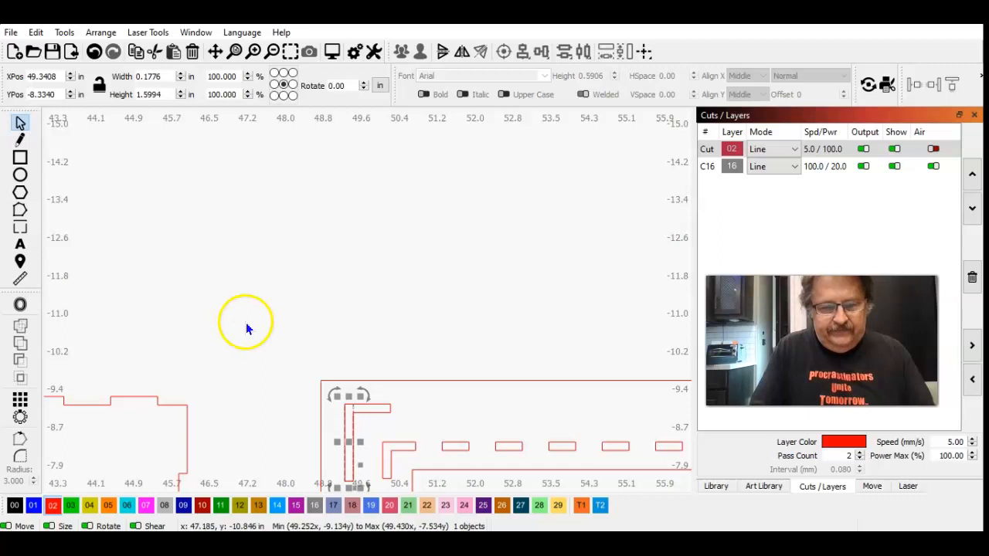
{"action": "left_click", "coordinate": [245, 322]}
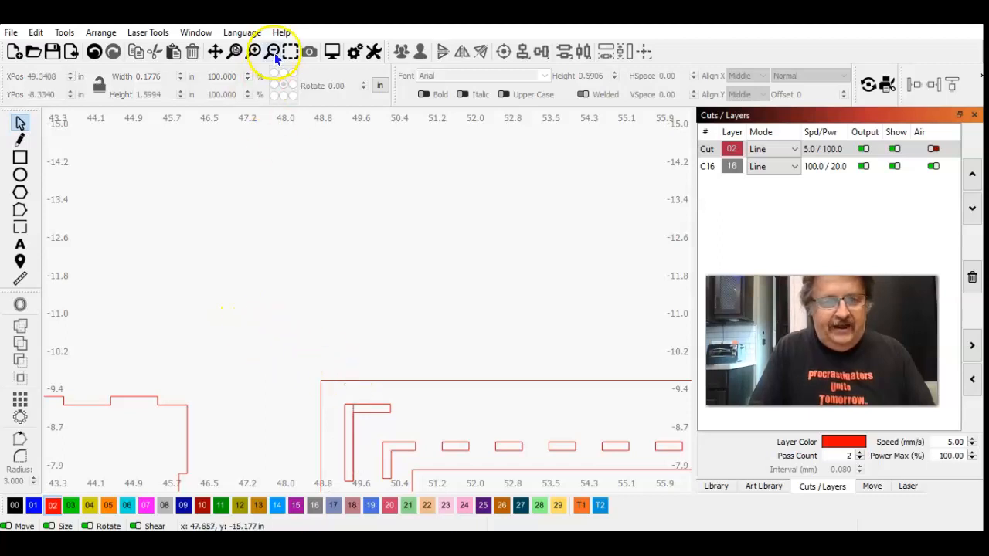
Step: Try to unlock the shapes at the stand panel's left side so the upper-left outer L-shaped slot can be edited
{"action": "left_click", "coordinate": [436, 380]}
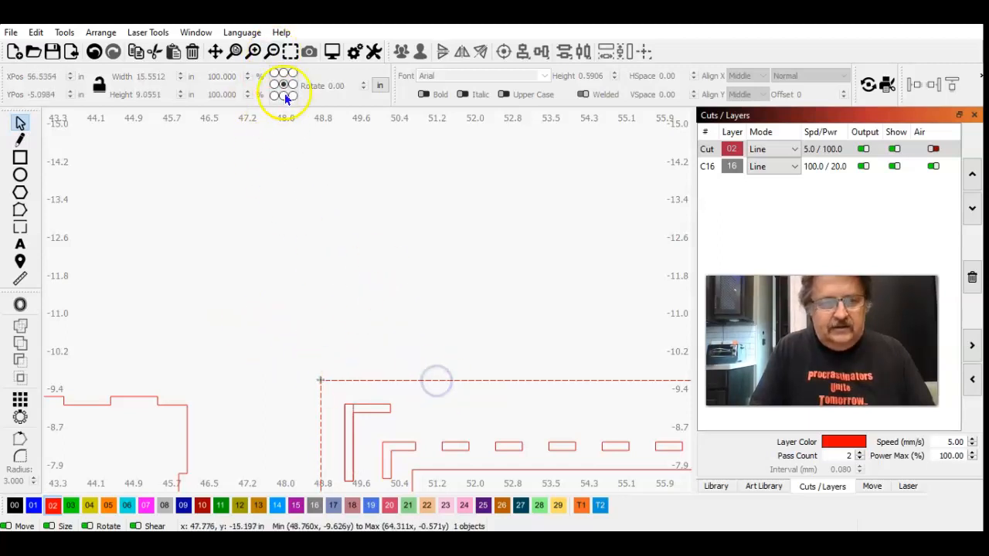
{"action": "left_click", "coordinate": [291, 53]}
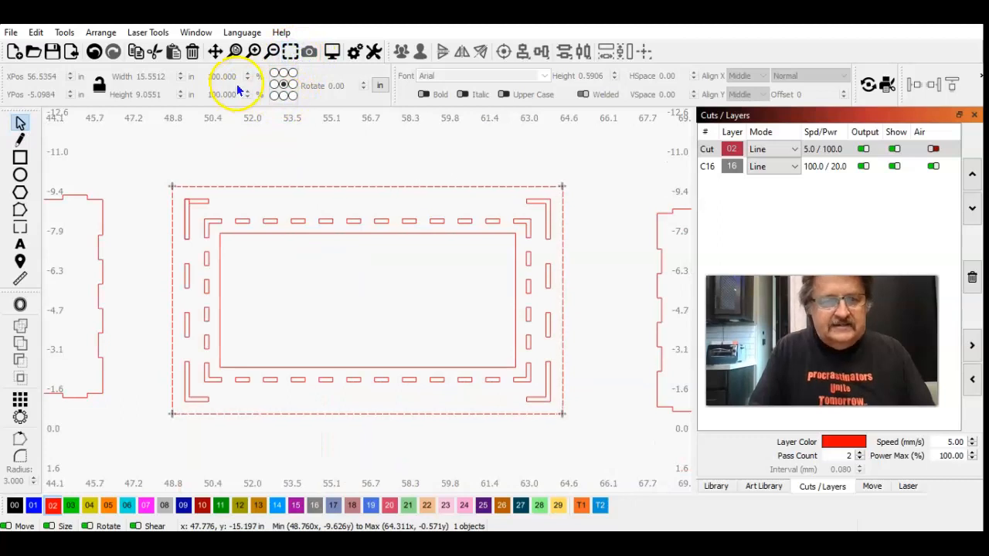
{"action": "left_click", "coordinate": [255, 51]}
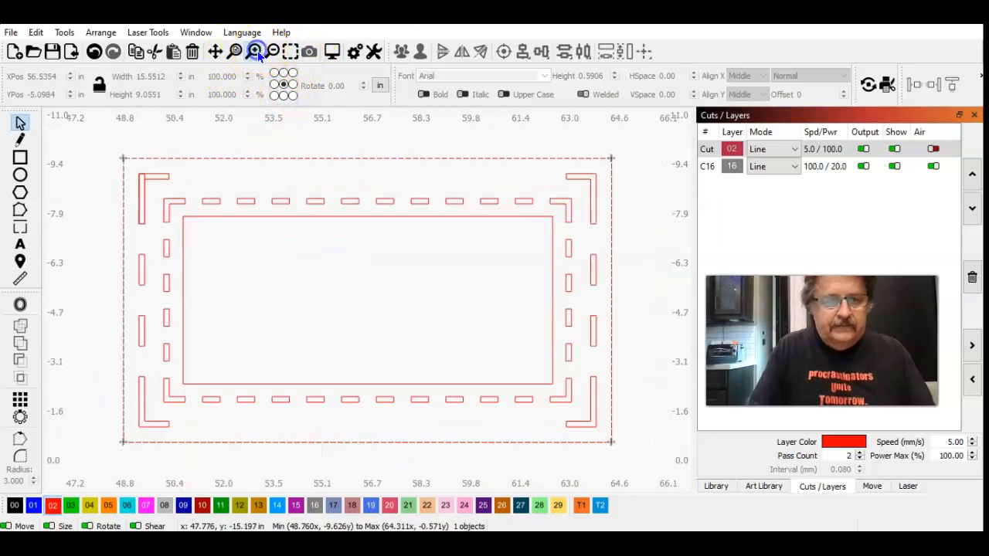
{"action": "left_click", "coordinate": [90, 145]}
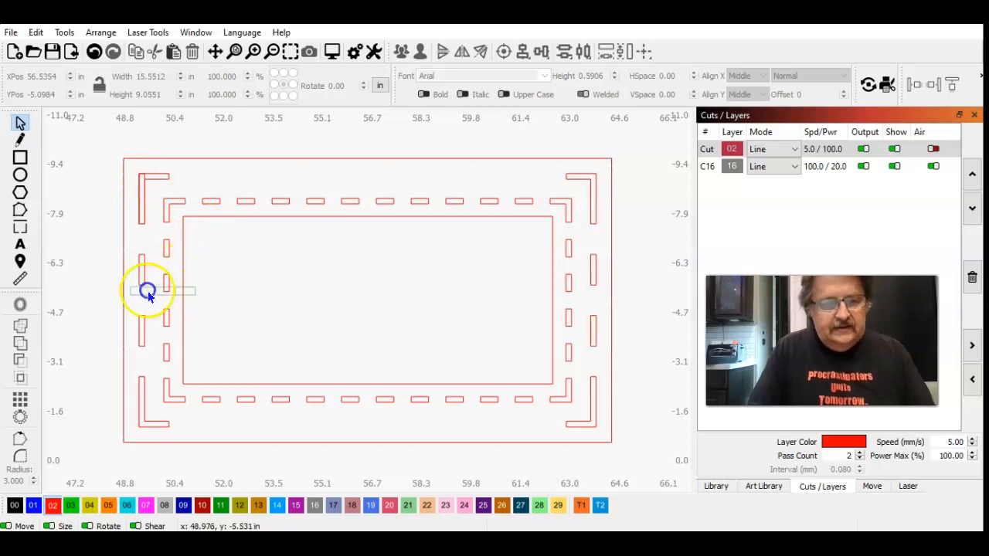
{"action": "left_click_drag", "start_coordinate": [147, 290], "coordinate": [69, 265]}
{"action": "left_click", "coordinate": [67, 34]}
{"action": "mouse_move", "coordinate": [112, 34]}
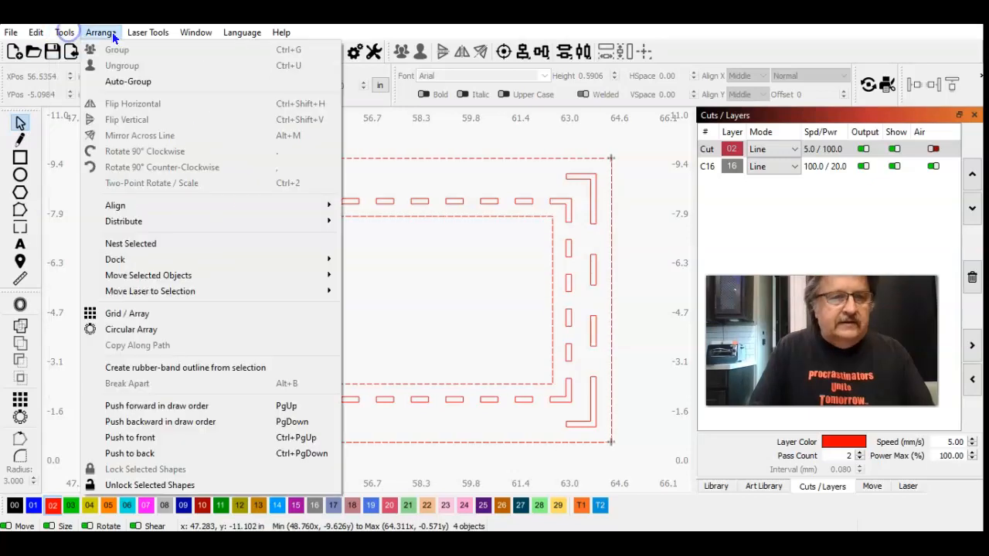
{"action": "left_click", "coordinate": [158, 485]}
{"action": "left_click", "coordinate": [234, 346]}
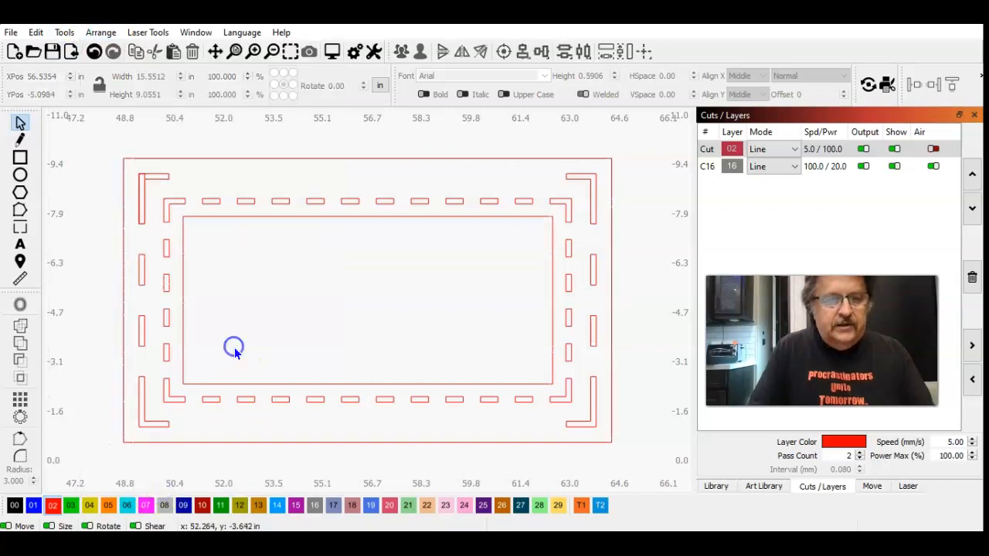
{"action": "left_click", "coordinate": [162, 179]}
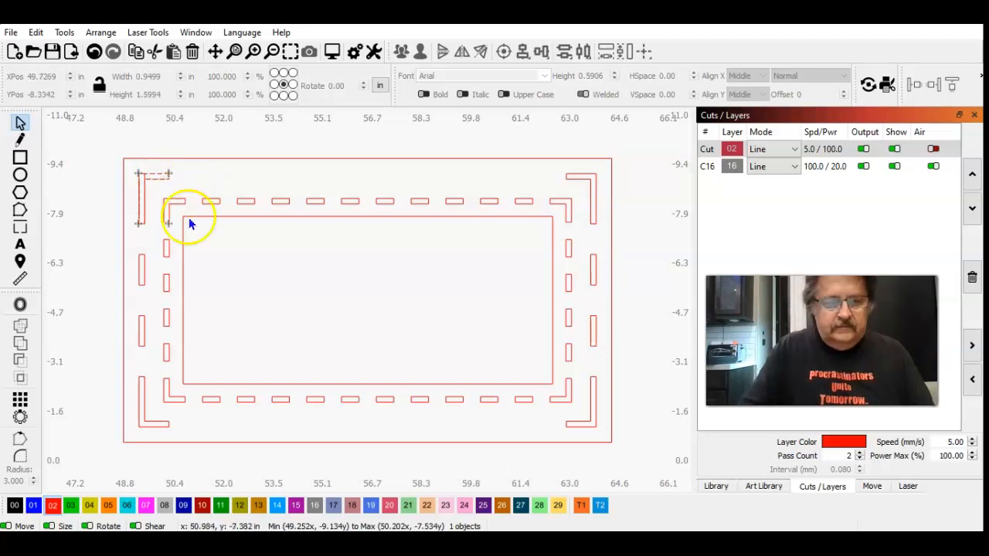
{"action": "left_click", "coordinate": [211, 251]}
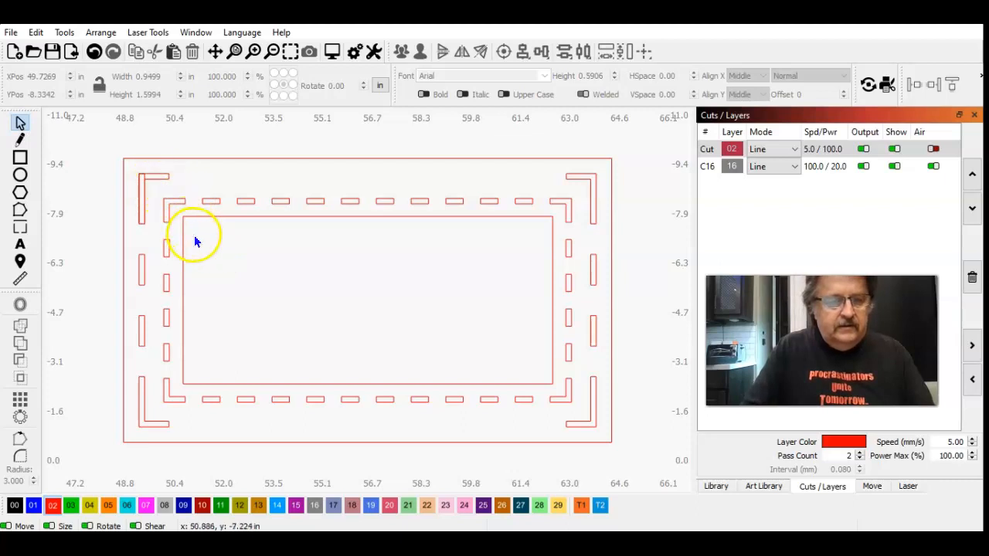
Step: Unlock the overlapping slots in the panel's upper-left outer corner and delete the original L-shaped slot, keeping the trimmed vertical one
{"action": "left_click_drag", "start_coordinate": [151, 227], "coordinate": [94, 147]}
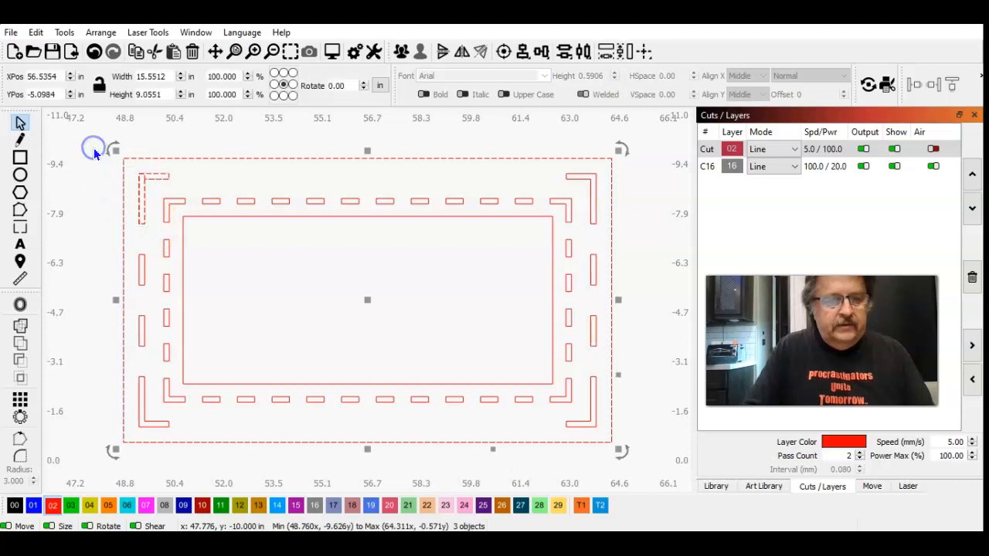
{"action": "left_click", "coordinate": [100, 32]}
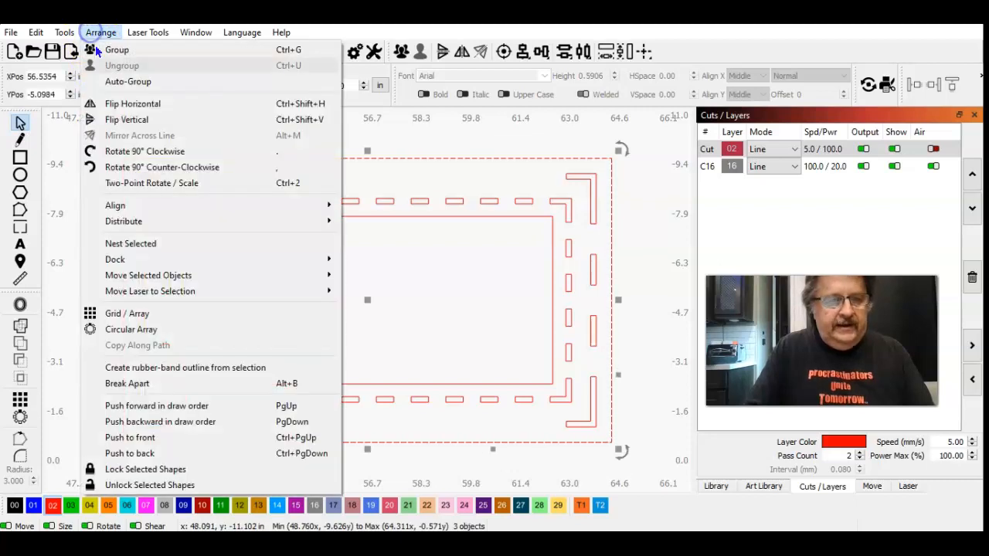
{"action": "left_click", "coordinate": [154, 485]}
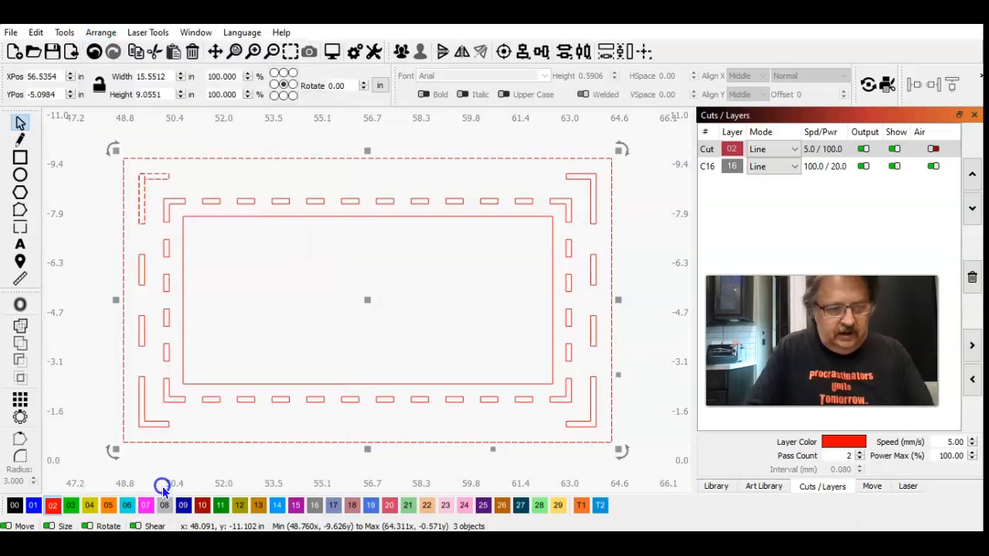
{"action": "left_click", "coordinate": [162, 179]}
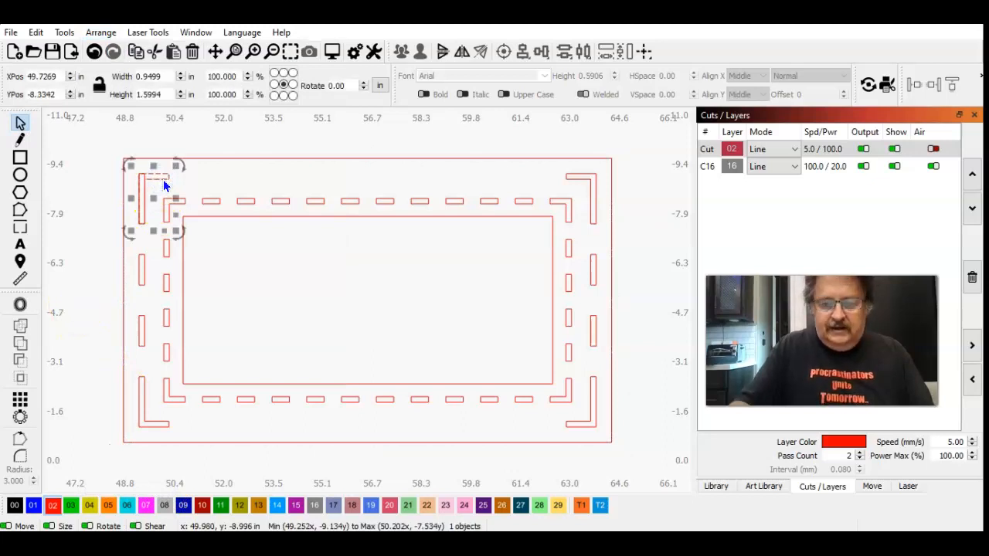
{"action": "key", "text": "Delete"}
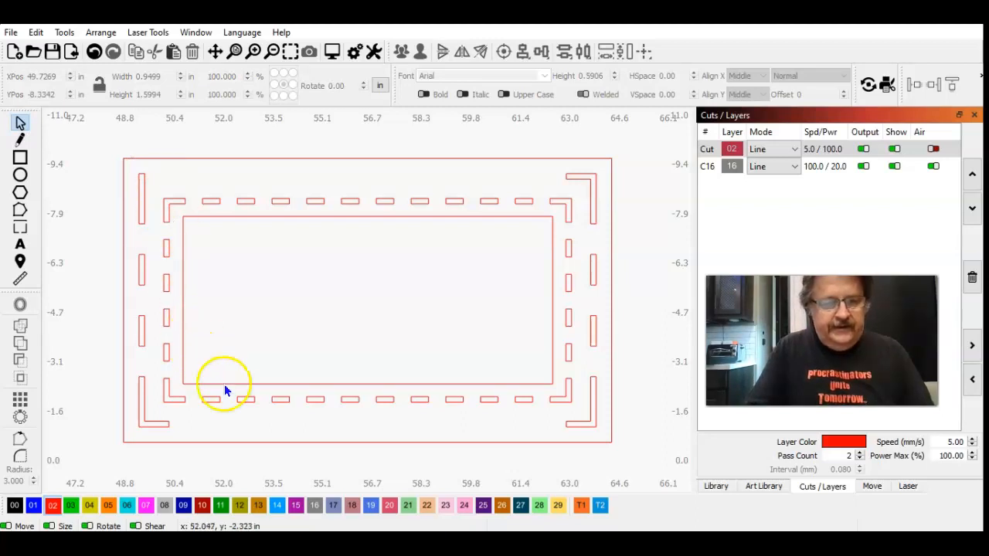
Step: Lock all shapes of the stand panel, including its outline, inner opening and slots
{"action": "left_click", "coordinate": [255, 51]}
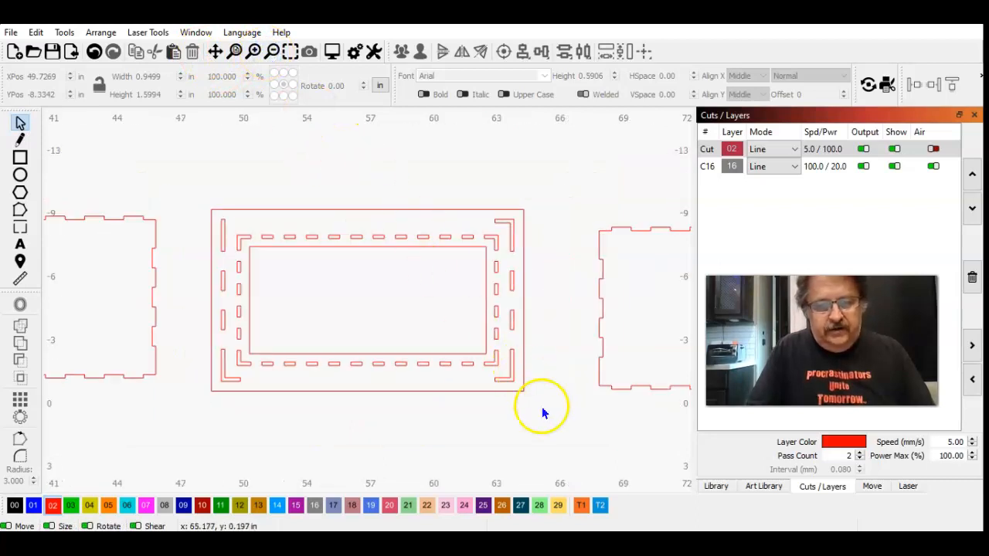
{"action": "mouse_move", "coordinate": [546, 421]}
{"action": "left_mouse_down"}
{"action": "mouse_move", "coordinate": [289, 304]}
{"action": "mouse_move", "coordinate": [199, 177]}
{"action": "mouse_move", "coordinate": [201, 187]}
{"action": "left_mouse_up"}
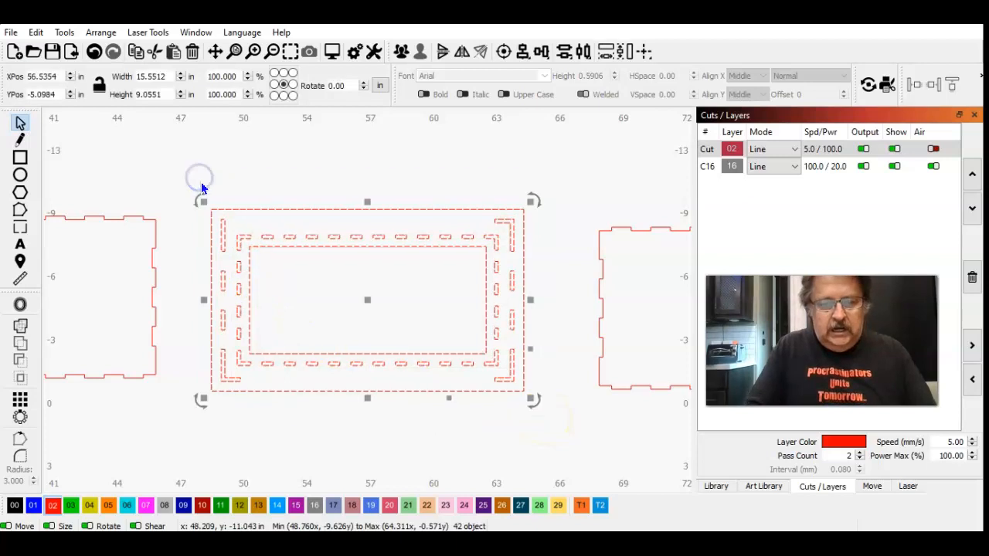
{"action": "left_click", "coordinate": [94, 35]}
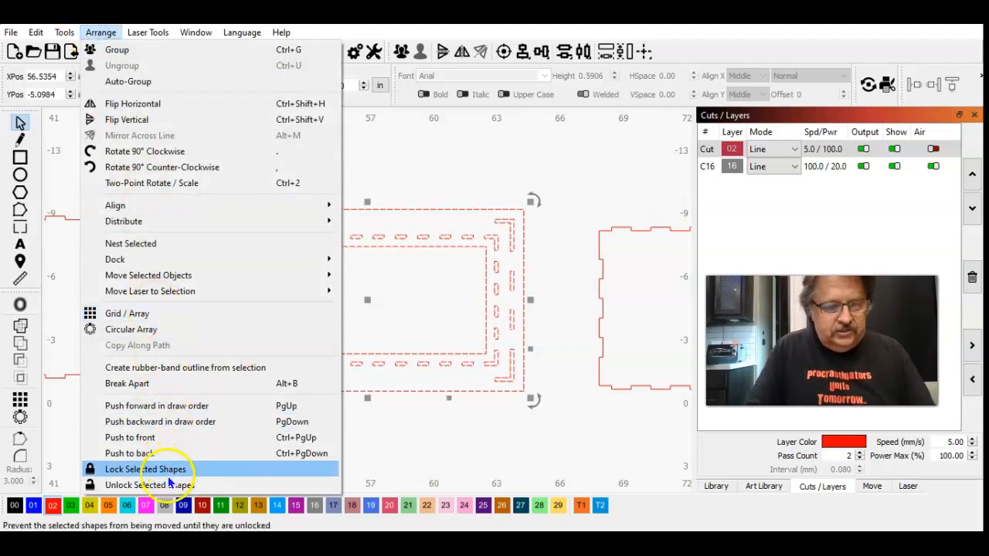
{"action": "left_click", "coordinate": [170, 469]}
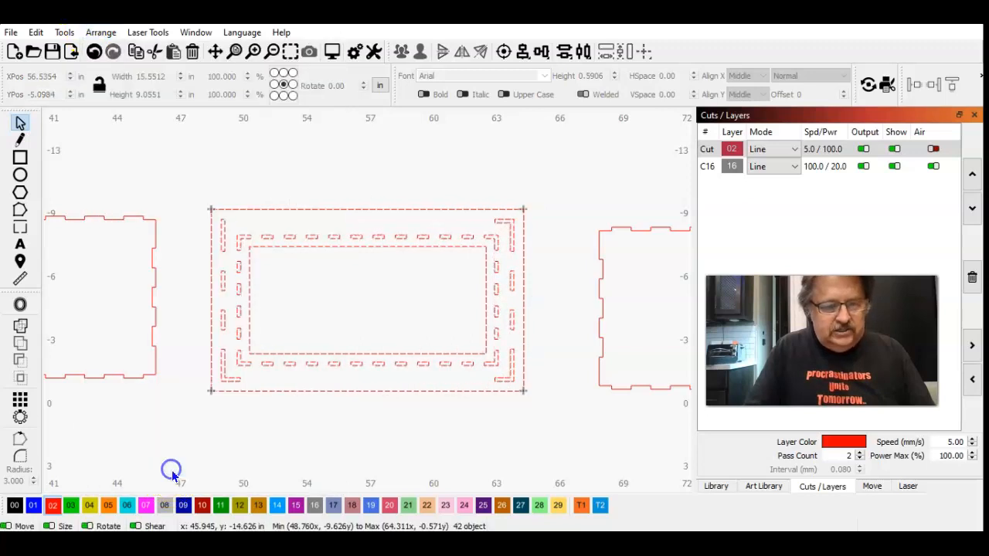
Step: Duplicate the panel's lower-left outer L-shaped slot and move the copy down about 2.56 in, clear of the panel outline
{"action": "left_click", "coordinate": [223, 375]}
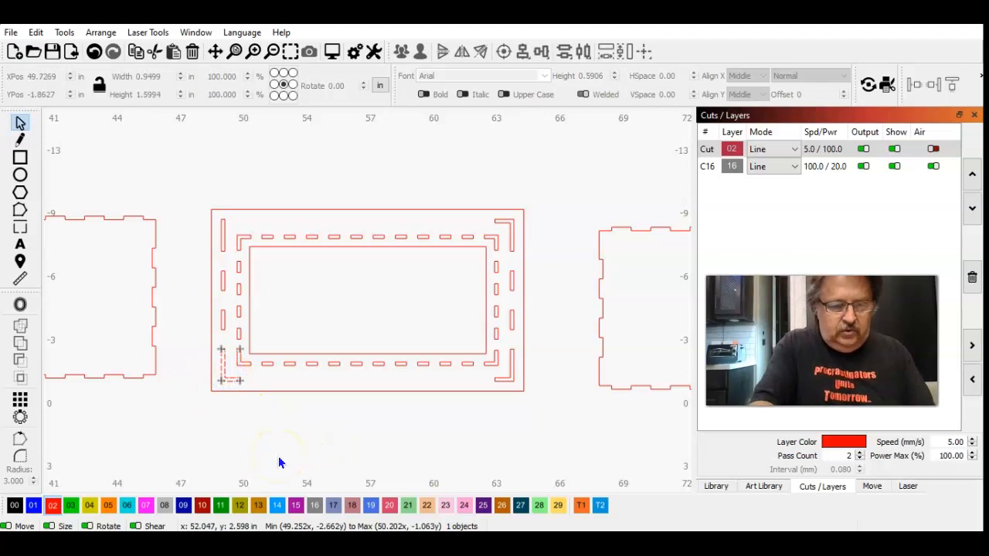
{"action": "key", "text": "ctrl+shift+l"}
{"action": "key", "text": "Down"}
{"action": "key", "text": "Down"}
{"action": "key", "text": "Down"}
{"action": "key", "text": "Down"}
{"action": "key", "text": "Down"}
{"action": "key", "text": "Down"}
{"action": "key", "text": "Down"}
{"action": "key", "text": "Down"}
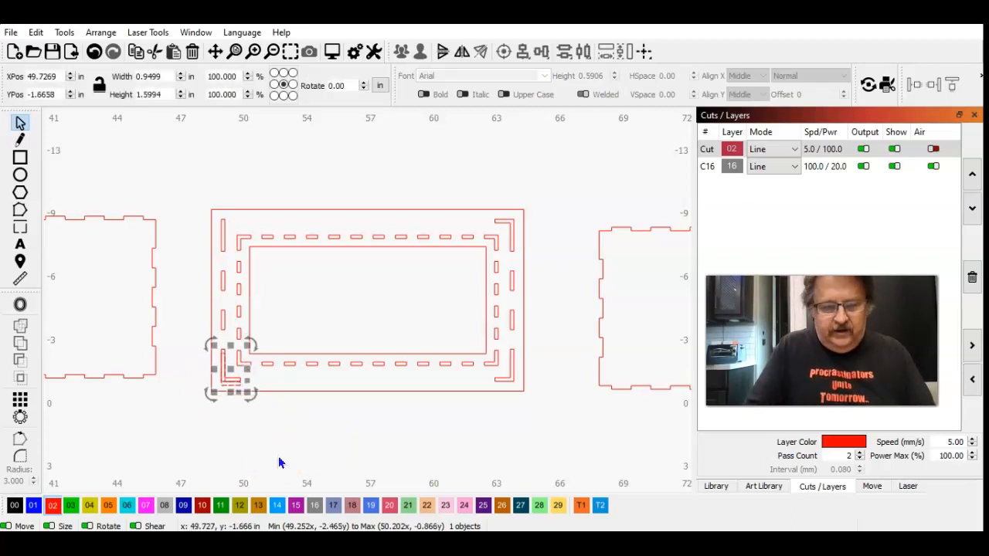
{"action": "key", "text": "Down"}
{"action": "key", "text": "Down"}
{"action": "key", "text": "Down"}
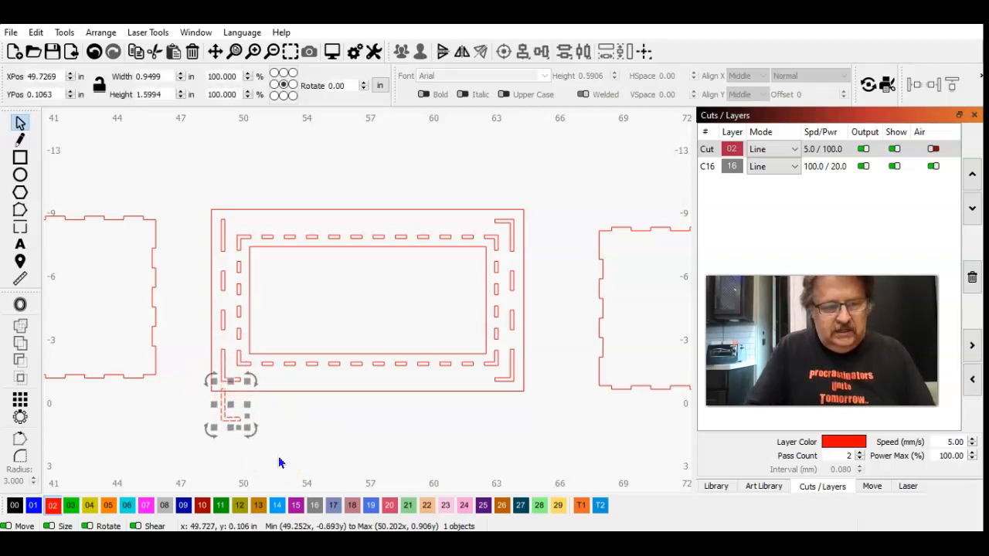
{"action": "key", "text": "Down"}
{"action": "key", "text": "Down"}
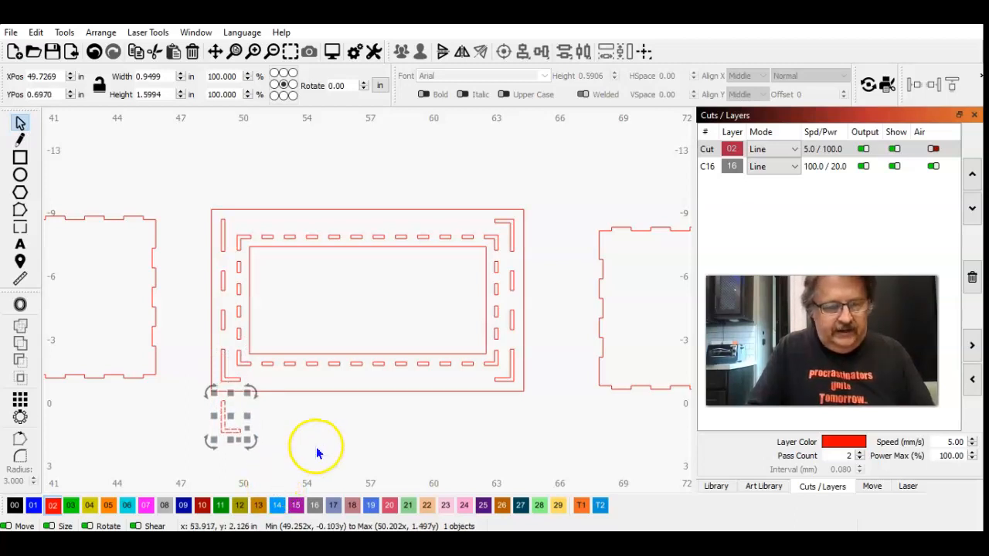
{"action": "left_click", "coordinate": [316, 453]}
Step: Draw a rectangle about 0.91 by 0.51 in and place it across the horizontal arm of the copied lower-left L-shaped slot
{"action": "left_click", "coordinate": [226, 427]}
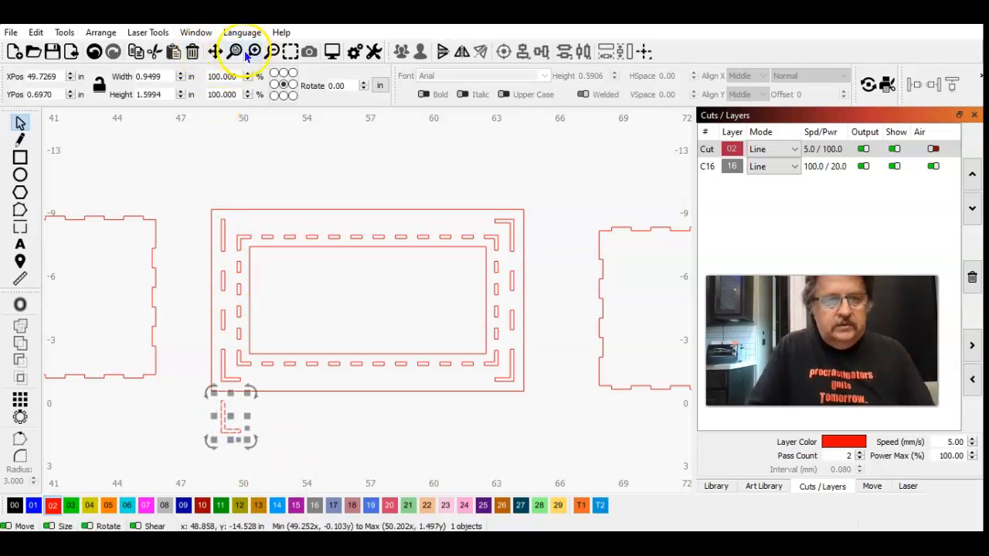
{"action": "left_click", "coordinate": [291, 48]}
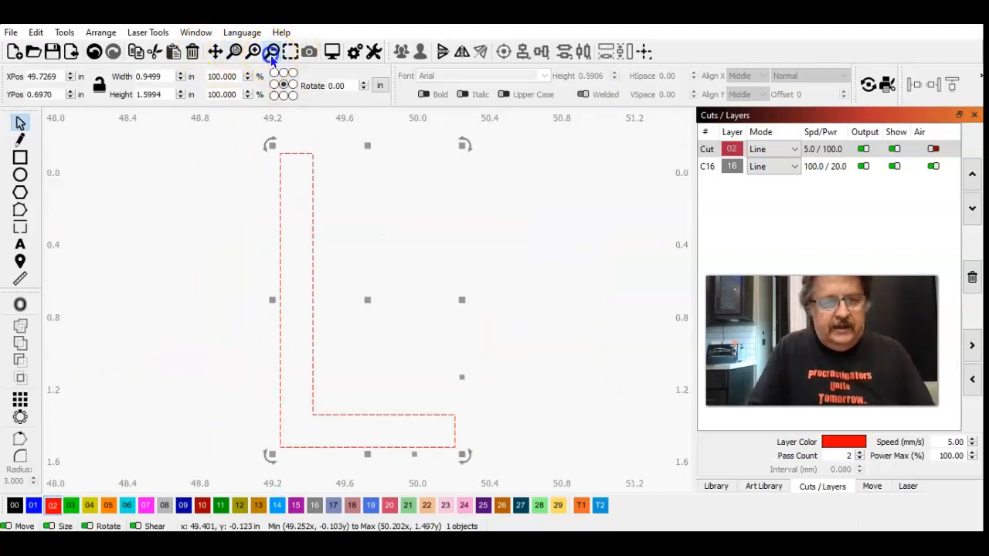
{"action": "left_click", "coordinate": [197, 248]}
{"action": "left_click", "coordinate": [21, 158]}
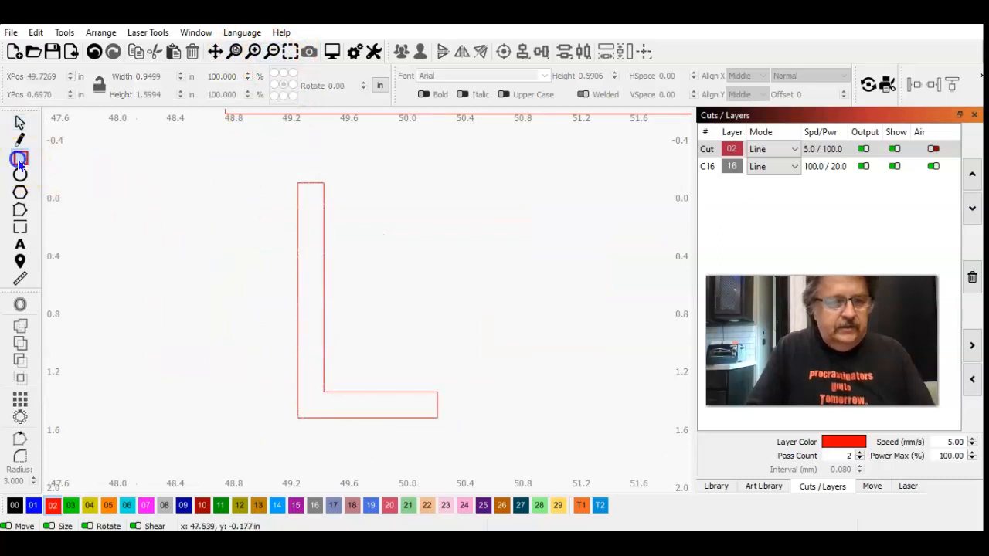
{"action": "left_click_drag", "start_coordinate": [370, 282], "coordinate": [505, 358]}
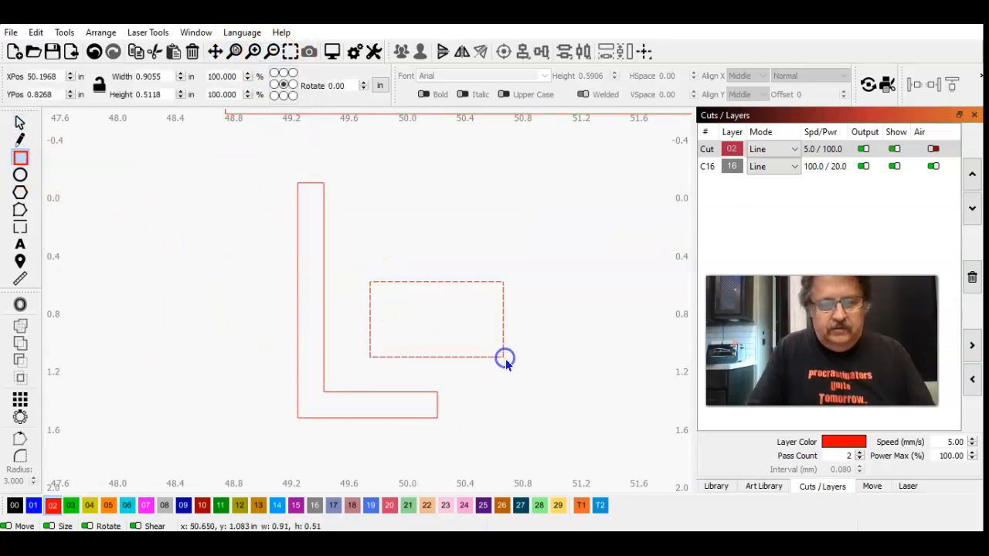
{"action": "left_click", "coordinate": [20, 124]}
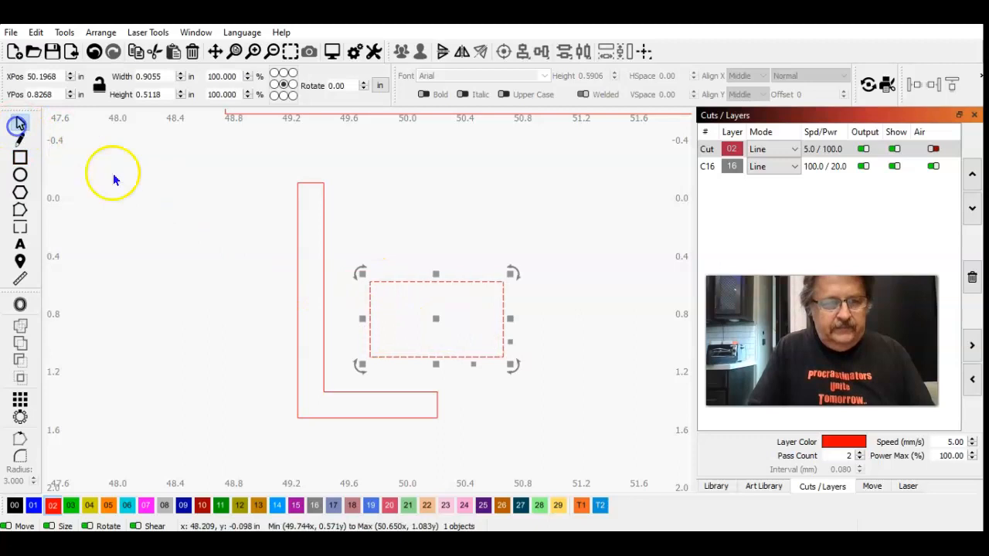
{"action": "left_click_drag", "start_coordinate": [436, 320], "coordinate": [393, 406]}
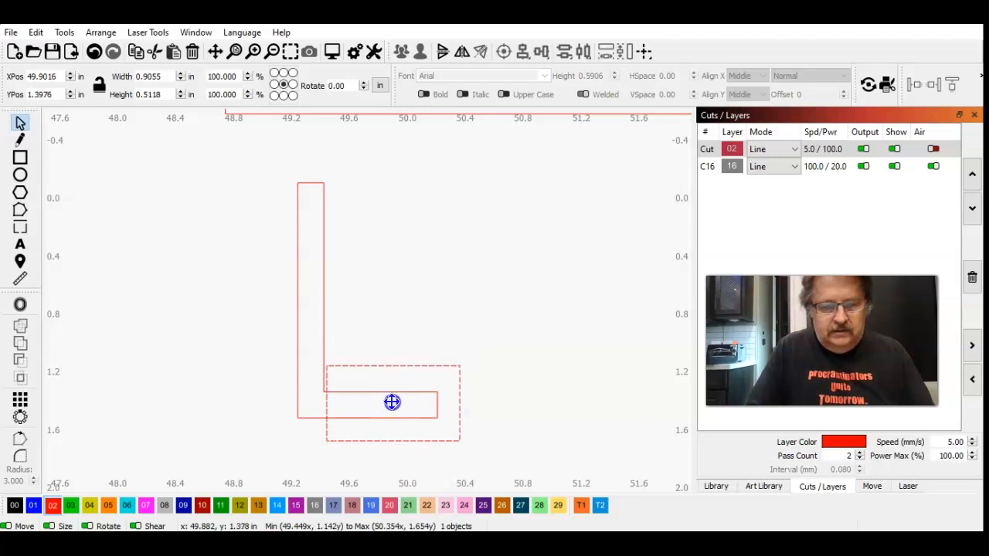
{"action": "left_click_drag", "start_coordinate": [392, 402], "coordinate": [390, 406]}
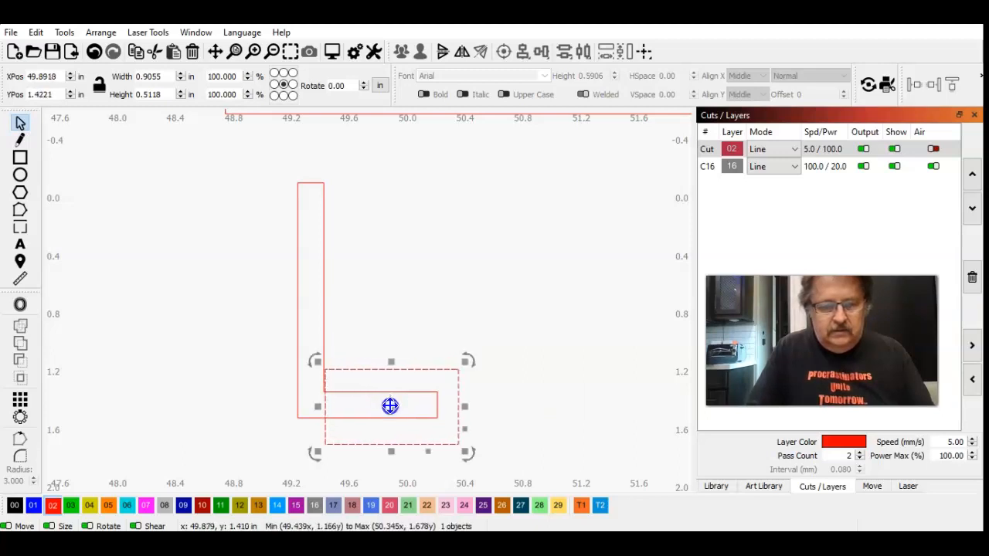
Step: Shift the rectangle slightly so its left edge lines up with the inner vertical edge of the copied lower-left L-shaped slot
{"action": "left_click", "coordinate": [288, 51]}
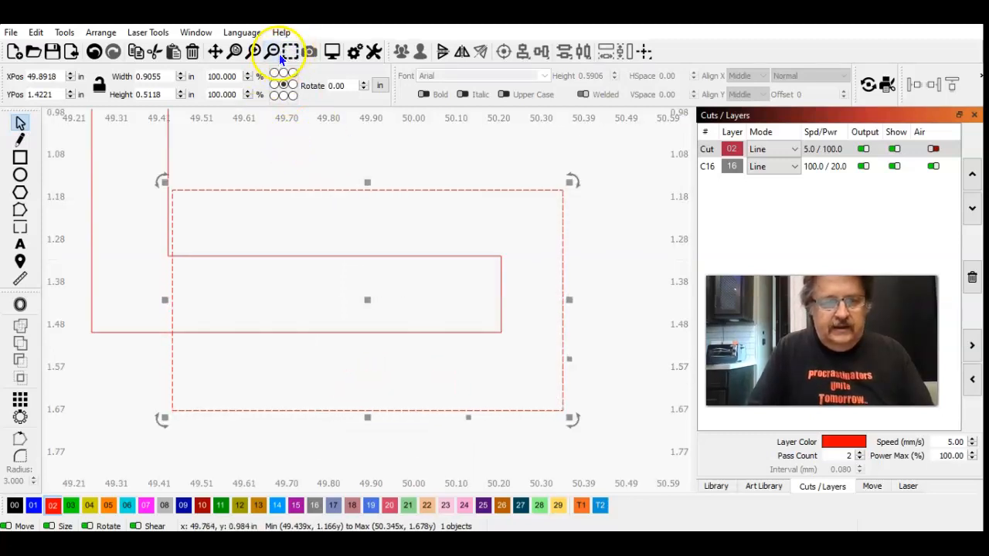
{"action": "left_click", "coordinate": [255, 52]}
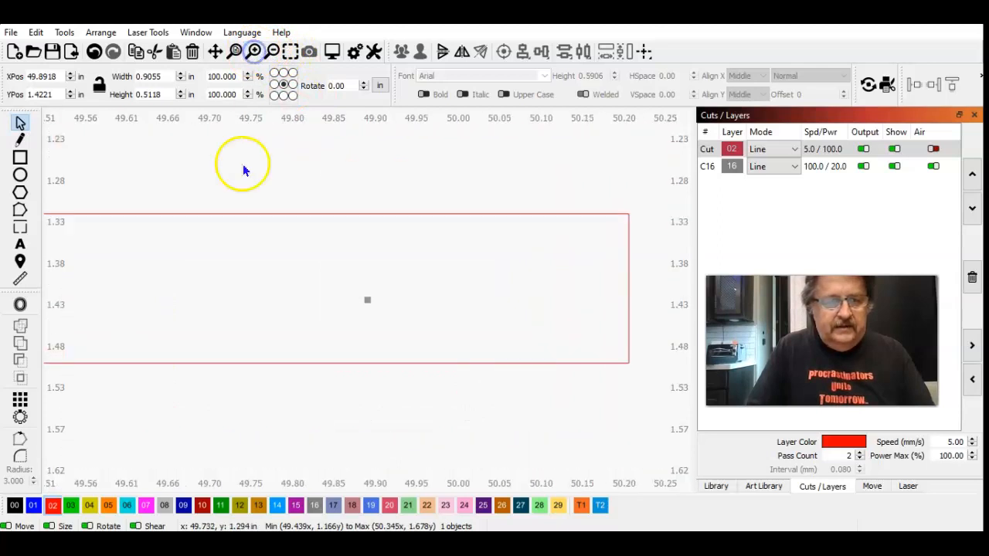
{"action": "left_click", "coordinate": [215, 51]}
{"action": "left_click_drag", "start_coordinate": [232, 170], "coordinate": [555, 199]}
{"action": "left_click", "coordinate": [20, 122]}
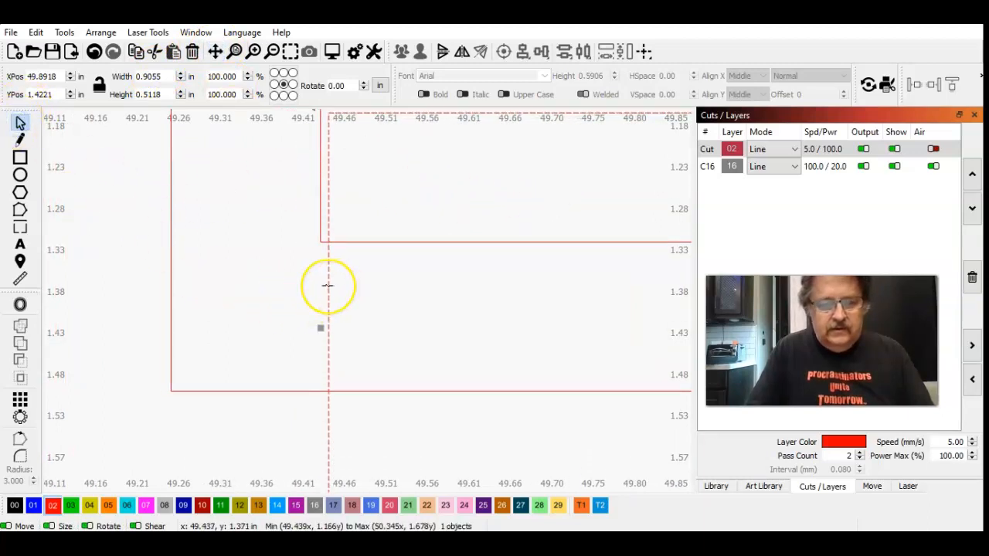
{"action": "left_click_drag", "start_coordinate": [328, 286], "coordinate": [325, 285]}
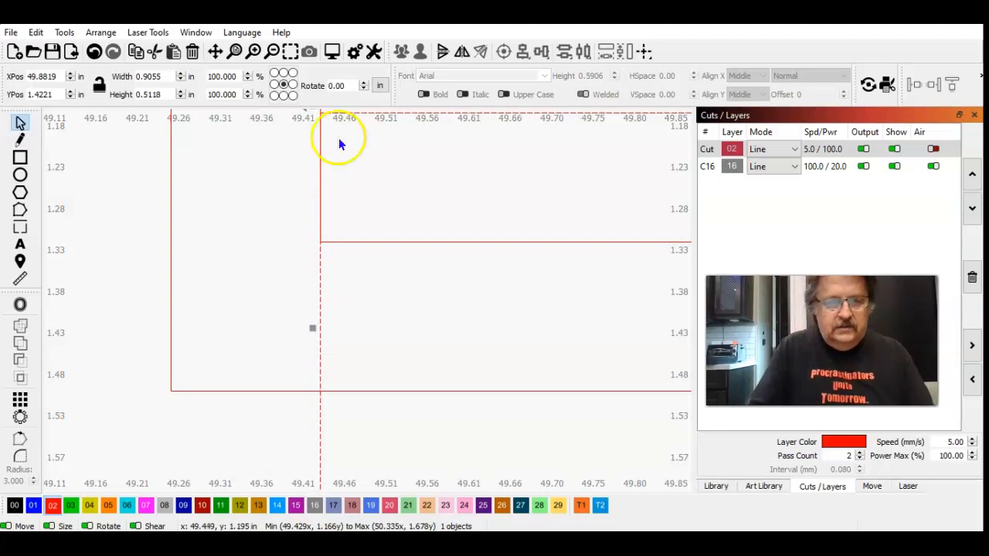
{"action": "left_click", "coordinate": [269, 50]}
{"action": "left_click", "coordinate": [270, 50]}
{"action": "left_click", "coordinate": [270, 50]}
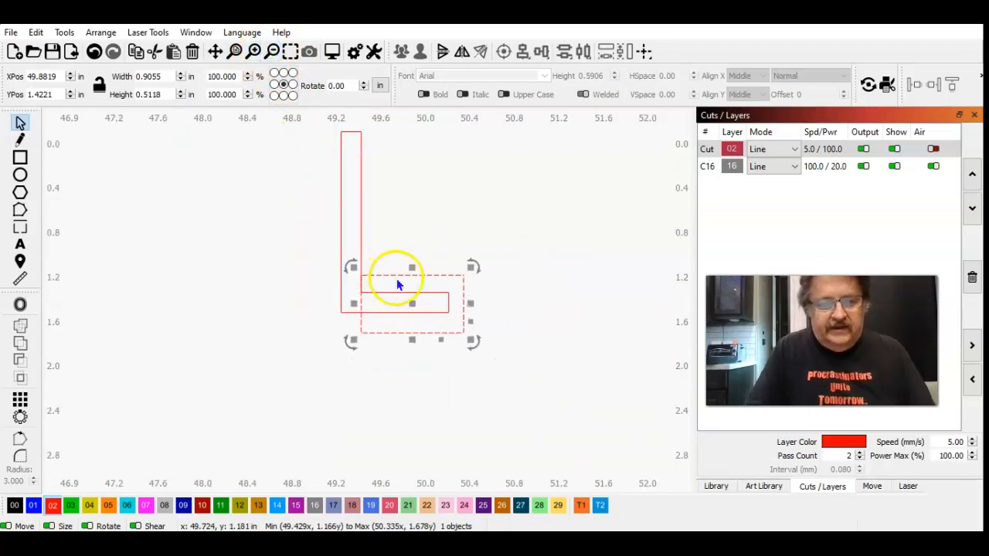
Step: Subtract the rectangle from the copied L-shaped slot with the Boolean Assistant's Subtract B - A, keeping only the straight vertical arm
{"action": "left_click", "coordinate": [360, 226], "text": "shift"}
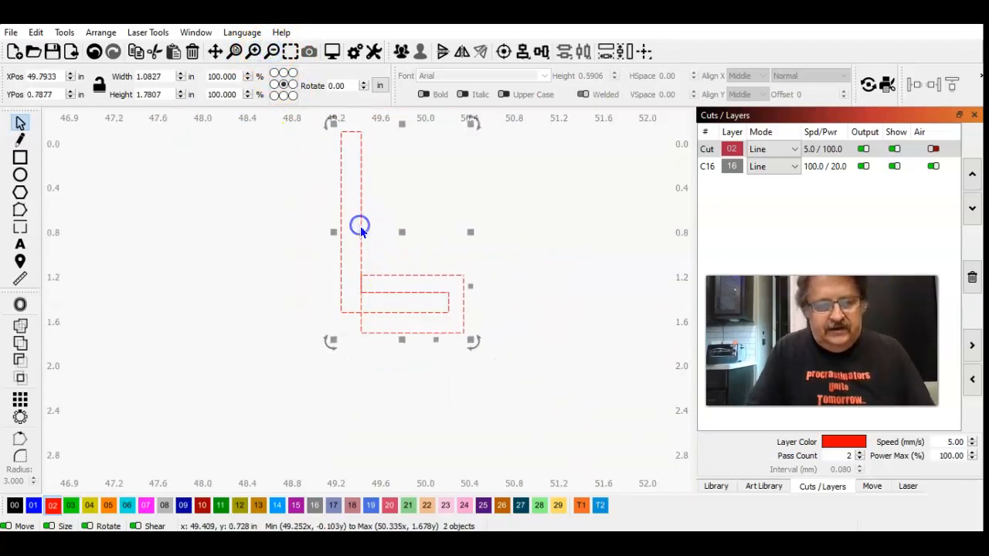
{"action": "left_click", "coordinate": [63, 34]}
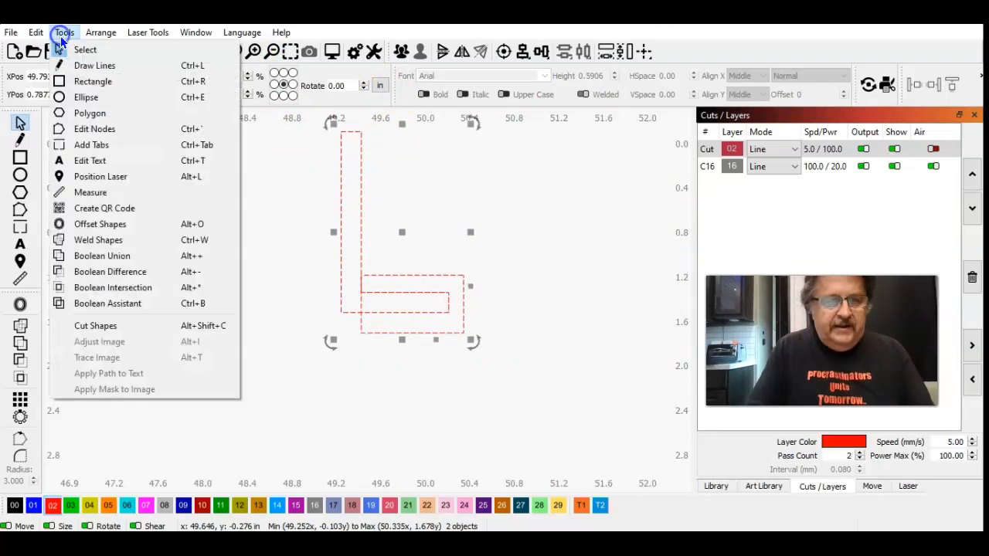
{"action": "left_click", "coordinate": [114, 305]}
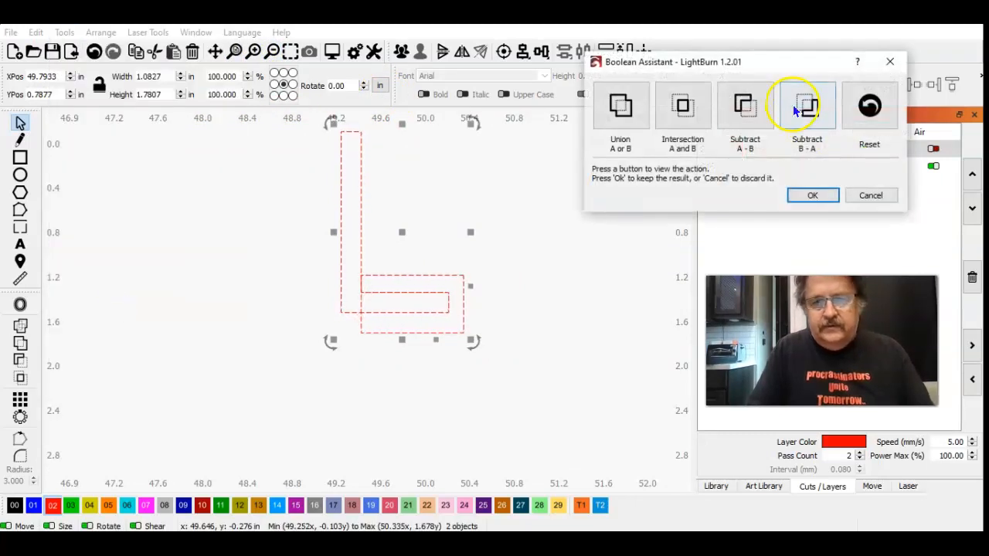
{"action": "left_click", "coordinate": [797, 111]}
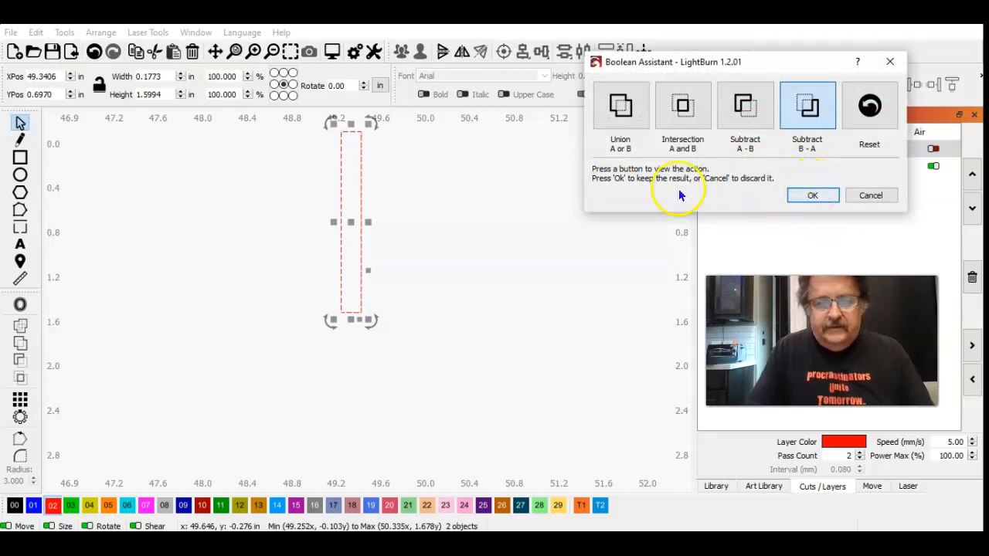
{"action": "left_click", "coordinate": [879, 97]}
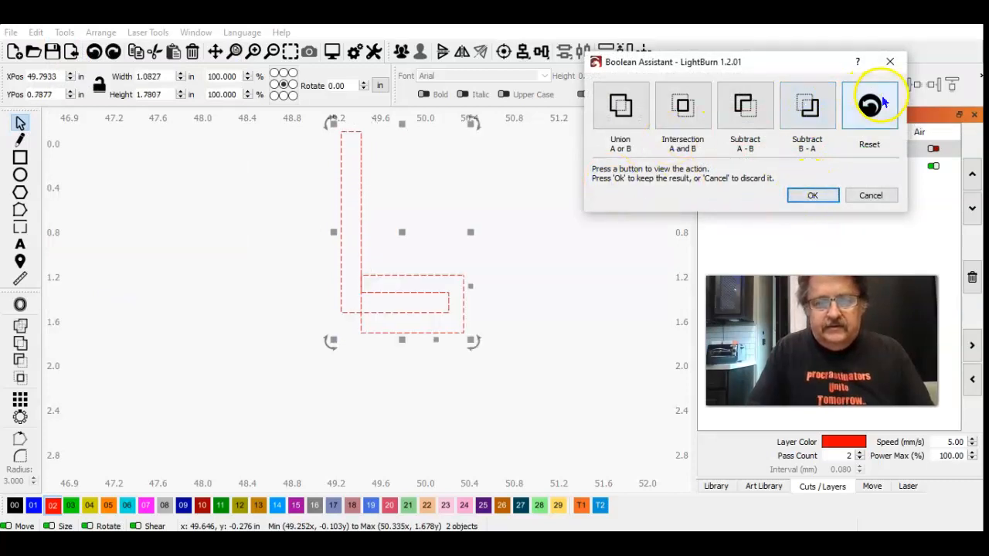
{"action": "left_click", "coordinate": [800, 112]}
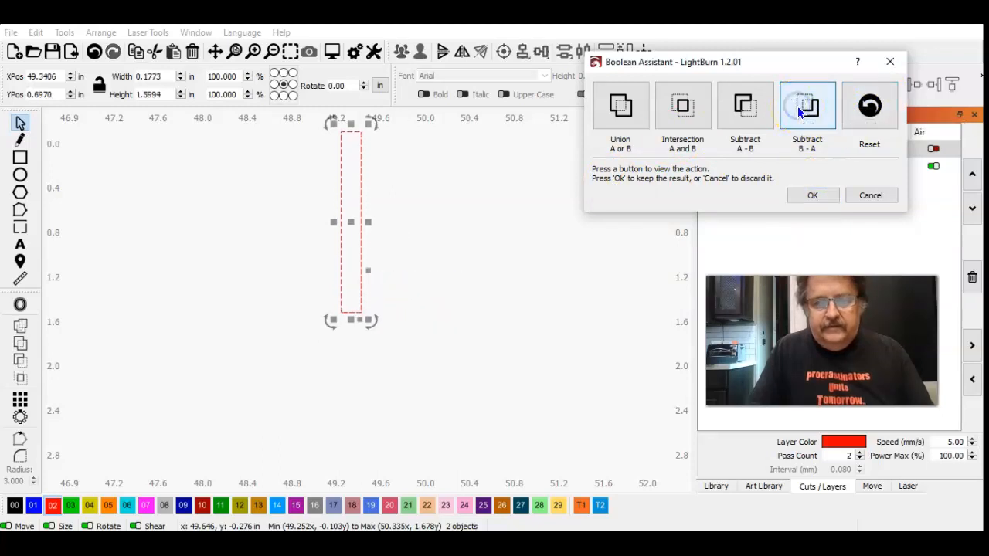
{"action": "left_click", "coordinate": [810, 198]}
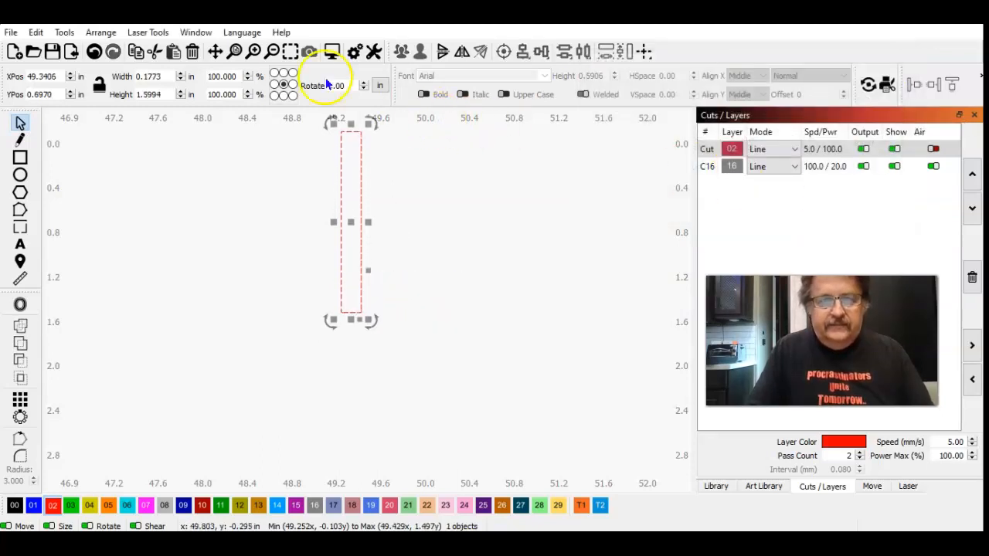
Step: Move the straight vertical slot up about 2.56 in onto the vertical arm of the panel's lower-left outer L-shaped slot
{"action": "left_click", "coordinate": [272, 52]}
{"action": "left_click", "coordinate": [272, 52]}
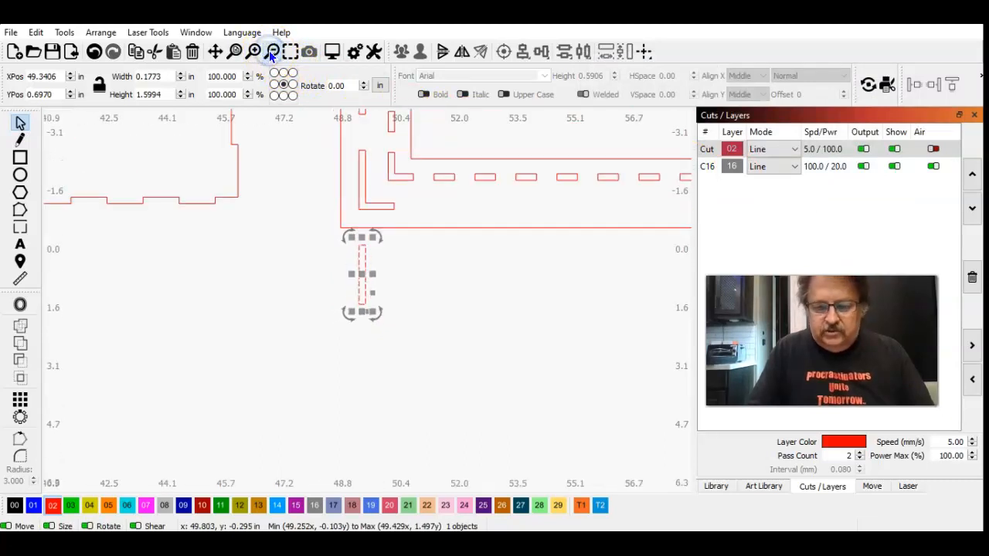
{"action": "key", "text": "Up"}
{"action": "key", "text": "Up"}
{"action": "key", "text": "Up"}
{"action": "key", "text": "Up"}
{"action": "key", "text": "Up"}
{"action": "key", "text": "Up"}
{"action": "key", "text": "Up"}
{"action": "key", "text": "Up"}
{"action": "key", "text": "Up"}
{"action": "key", "text": "Up"}
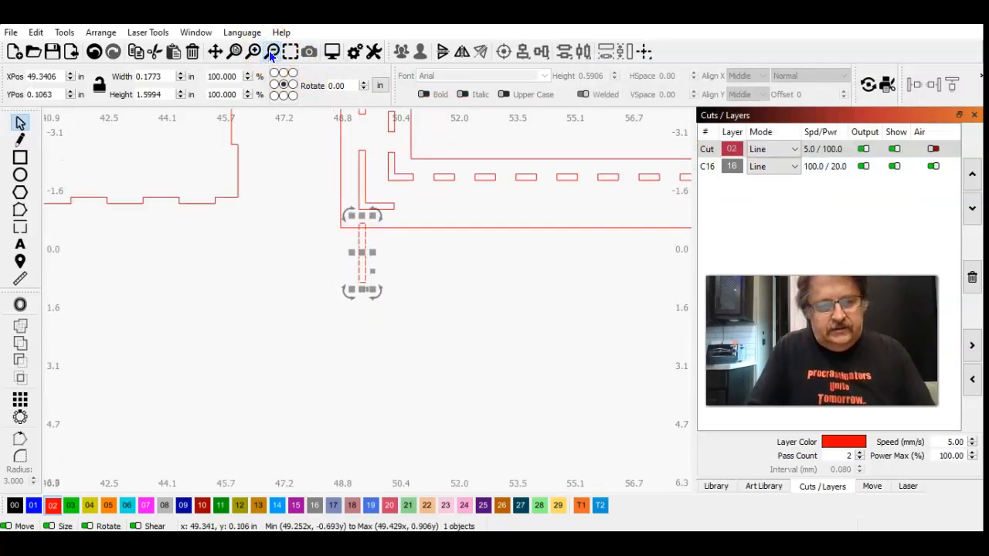
{"action": "key", "text": "Up"}
{"action": "key", "text": "Up"}
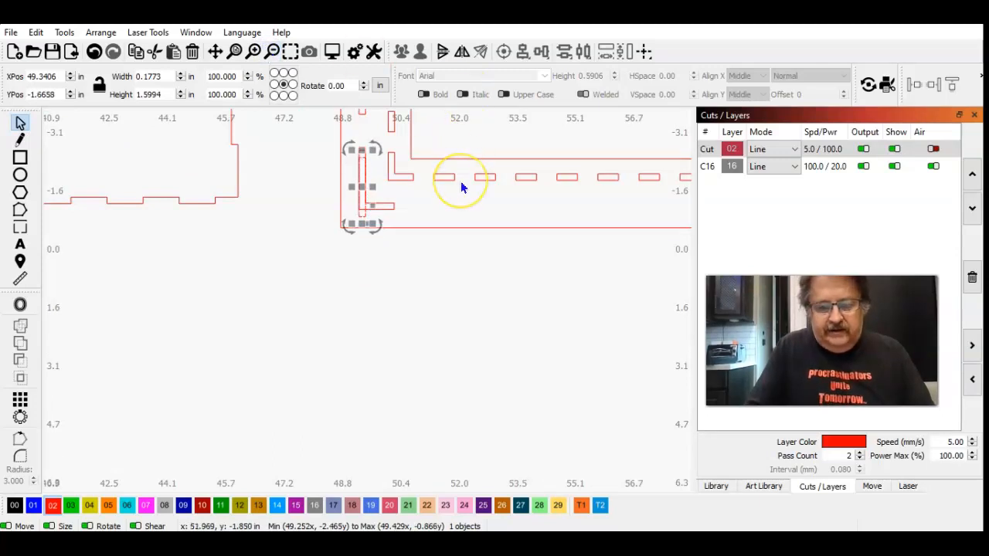
{"action": "key", "text": "Up"}
{"action": "left_click", "coordinate": [399, 290]}
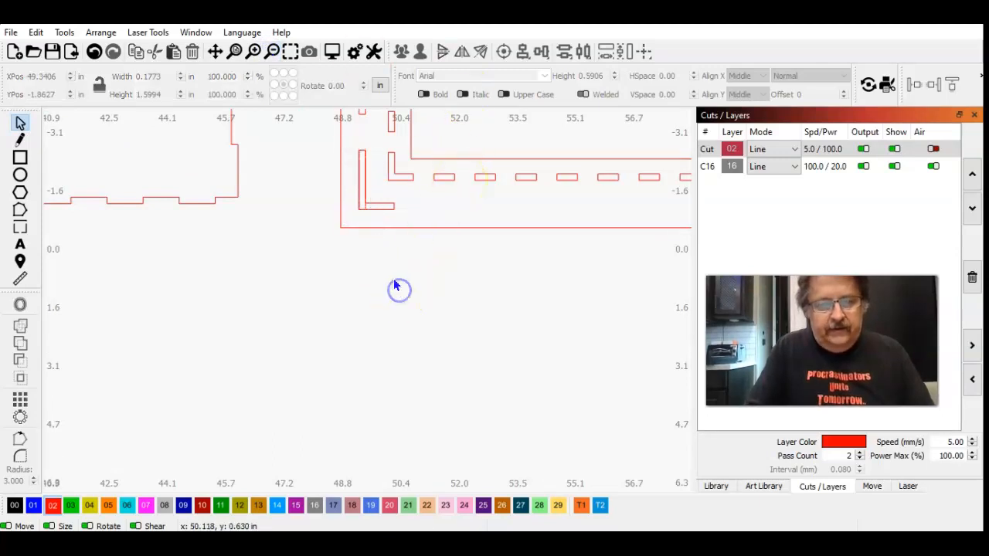
Step: Unlock and delete the panel's original lower-left outer L-shaped slot, keeping the straight slot in its place
{"action": "left_click", "coordinate": [386, 208]}
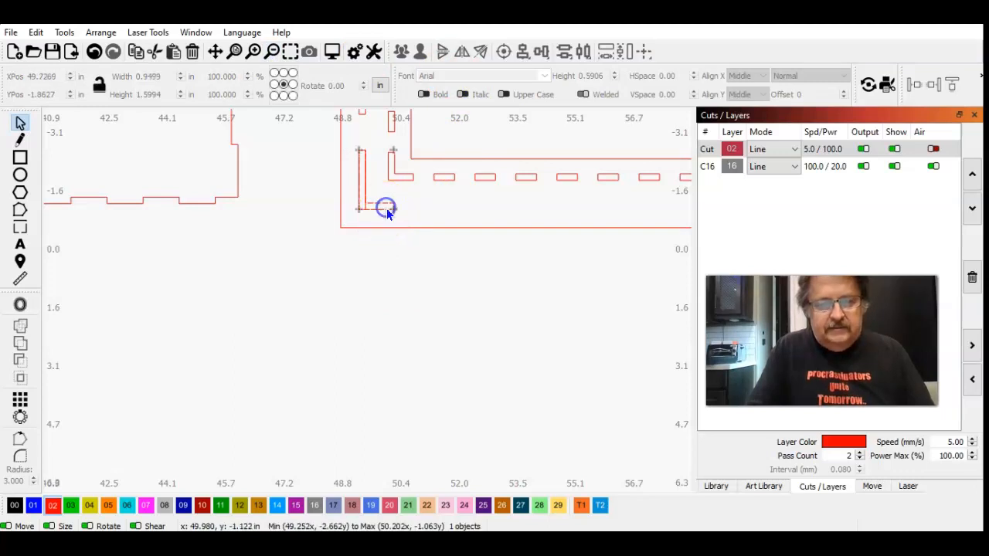
{"action": "left_click", "coordinate": [102, 33]}
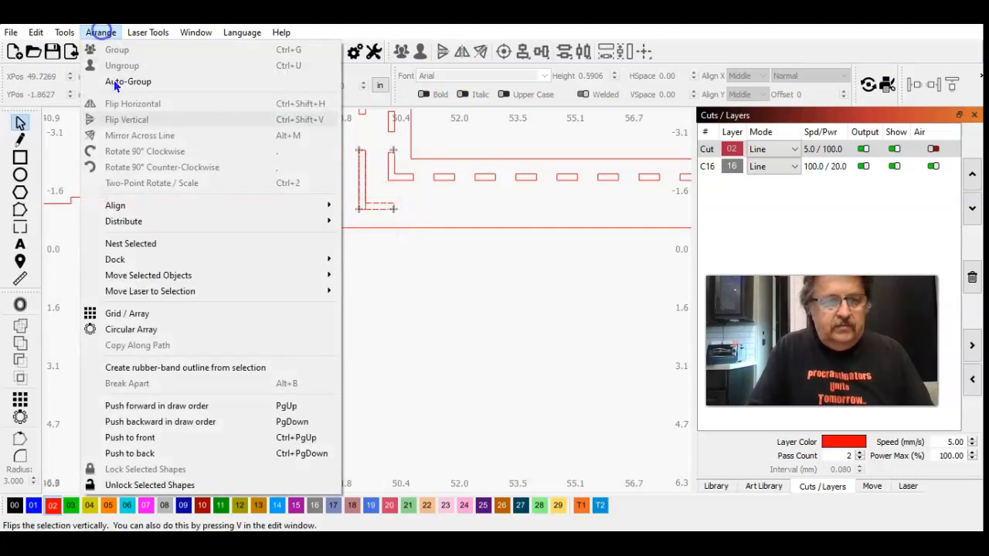
{"action": "left_click", "coordinate": [170, 486]}
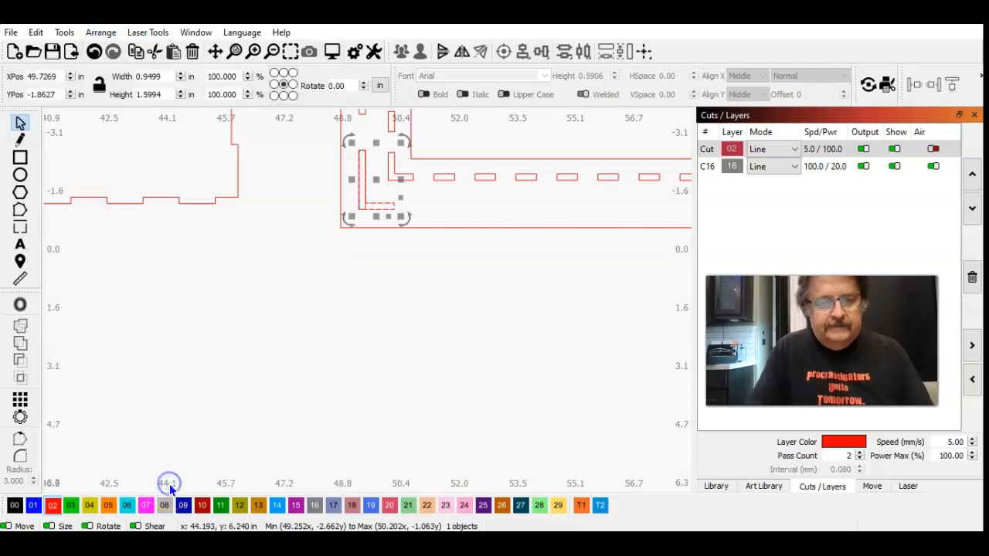
{"action": "left_click", "coordinate": [291, 370]}
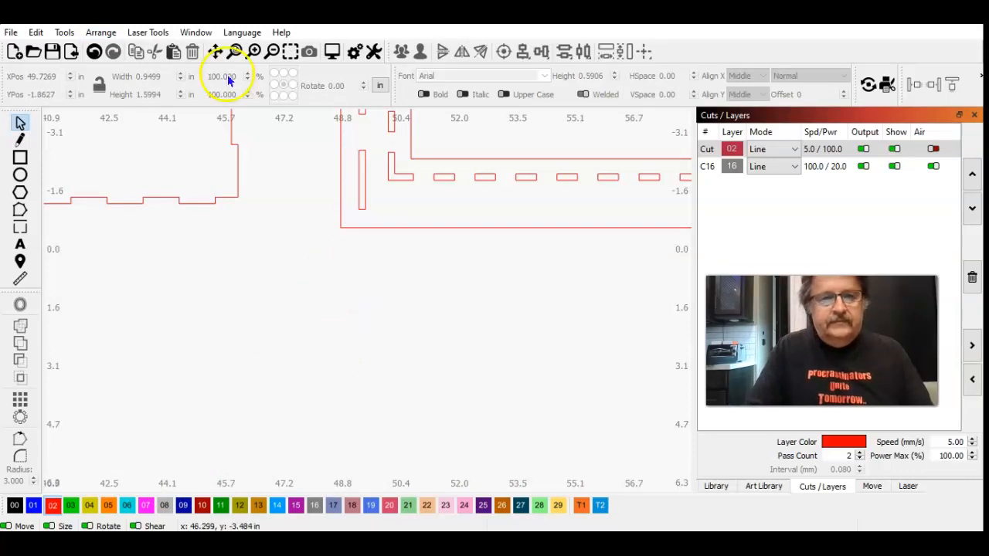
Step: Duplicate the two straight corner slots on the panel's left side and move the copies about 14.37 in right, over the right-hand outer L-shaped slots
{"action": "left_click", "coordinate": [271, 53]}
{"action": "left_click", "coordinate": [271, 52]}
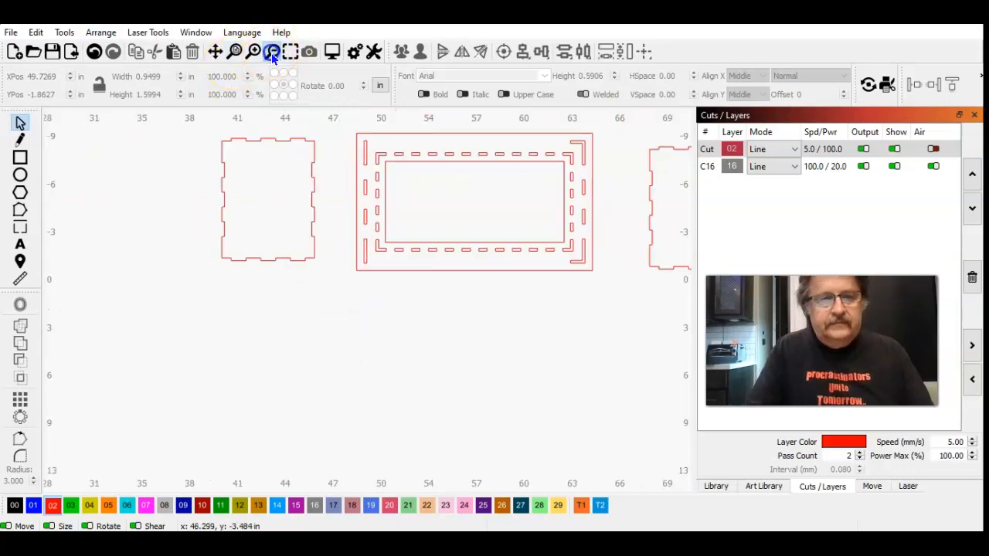
{"action": "left_click", "coordinate": [272, 53]}
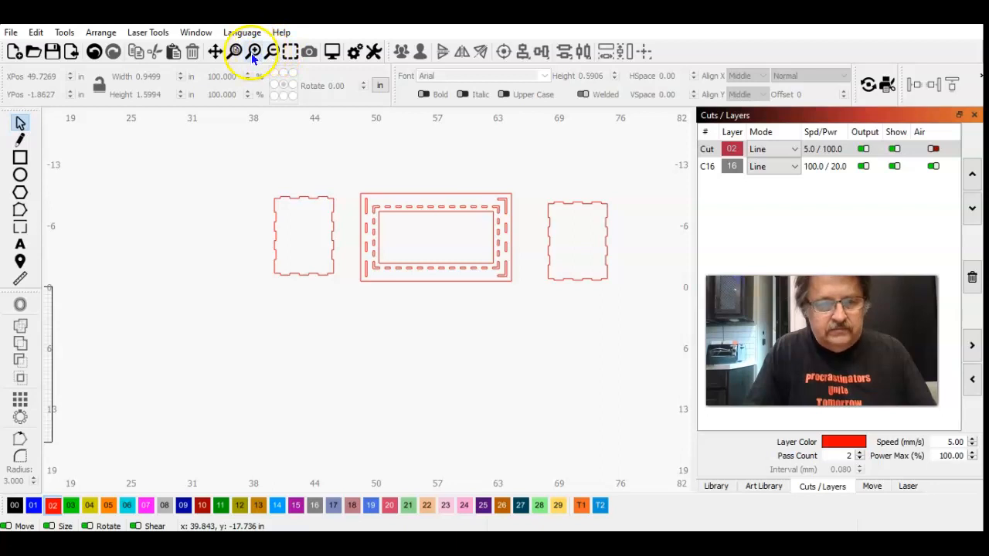
{"action": "left_click", "coordinate": [393, 193]}
{"action": "left_click", "coordinate": [288, 54]}
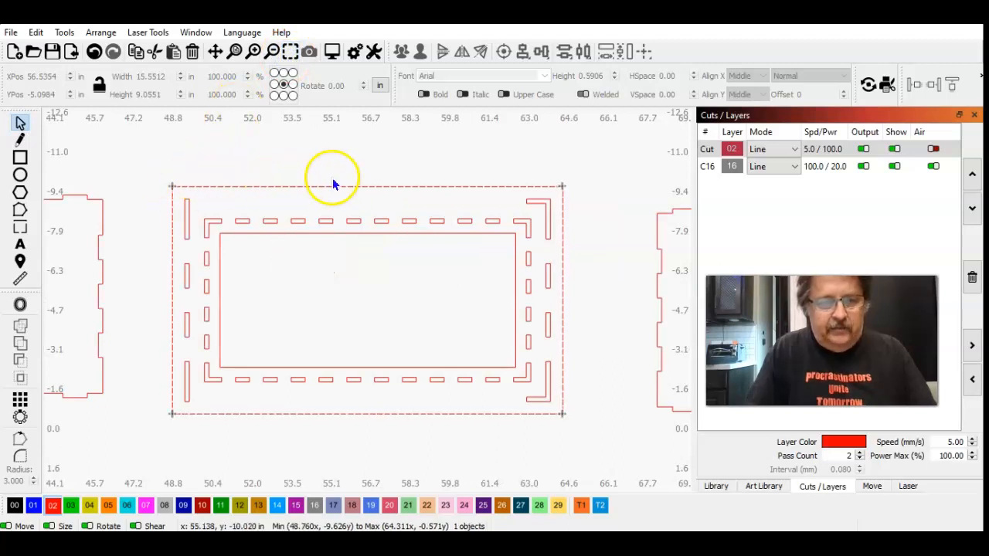
{"action": "left_click", "coordinate": [186, 158]}
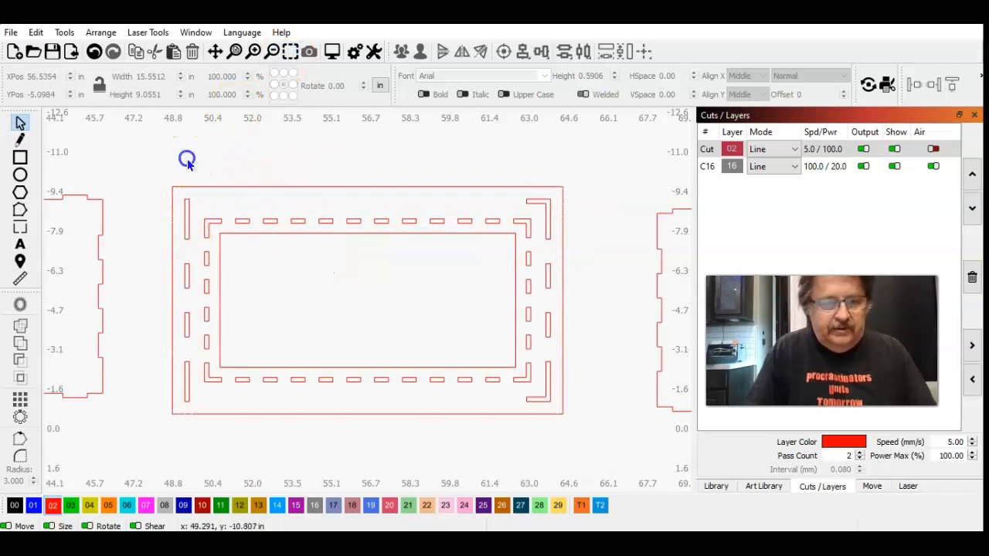
{"action": "left_click", "coordinate": [188, 233]}
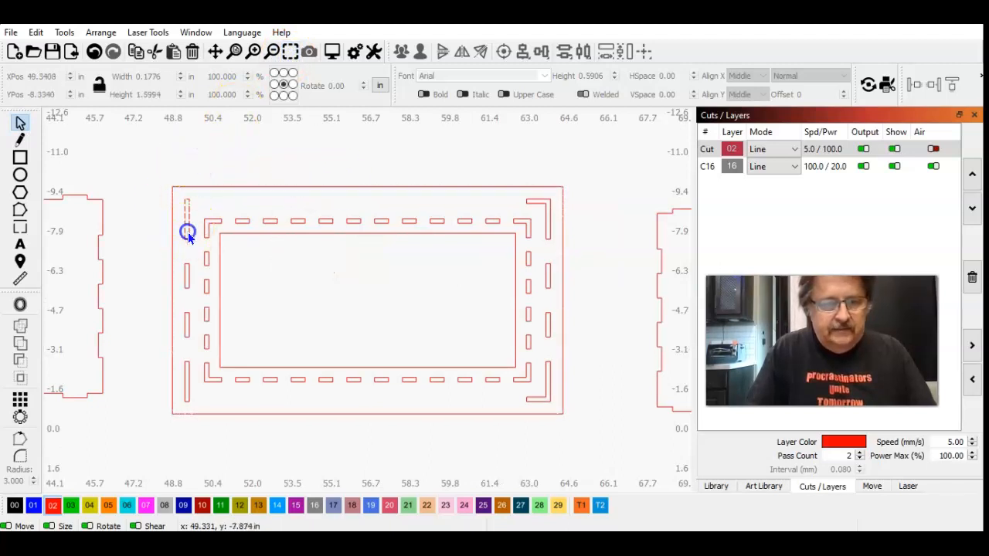
{"action": "left_click", "coordinate": [187, 394], "text": "shift"}
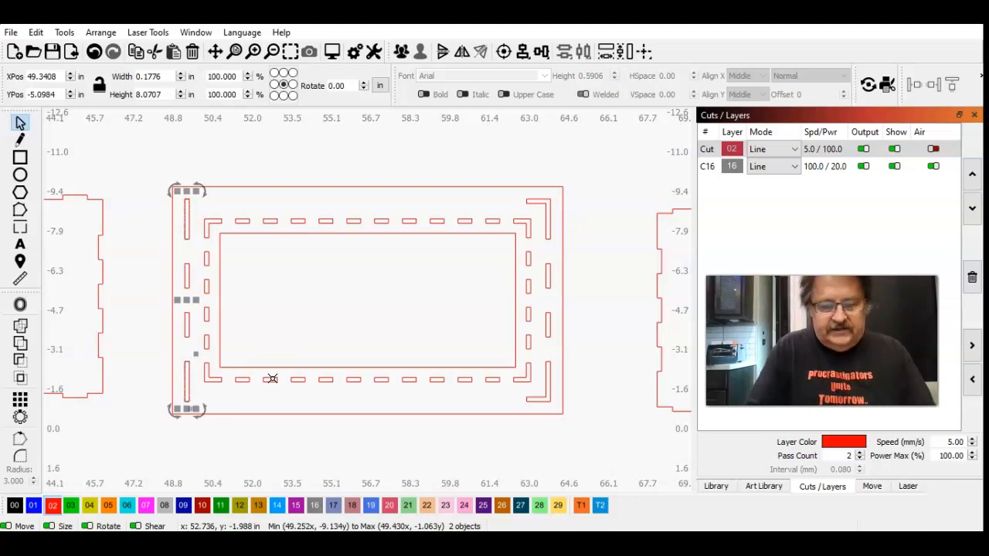
{"action": "left_click_drag", "start_coordinate": [195, 353], "coordinate": [556, 353]}
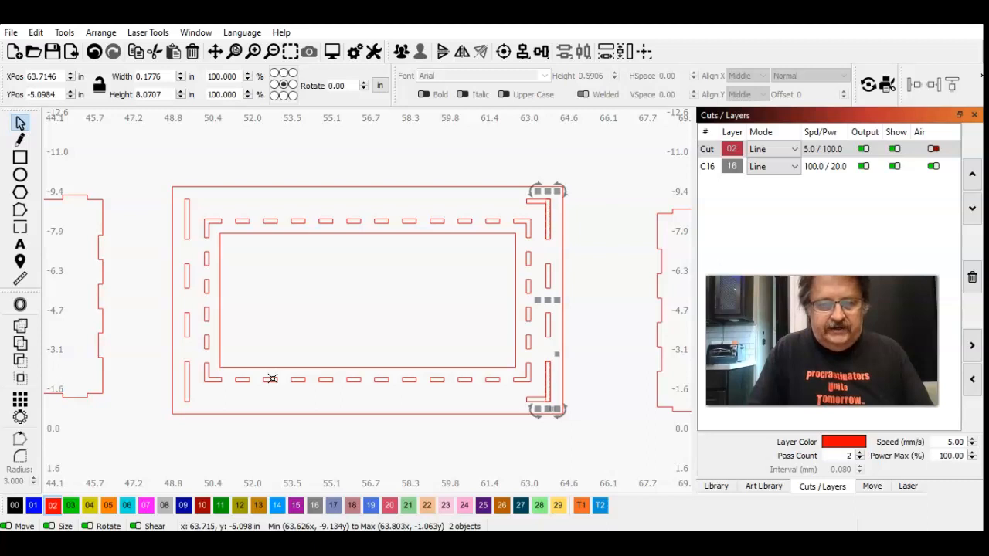
Step: Nudge the two copied slots right to X position 63.7312 in, aligning them with the vertical arms of the right-hand outer L-shaped slots
{"action": "left_click", "coordinate": [290, 52]}
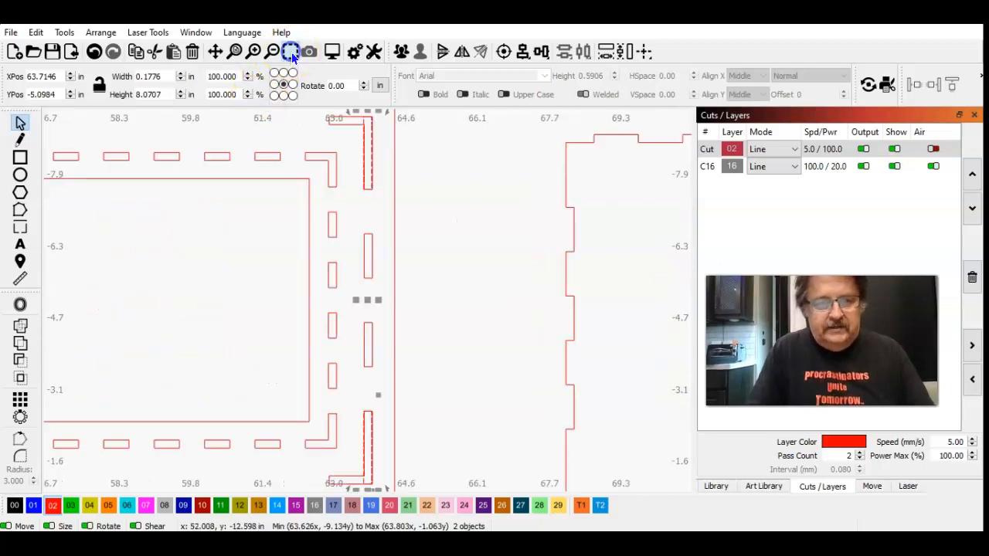
{"action": "left_click", "coordinate": [214, 51]}
{"action": "mouse_move", "coordinate": [327, 159]}
{"action": "left_mouse_down"}
{"action": "mouse_move", "coordinate": [452, 329]}
{"action": "mouse_move", "coordinate": [467, 379]}
{"action": "mouse_move", "coordinate": [523, 338]}
{"action": "left_mouse_up"}
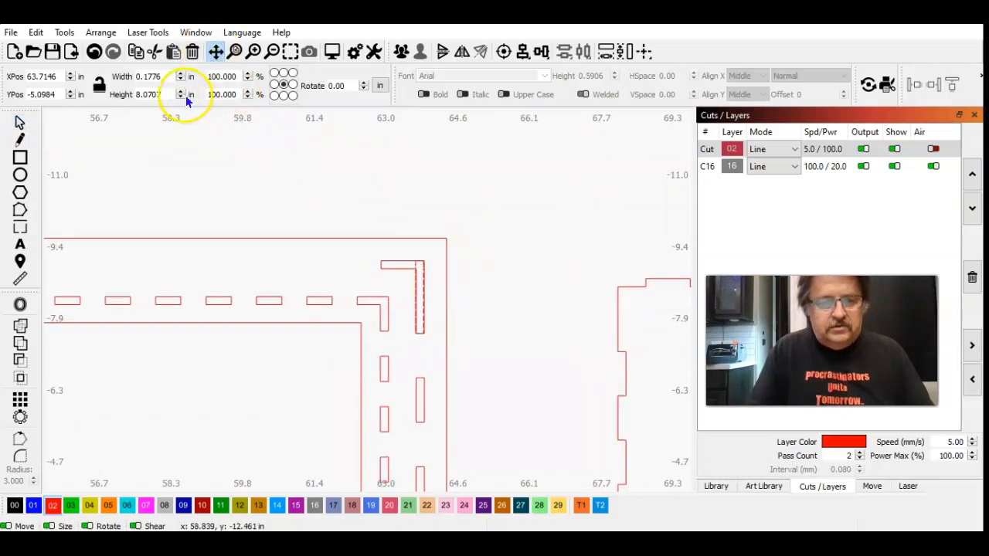
{"action": "left_click", "coordinate": [257, 51]}
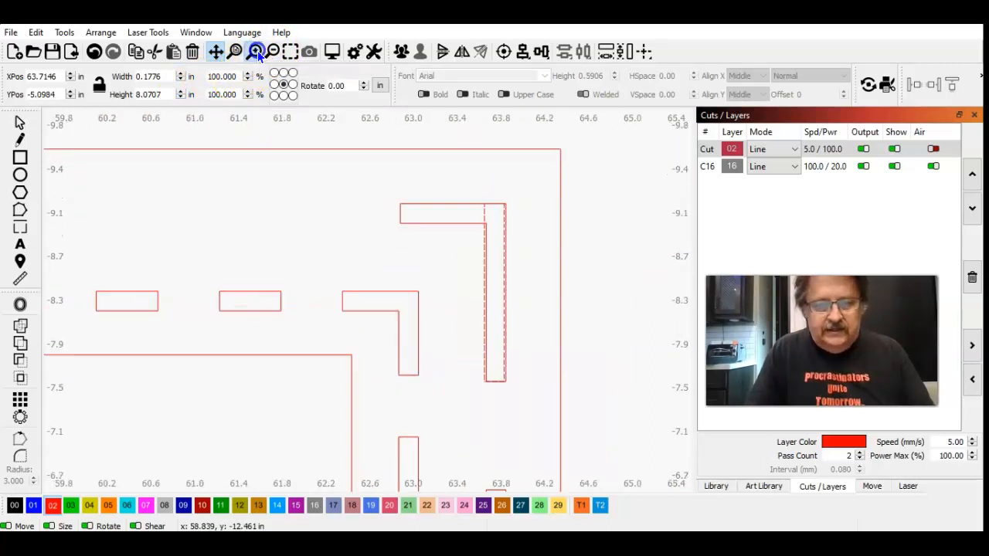
{"action": "left_click", "coordinate": [257, 51]}
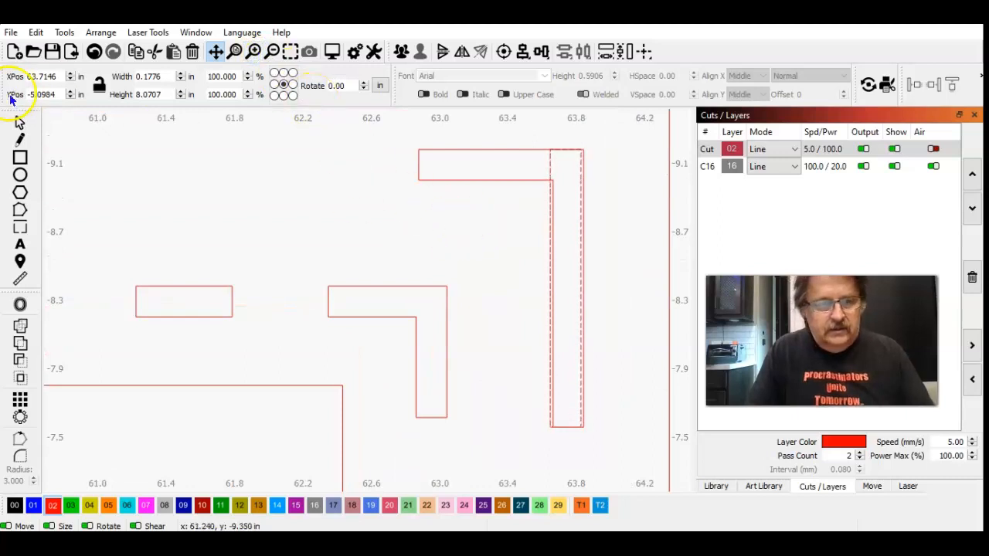
{"action": "left_click", "coordinate": [20, 122]}
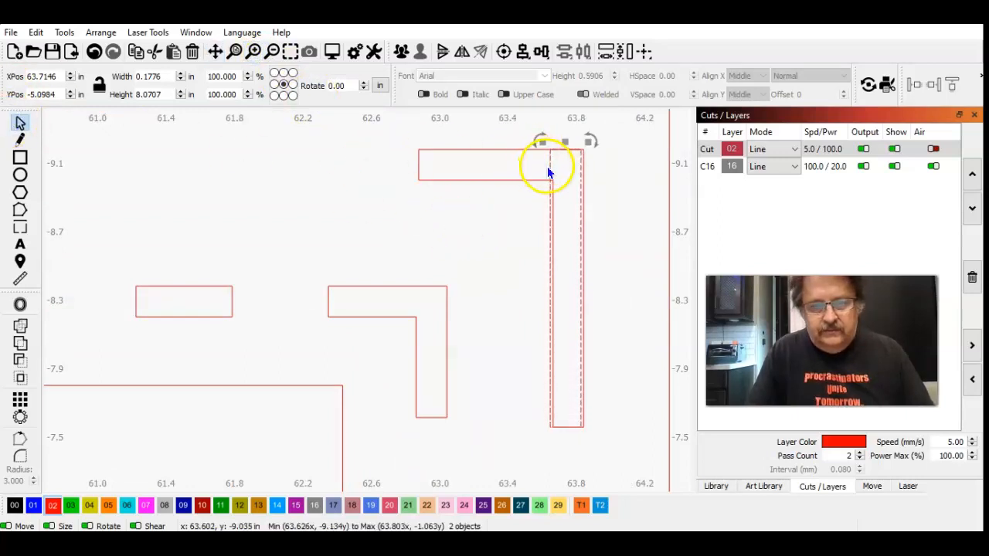
{"action": "key", "text": "ctrl+Right"}
{"action": "key", "text": "ctrl+Right"}
{"action": "key", "text": "ctrl+Right"}
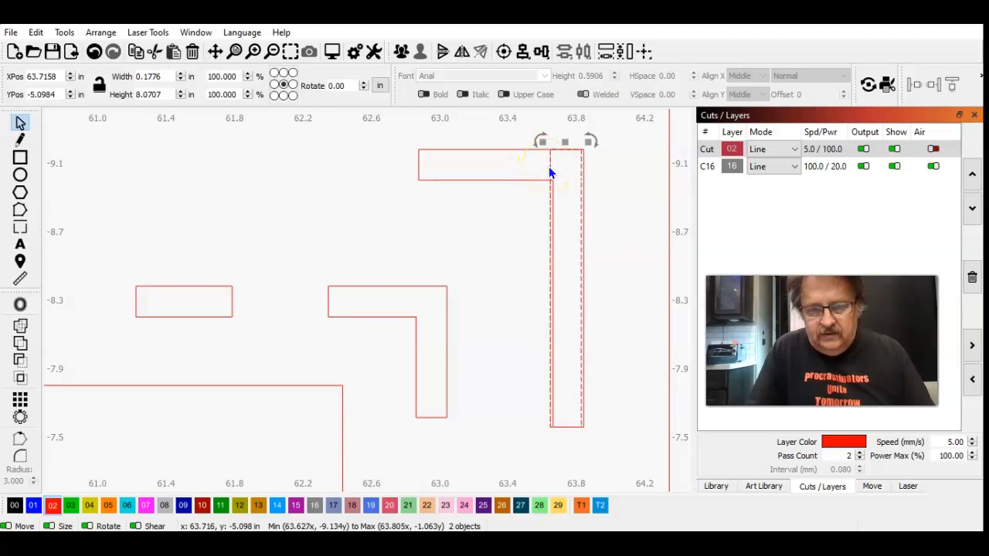
{"action": "key", "text": "ctrl+Right"}
{"action": "key", "text": "ctrl+Right"}
{"action": "key", "text": "ctrl+Right"}
{"action": "key", "text": "ctrl+Right"}
{"action": "key", "text": "ctrl+Right"}
{"action": "key", "text": "ctrl+Right"}
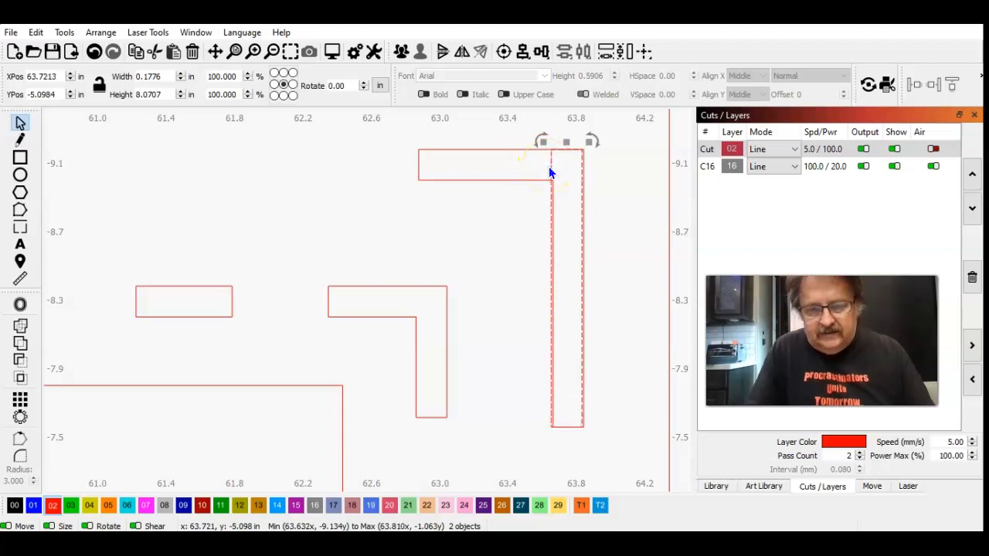
{"action": "key", "text": "ctrl+Right"}
{"action": "key", "text": "ctrl+Right"}
{"action": "key", "text": "ctrl+Right"}
{"action": "key", "text": "ctrl+Right"}
{"action": "key", "text": "ctrl+Right"}
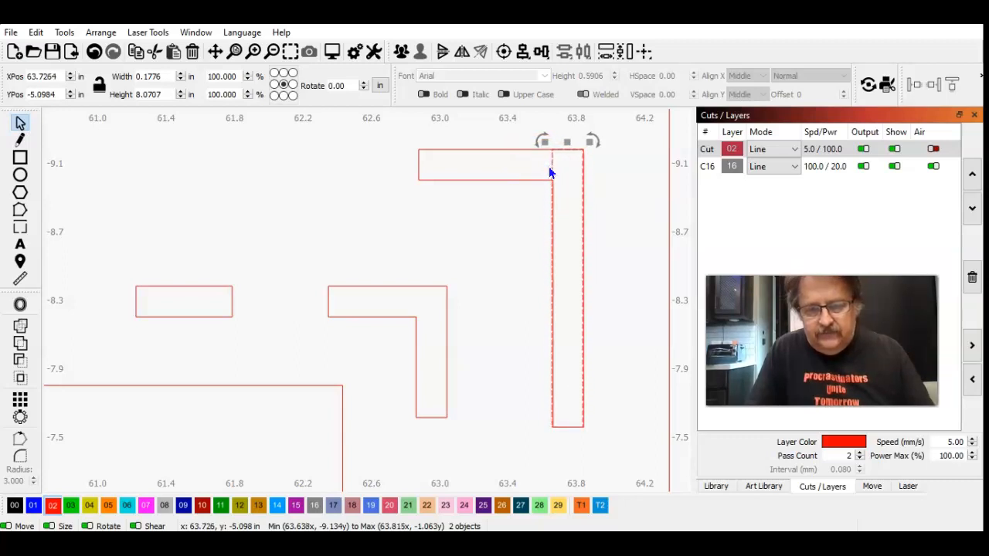
{"action": "key", "text": "ctrl+Right"}
{"action": "key", "text": "ctrl+Right"}
{"action": "key", "text": "ctrl+Right"}
{"action": "key", "text": "ctrl+Right"}
{"action": "key", "text": "ctrl+Right"}
{"action": "key", "text": "ctrl+Right"}
{"action": "key", "text": "ctrl+Left"}
{"action": "key", "text": "ctrl+Left"}
{"action": "key", "text": "ctrl+Left"}
{"action": "key", "text": "ctrl+Left"}
{"action": "key", "text": "ctrl+Left"}
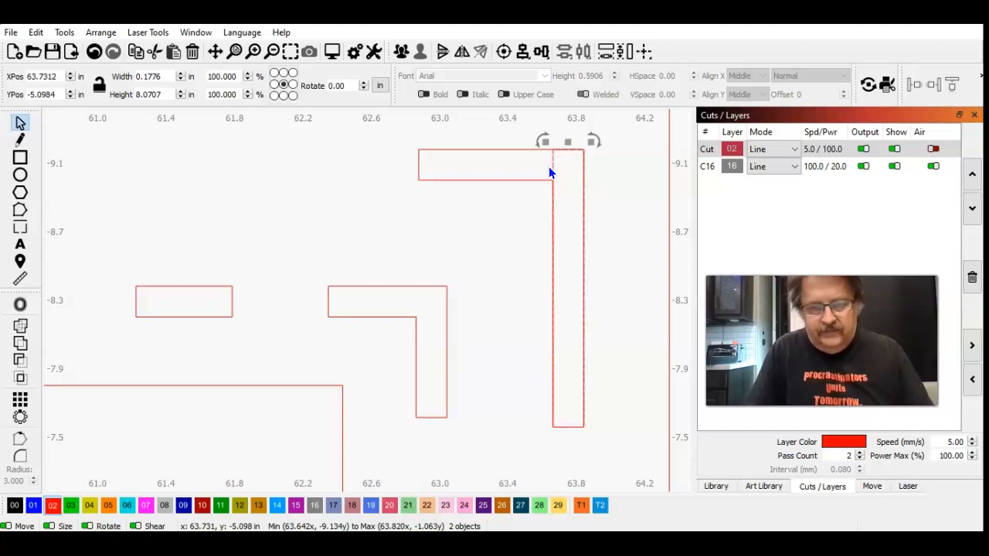
Step: Examine up close how the copied slots' edges line up with the vertical arms of the right-hand L-shaped slots
{"action": "left_click", "coordinate": [254, 52]}
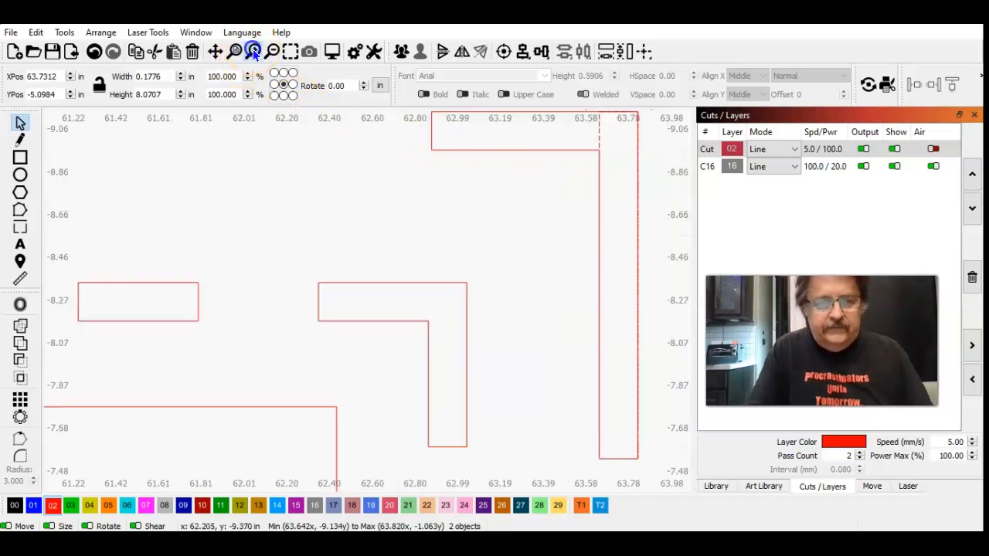
{"action": "left_click", "coordinate": [254, 52]}
{"action": "left_click", "coordinate": [216, 52]}
{"action": "left_click_drag", "start_coordinate": [427, 210], "coordinate": [58, 209]}
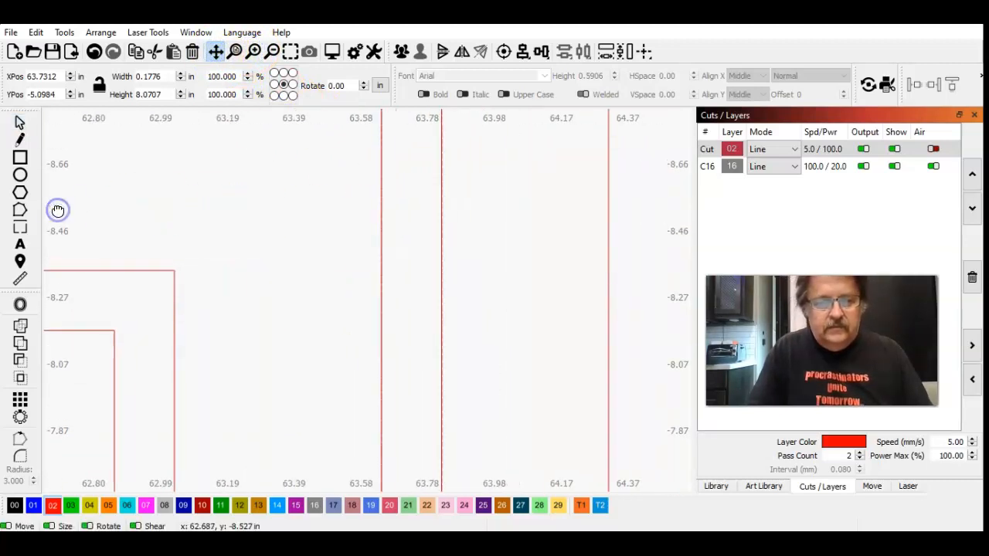
{"action": "left_click", "coordinate": [20, 124]}
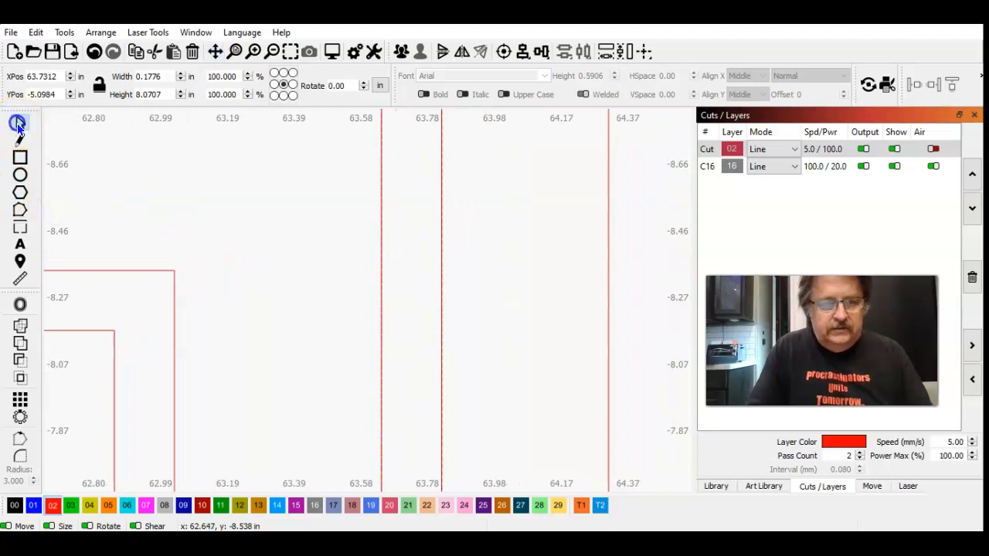
{"action": "left_click", "coordinate": [140, 179]}
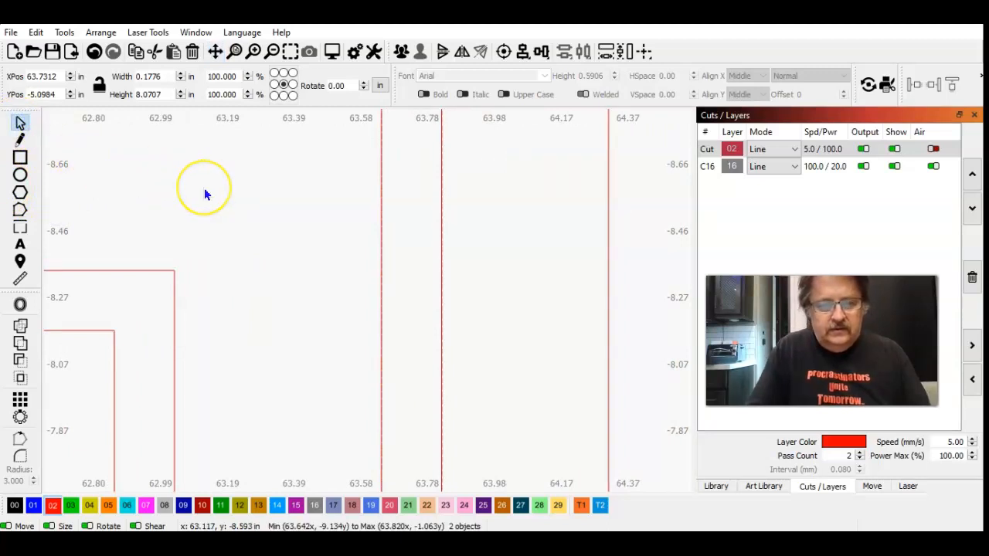
Step: Unlock and delete the panel's upper-right outer L-shaped slot, keeping the straight slot in its place
{"action": "left_click", "coordinate": [274, 52]}
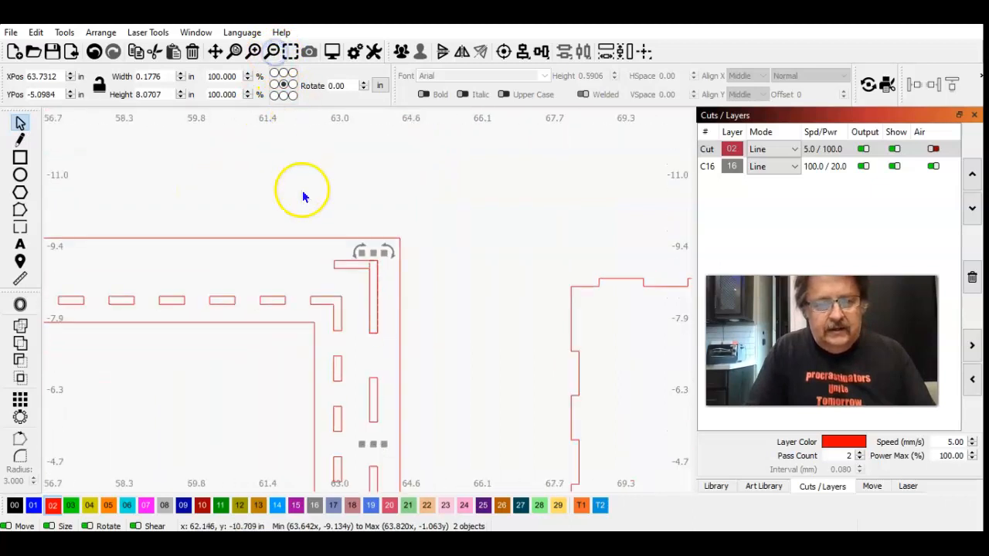
{"action": "left_click", "coordinate": [300, 189]}
{"action": "left_click", "coordinate": [343, 260]}
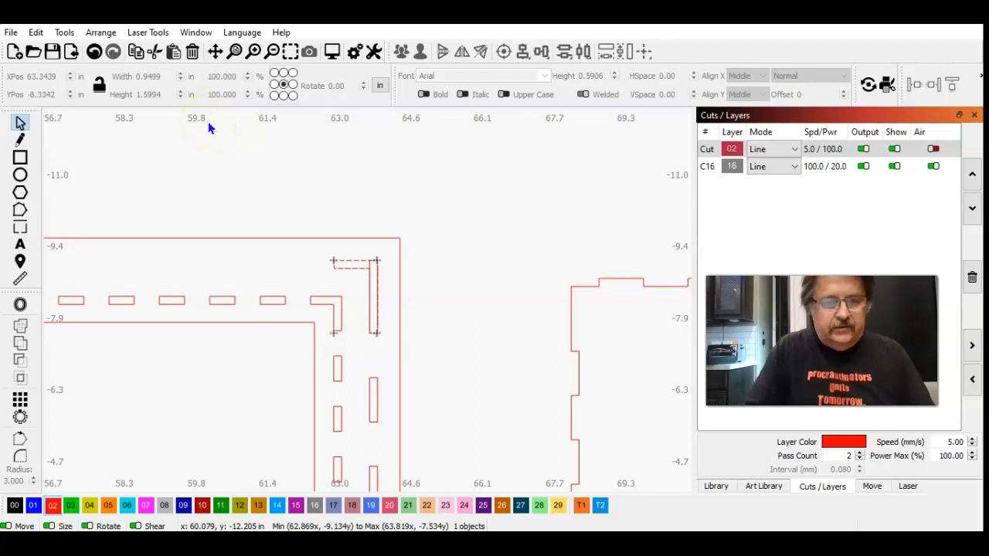
{"action": "left_click", "coordinate": [100, 32]}
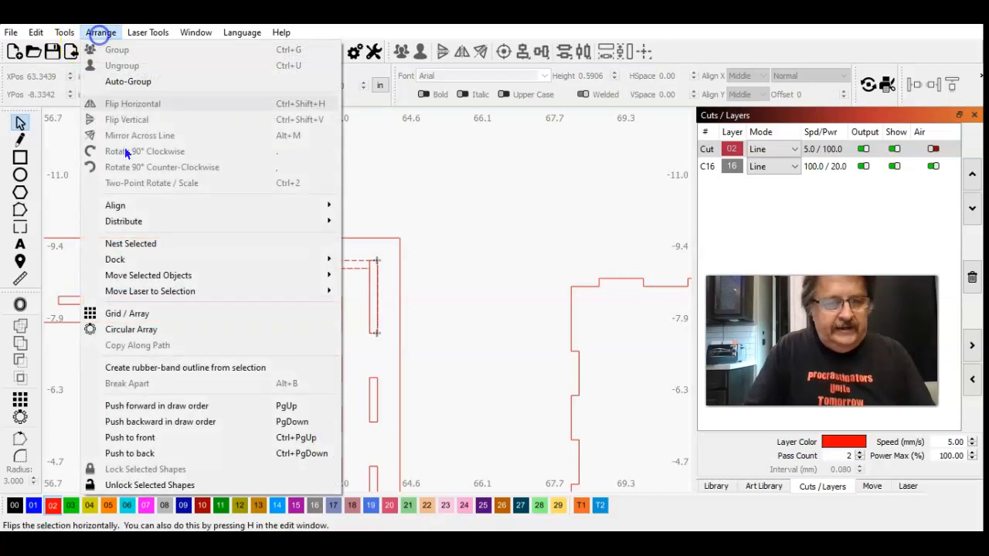
{"action": "left_click", "coordinate": [175, 485]}
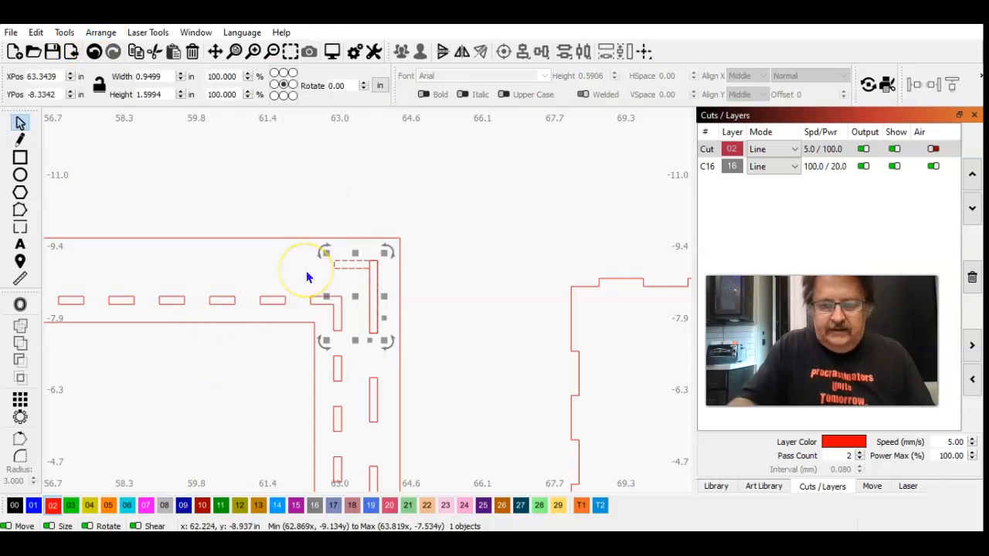
{"action": "key", "text": "Delete"}
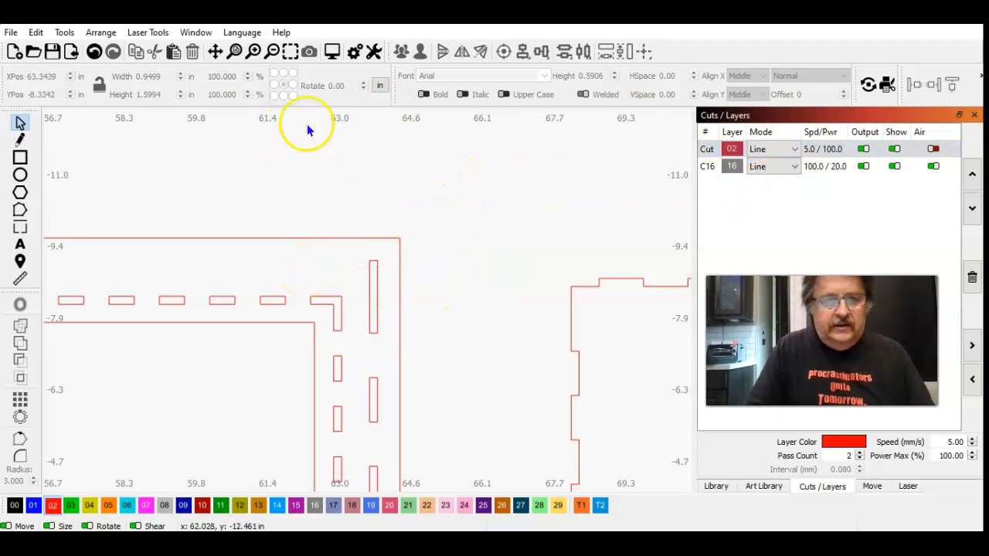
Step: Unlock and delete the panel's lower-right outer L-shaped slot, leaving the straight slot there
{"action": "left_click", "coordinate": [216, 51]}
{"action": "left_click_drag", "start_coordinate": [457, 309], "coordinate": [486, 194]}
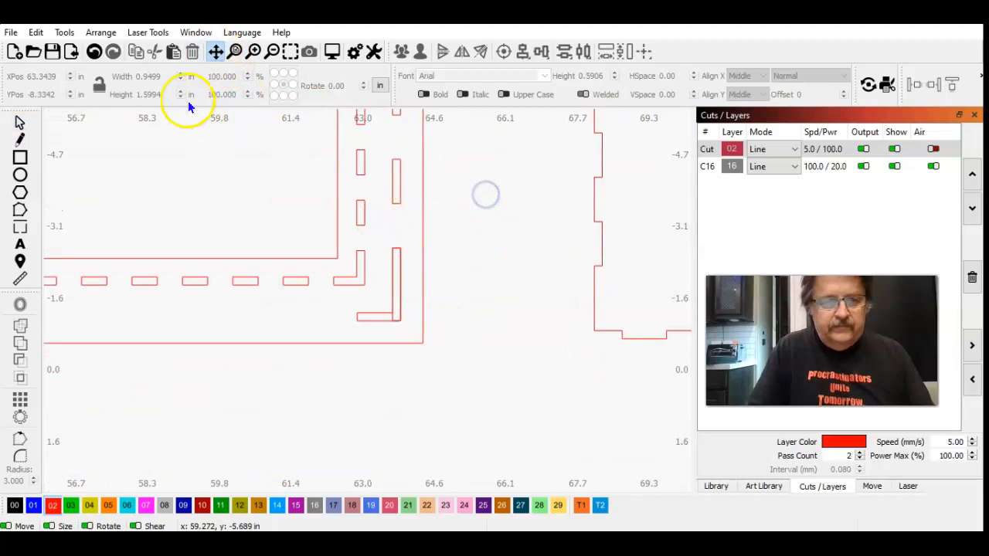
{"action": "left_click", "coordinate": [20, 124]}
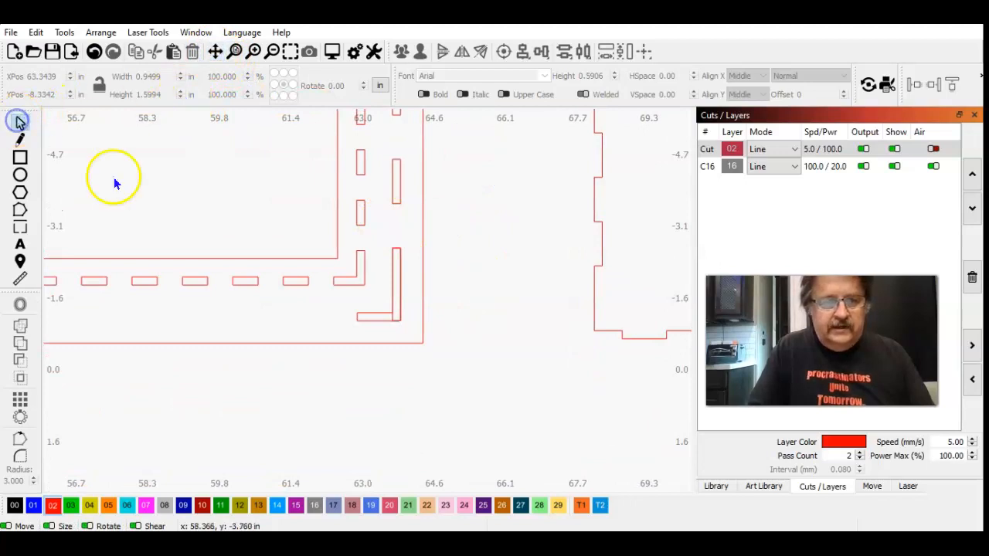
{"action": "left_click", "coordinate": [363, 320]}
{"action": "left_click", "coordinate": [101, 32]}
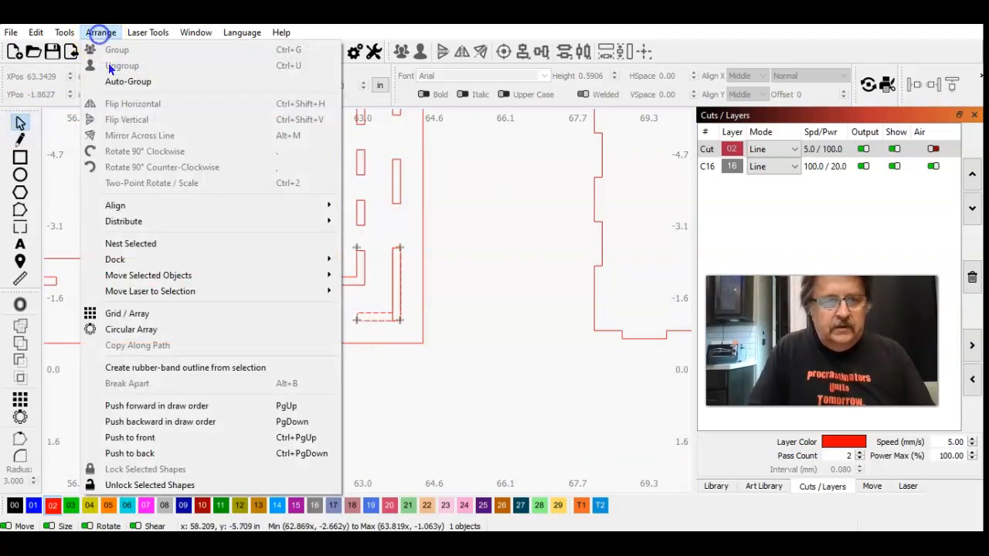
{"action": "left_click", "coordinate": [159, 484]}
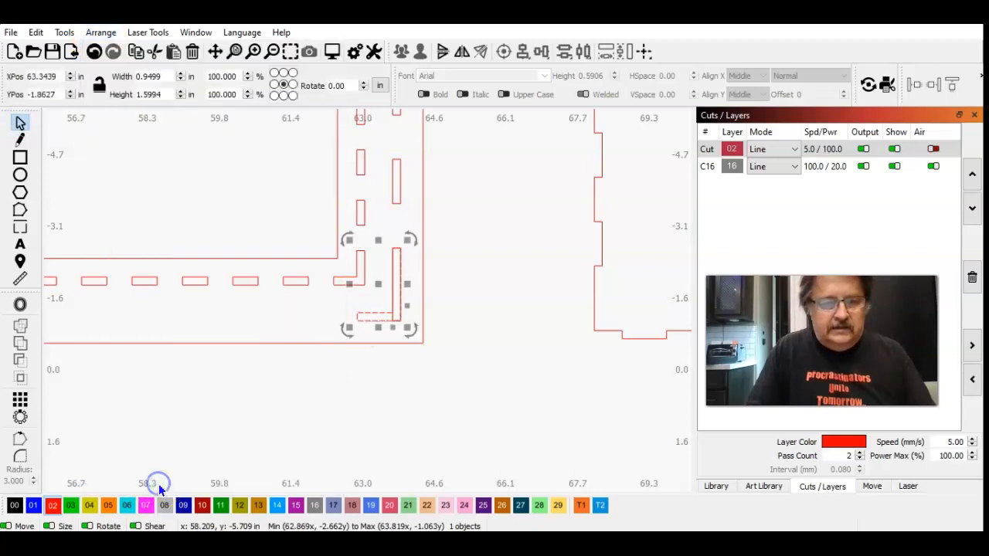
{"action": "left_click", "coordinate": [336, 405]}
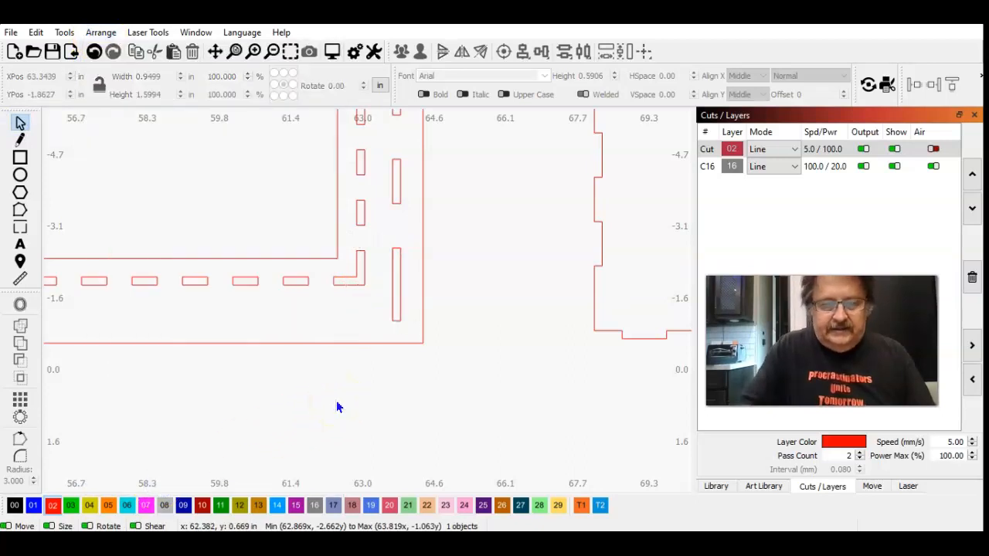
Step: Select the entire slotted stand panel with all its slots and unlock its shapes
{"action": "left_click", "coordinate": [272, 53]}
{"action": "left_click", "coordinate": [272, 52]}
{"action": "left_click", "coordinate": [287, 346]}
{"action": "left_click_drag", "start_coordinate": [391, 346], "coordinate": [220, 195]}
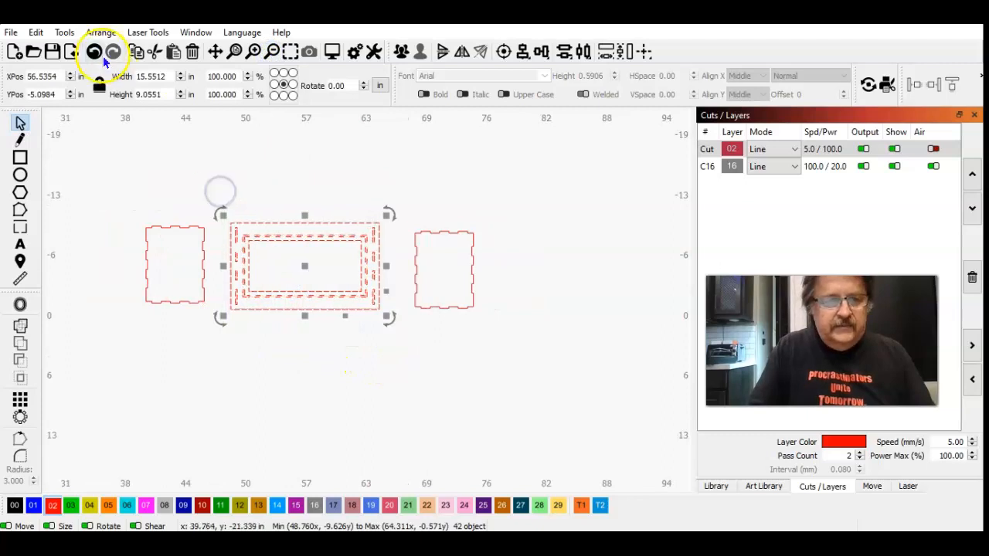
{"action": "left_click", "coordinate": [100, 33]}
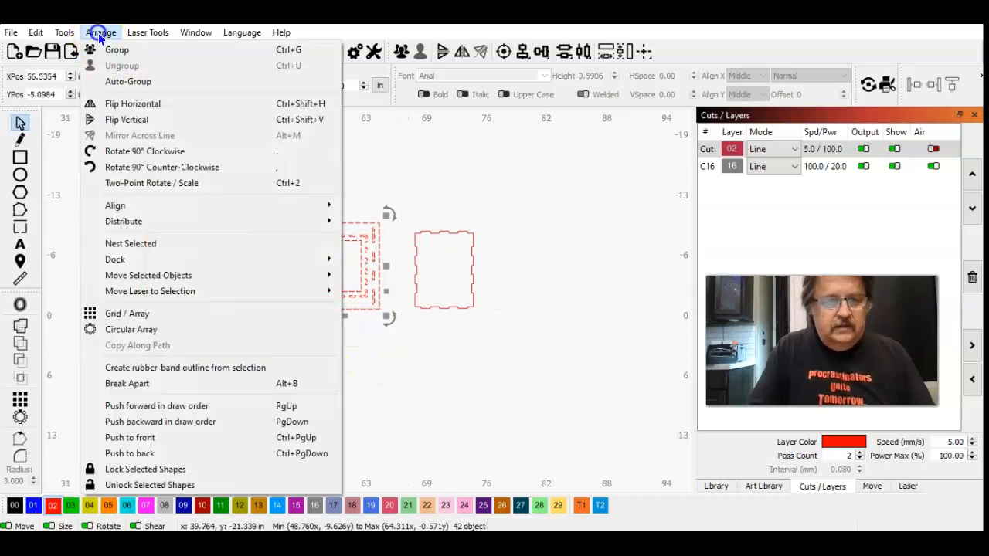
{"action": "left_click", "coordinate": [165, 470]}
Step: Group the slotted panel's outline, inner opening and all slots into one object
{"action": "left_click_drag", "start_coordinate": [362, 322], "coordinate": [225, 176]}
{"action": "left_click", "coordinate": [401, 51]}
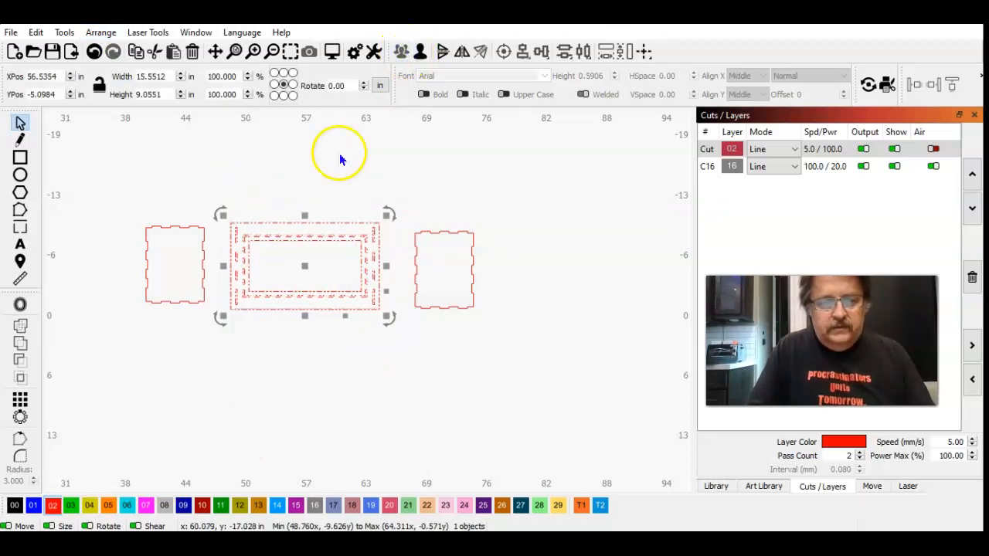
{"action": "left_click", "coordinate": [300, 162]}
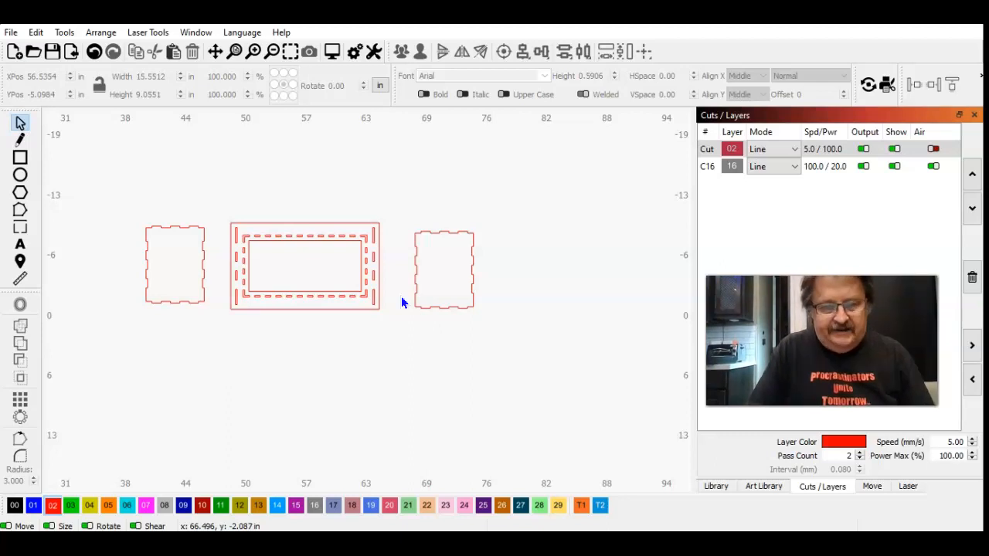
Step: Select the grouped panel and start the Radius tool with a corner radius of 0.25
{"action": "left_click", "coordinate": [363, 312]}
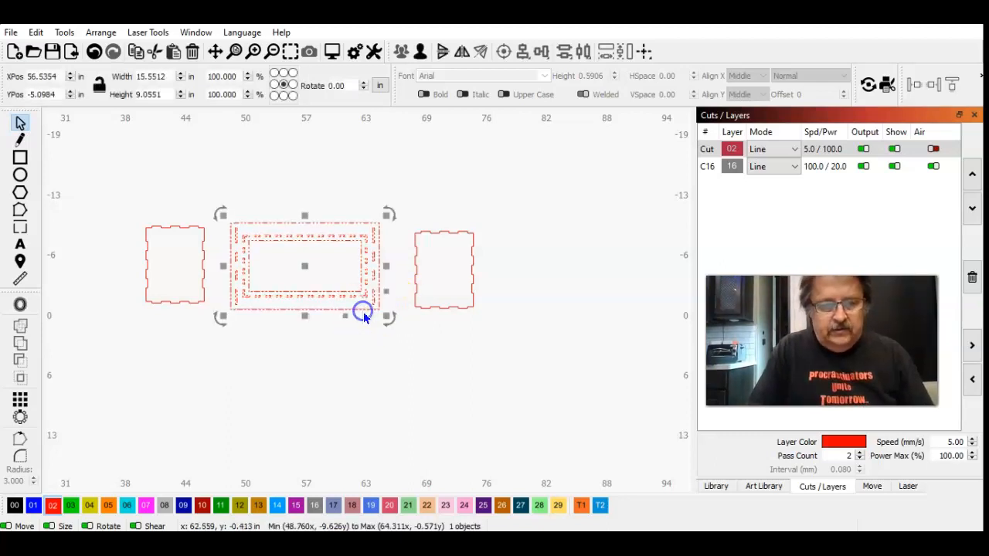
{"action": "left_click", "coordinate": [253, 52]}
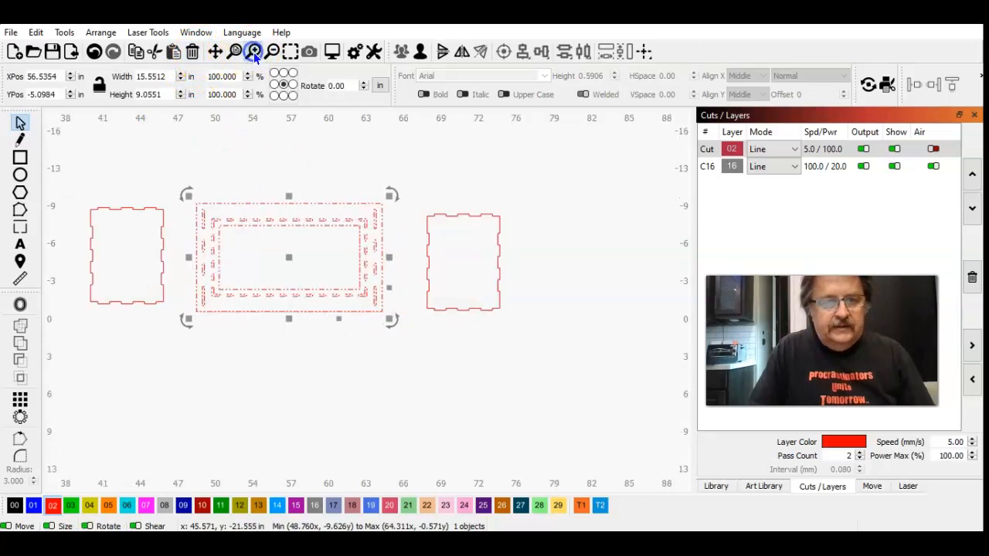
{"action": "left_click", "coordinate": [294, 52]}
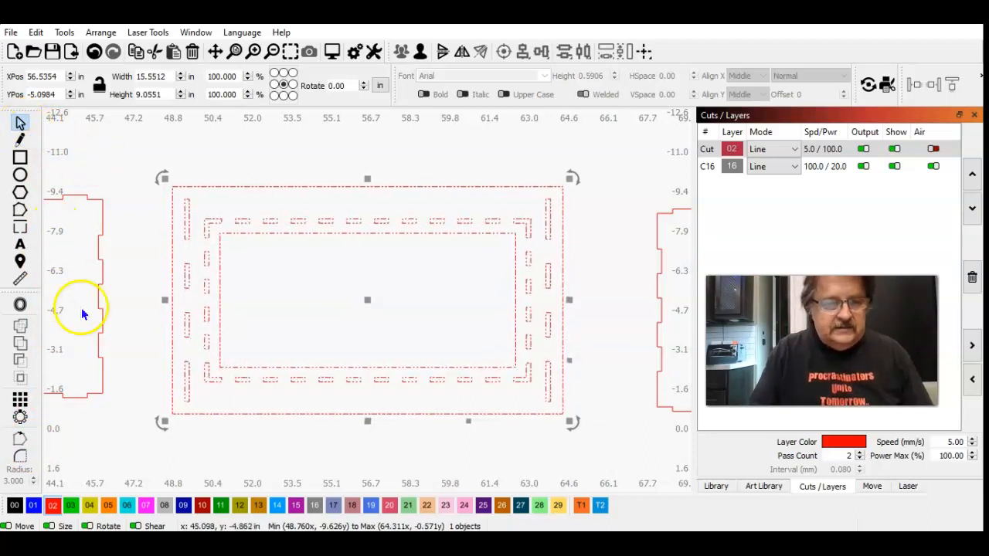
{"action": "left_click", "coordinate": [24, 457]}
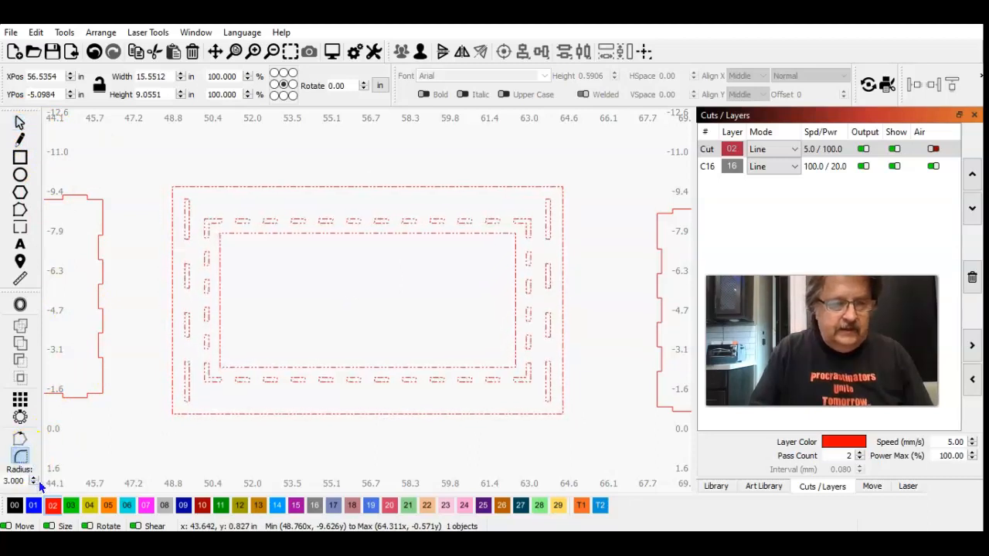
{"action": "left_click", "coordinate": [22, 480]}
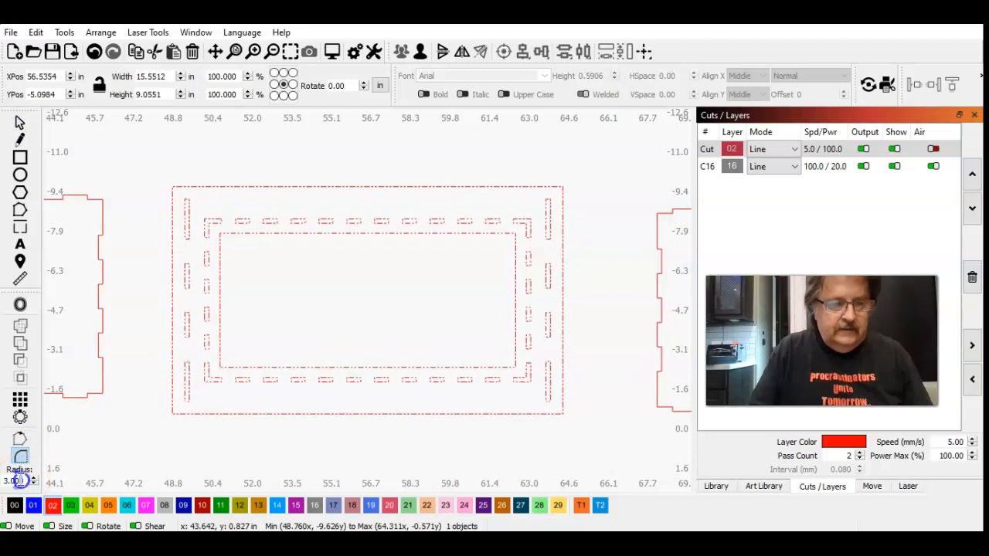
{"action": "left_click_drag", "start_coordinate": [21, 480], "coordinate": [2, 478]}
{"action": "type", "text": "0"}
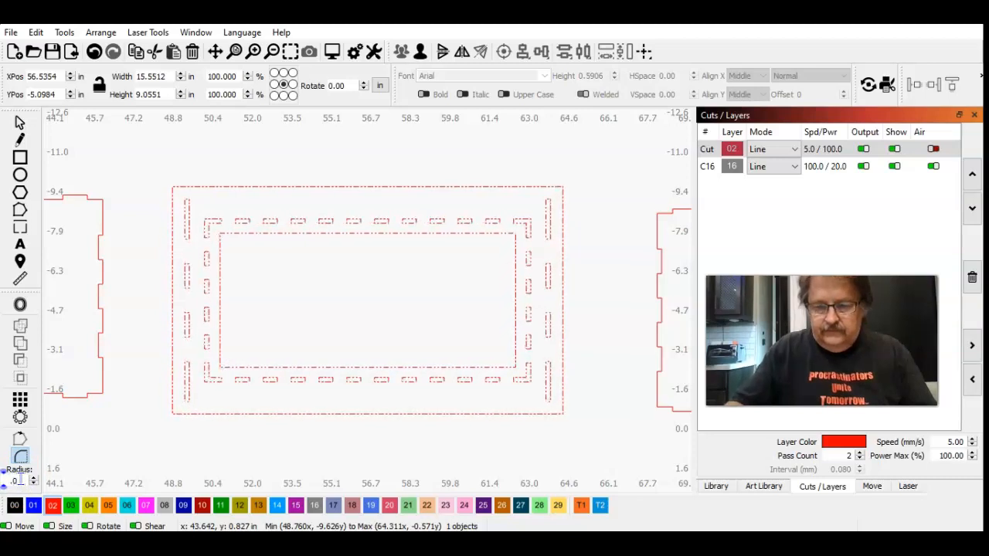
{"action": "type", "text": ".25"}
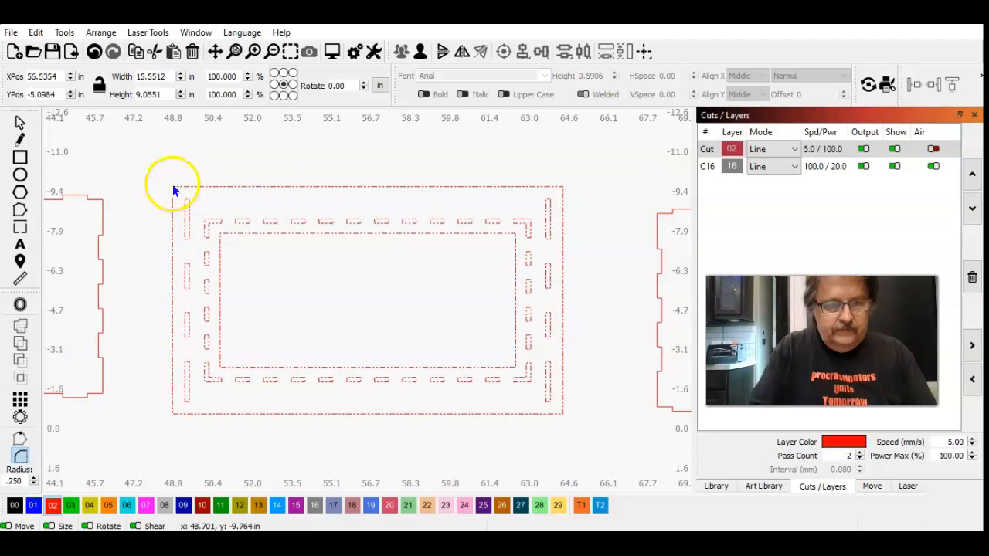
{"action": "left_click", "coordinate": [20, 122]}
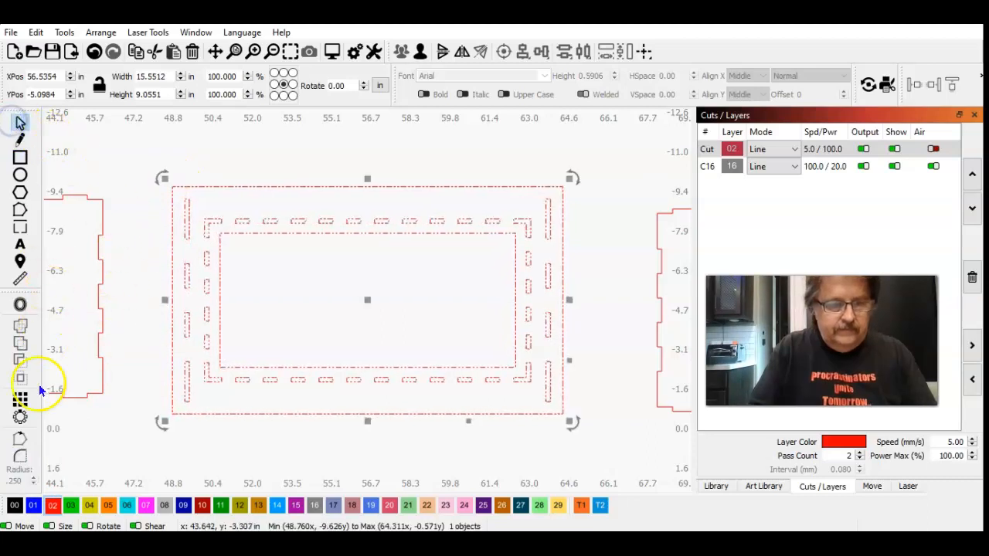
{"action": "left_click", "coordinate": [20, 455]}
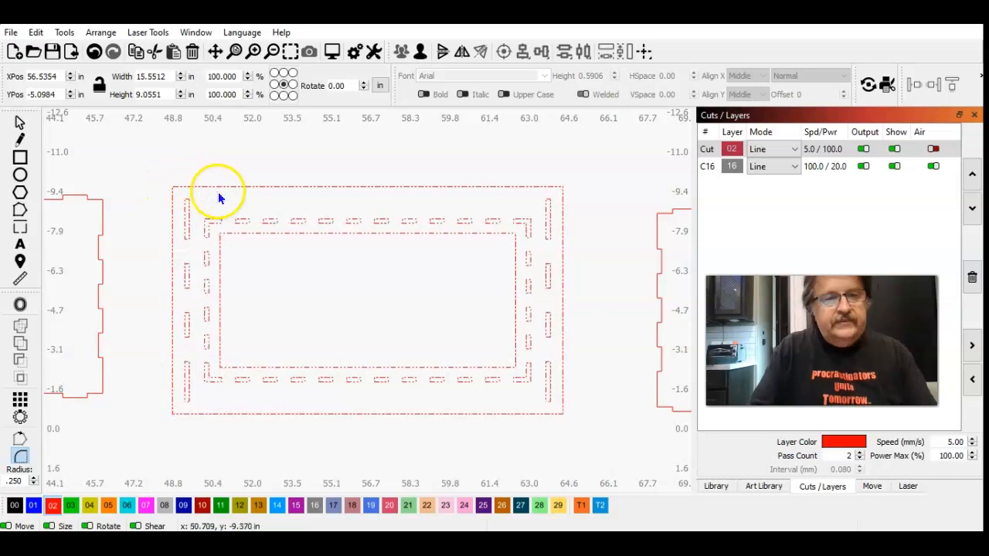
{"action": "left_click", "coordinate": [67, 34]}
{"action": "mouse_move", "coordinate": [100, 33]}
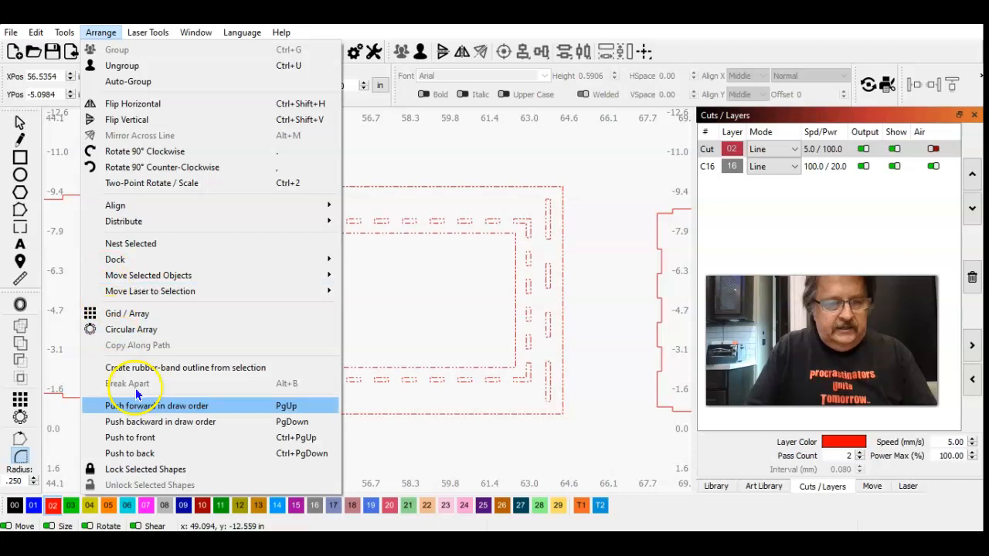
{"action": "left_click", "coordinate": [343, 322]}
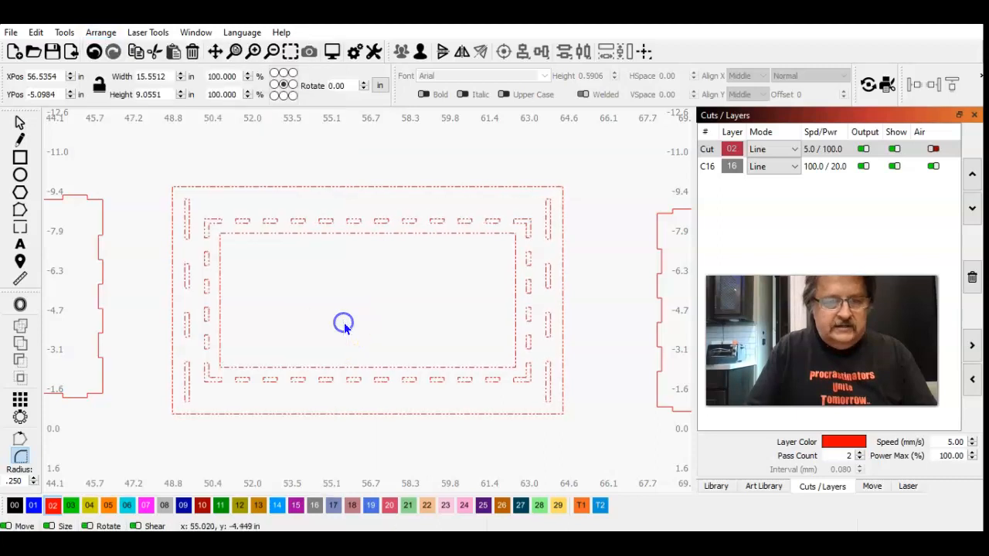
{"action": "left_click", "coordinate": [19, 121]}
{"action": "left_click", "coordinate": [100, 32]}
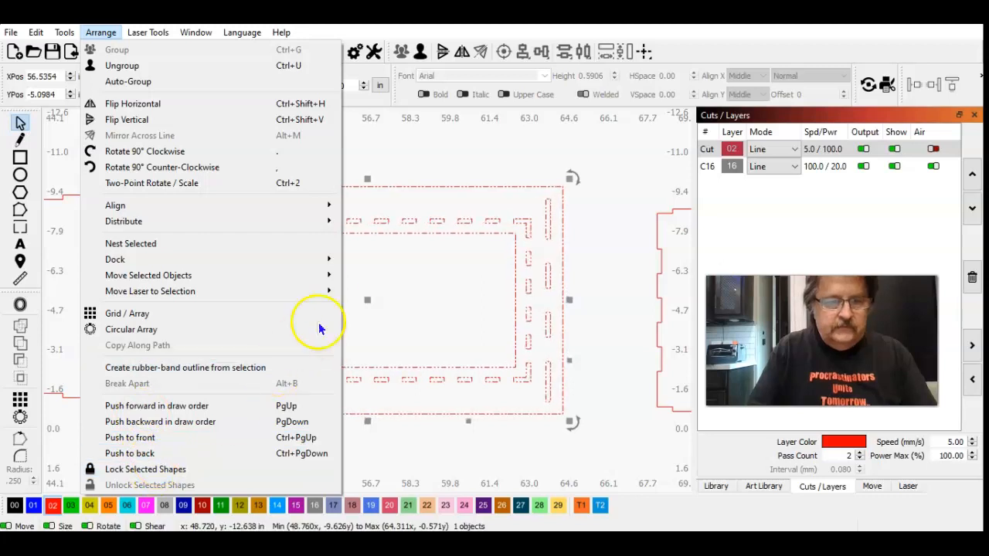
{"action": "left_click", "coordinate": [430, 284]}
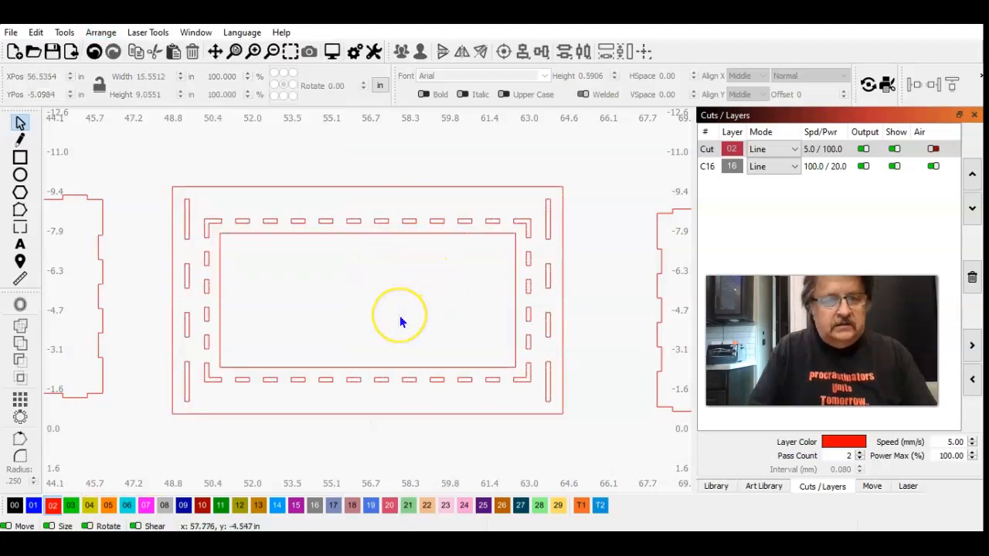
Step: Ungroup the slotted panel so its outer outline can be edited separately
{"action": "left_click", "coordinate": [263, 190]}
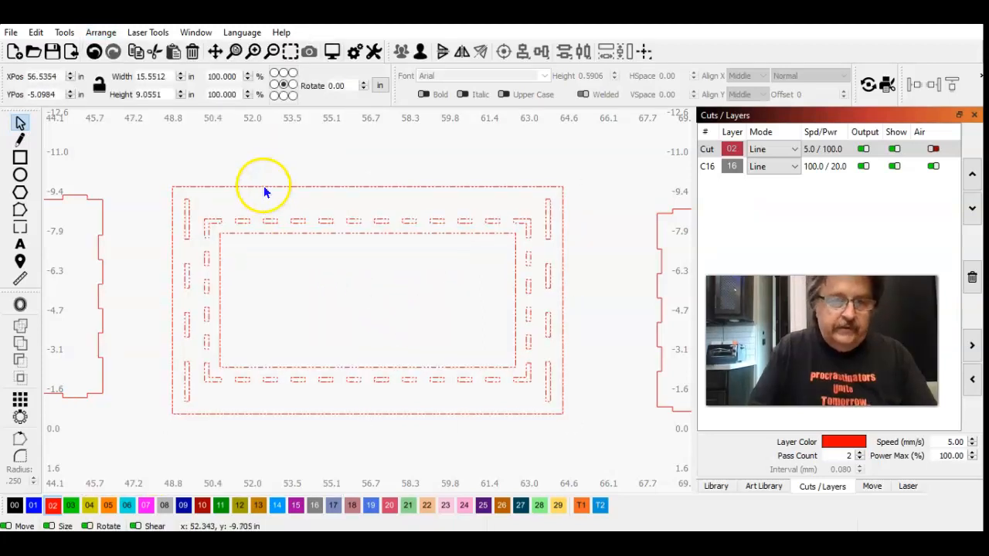
{"action": "left_click", "coordinate": [420, 51]}
{"action": "left_click", "coordinate": [358, 142]}
{"action": "left_click", "coordinate": [60, 156]}
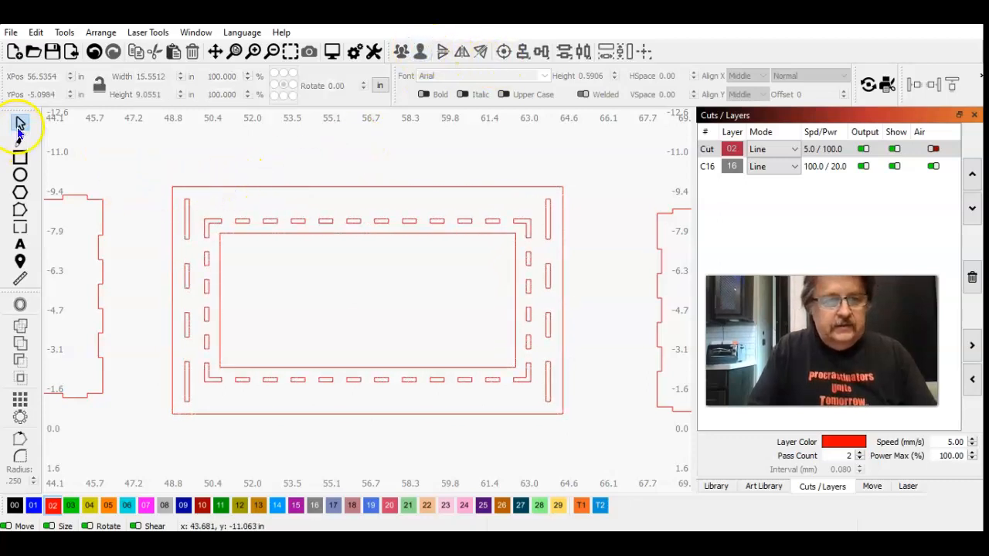
Step: Round the upper-left corner of the panel's outer outline using the Radius tool at 0.25
{"action": "left_click", "coordinate": [194, 188]}
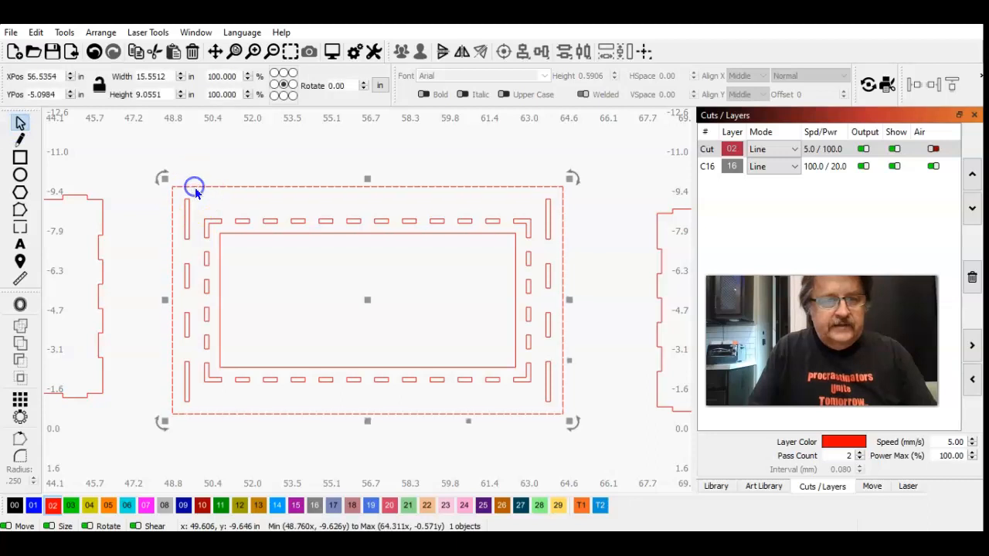
{"action": "left_click", "coordinate": [20, 456]}
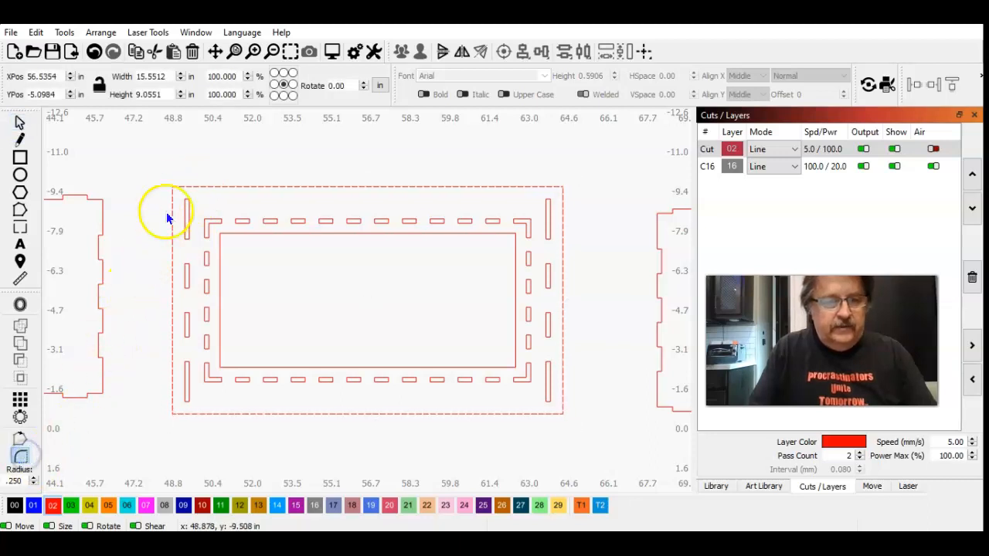
{"action": "left_click", "coordinate": [173, 189]}
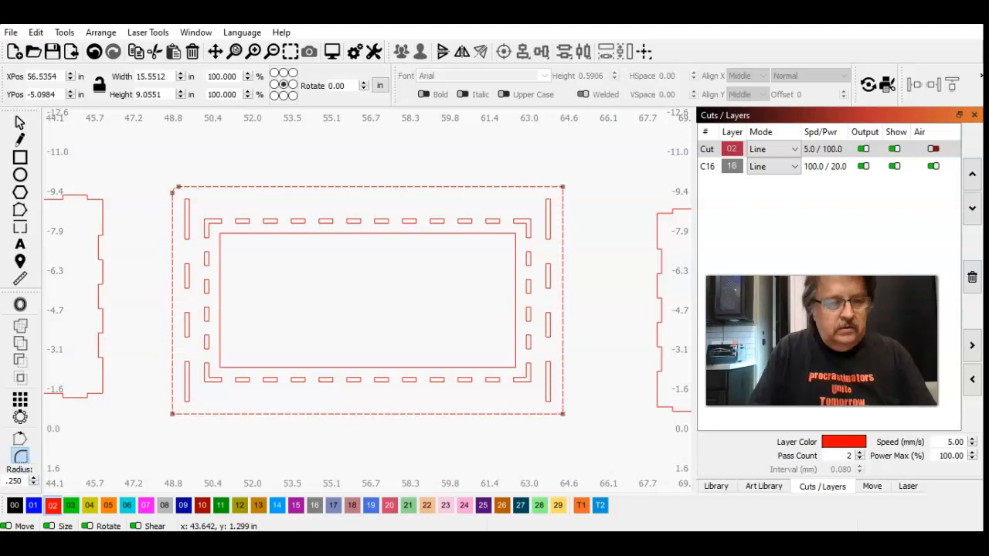
Step: Set the Radius tool's radius to 1 and undo the rounding of the outline's upper-left corner
{"action": "left_click", "coordinate": [17, 479]}
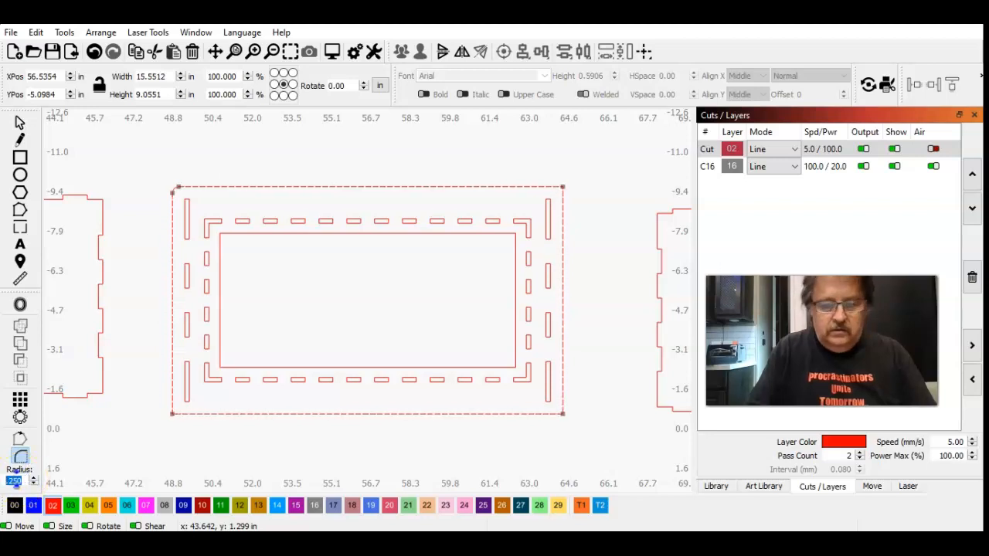
{"action": "type", "text": "1"}
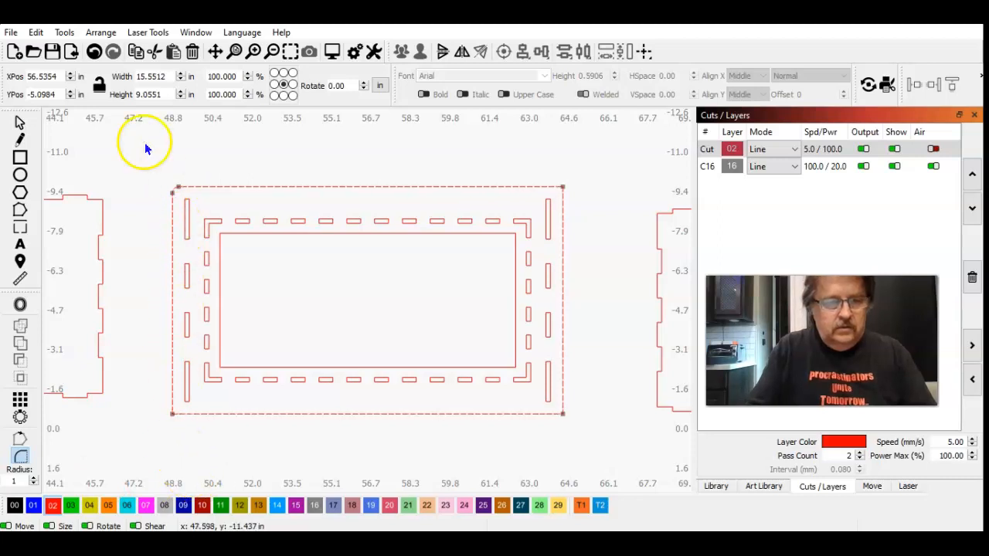
{"action": "left_click", "coordinate": [93, 52]}
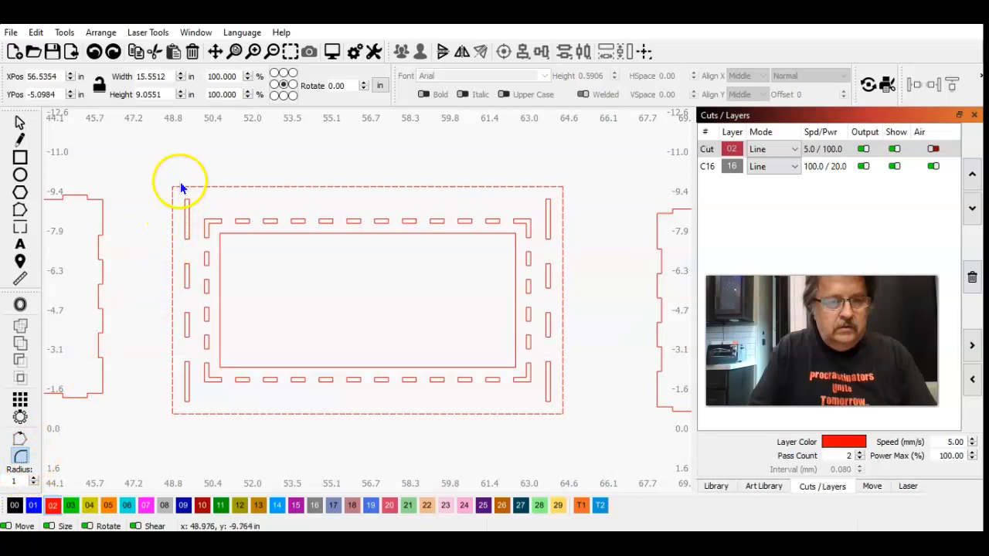
Step: Try rounding the outer outline's upper-left corner at radius 1, then undo that rounding
{"action": "left_click", "coordinate": [173, 186]}
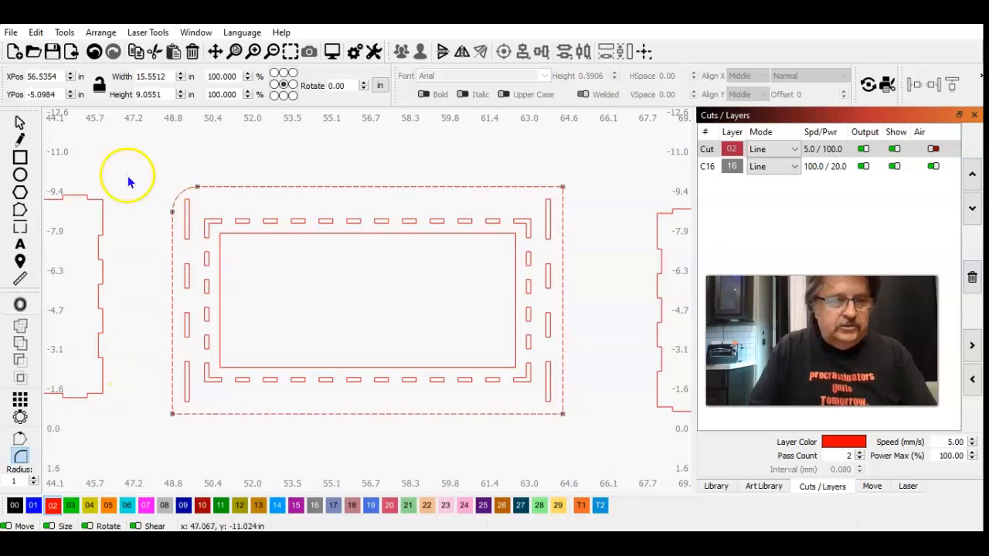
{"action": "left_click", "coordinate": [94, 51]}
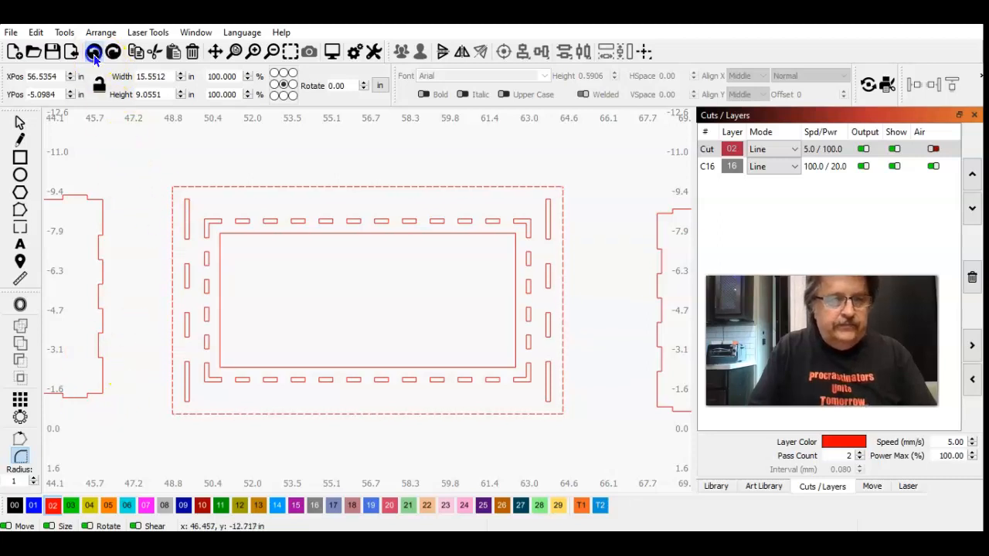
Step: Round all four corners of the slotted panel's outer outline with the Radius tool at .75
{"action": "double_click", "coordinate": [10, 480]}
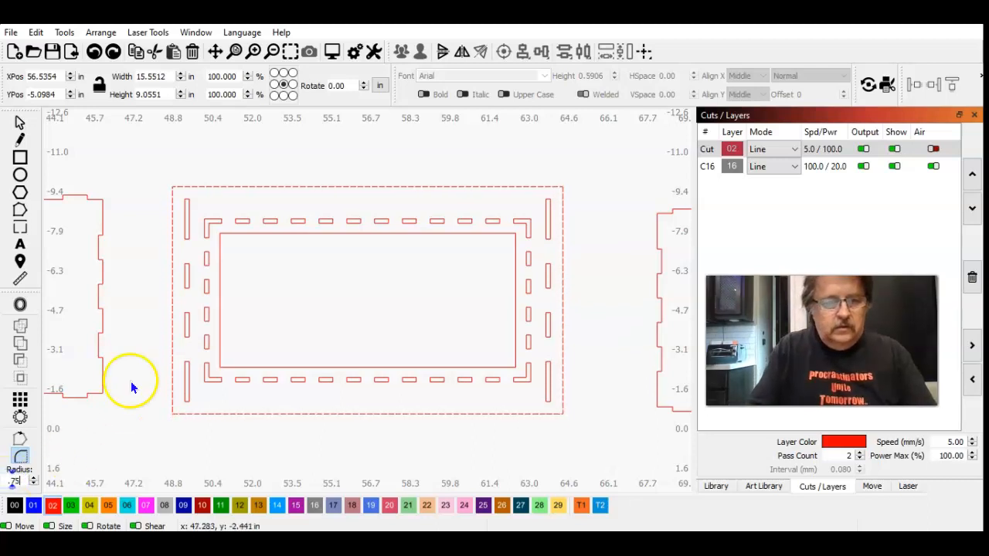
{"action": "left_click", "coordinate": [174, 188]}
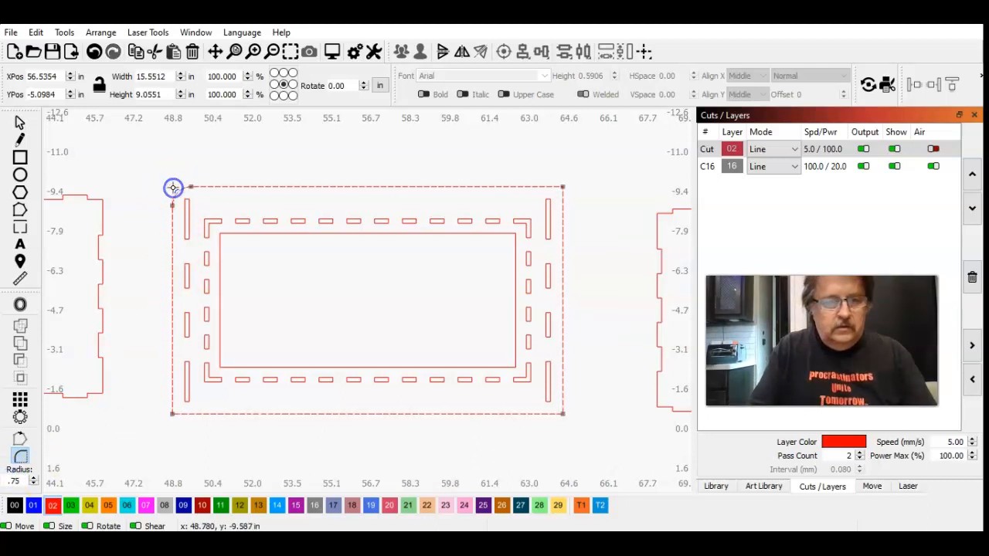
{"action": "left_click", "coordinate": [173, 413]}
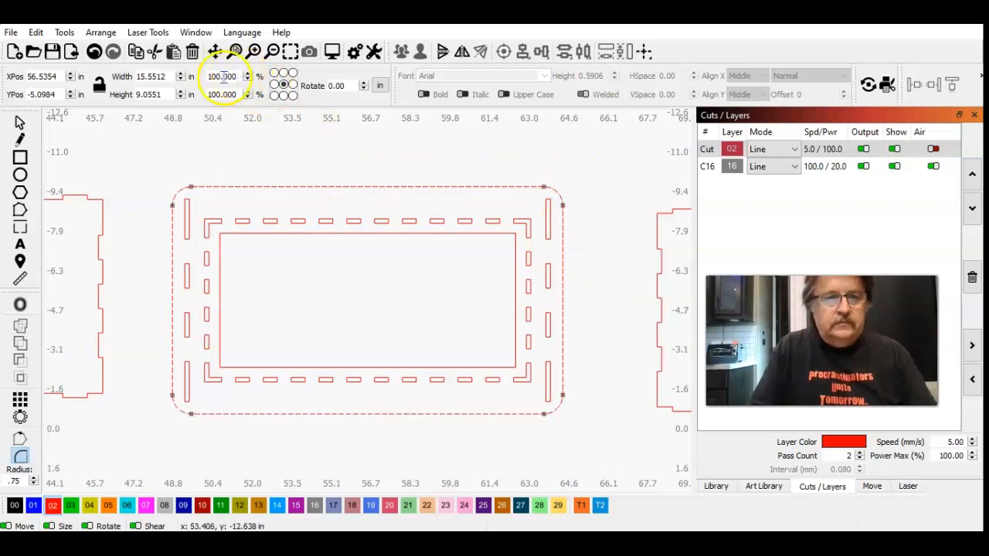
Step: Group the rounded outline with all its slots and the centre cutout, and clear the selection
{"action": "left_click", "coordinate": [273, 52]}
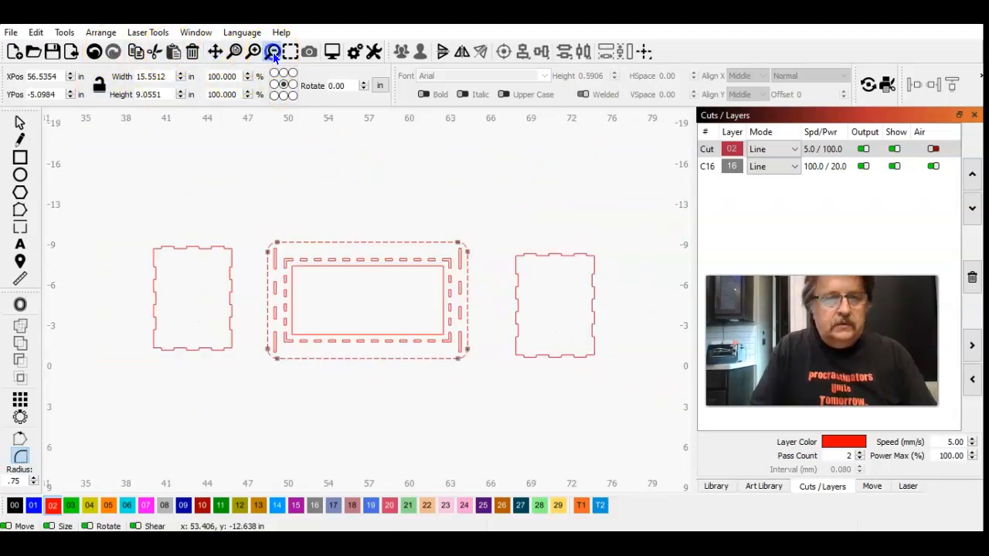
{"action": "left_click", "coordinate": [20, 123]}
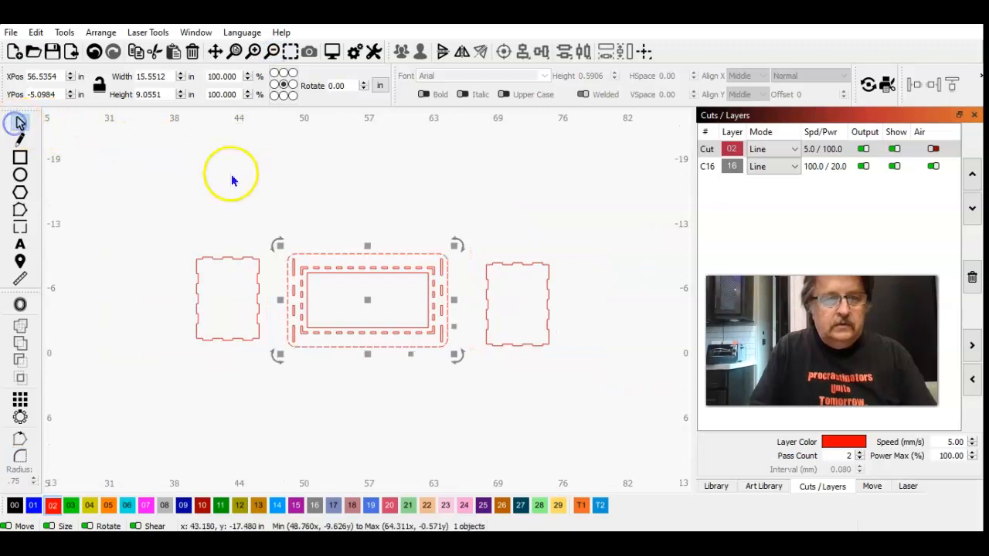
{"action": "left_click", "coordinate": [232, 172]}
{"action": "left_click_drag", "start_coordinate": [460, 367], "coordinate": [278, 214]}
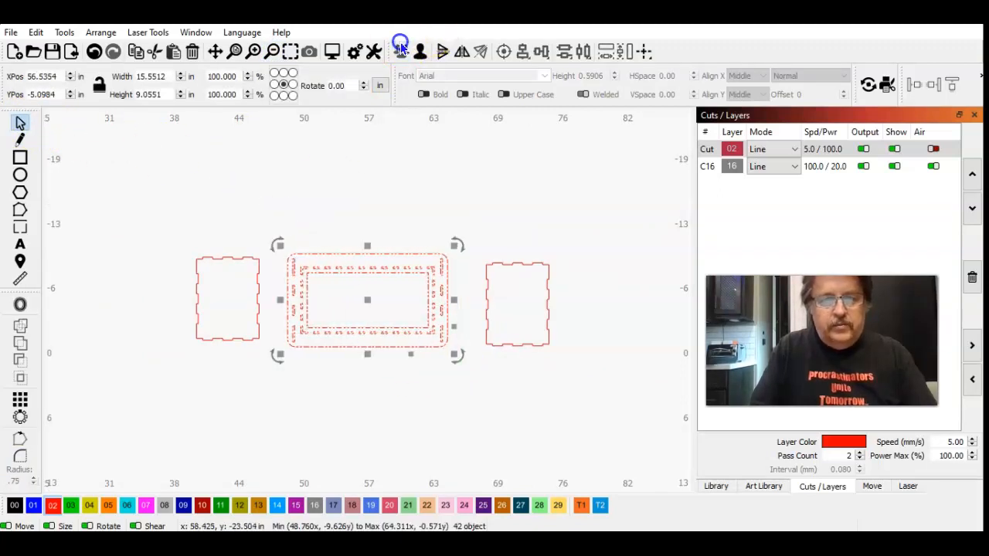
{"action": "left_click", "coordinate": [364, 163]}
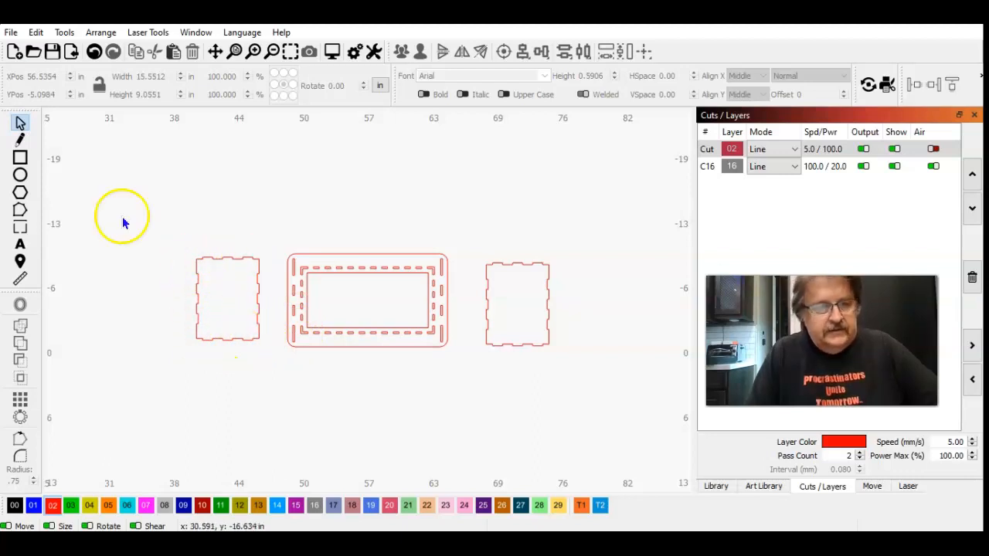
Step: Rotate the finger-jointed panel on the slotted panel's left side by 90 degrees and deselect it
{"action": "left_click", "coordinate": [198, 264]}
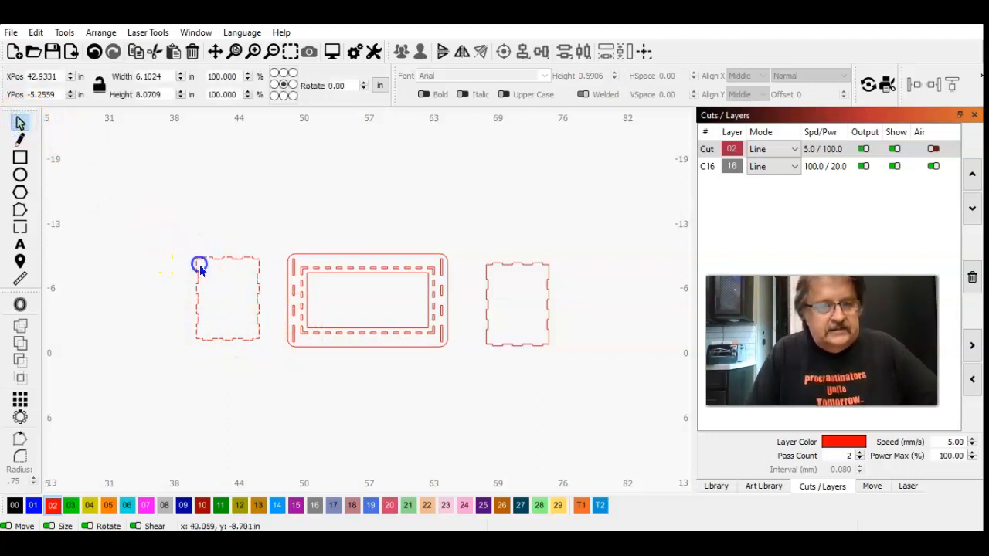
{"action": "left_click", "coordinate": [290, 54]}
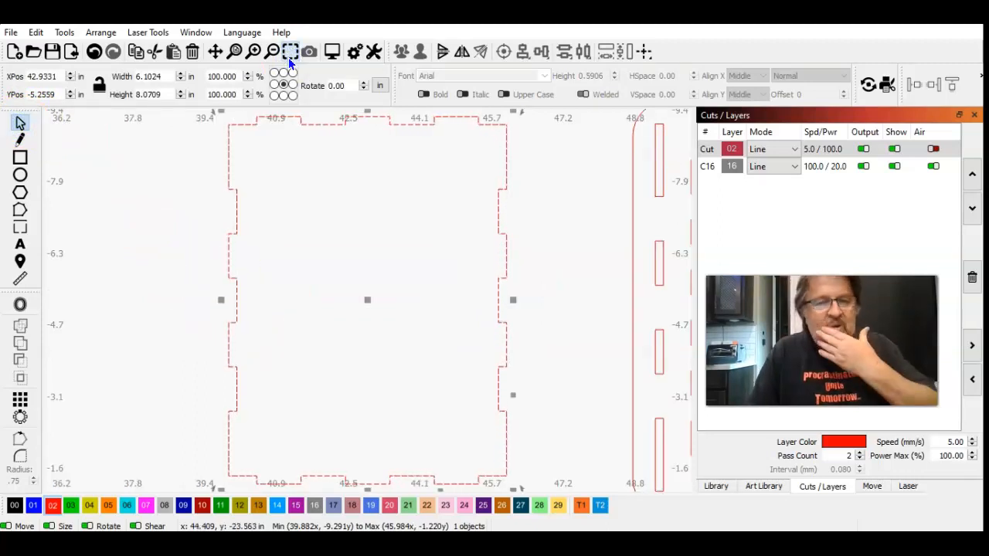
{"action": "left_click", "coordinate": [349, 83]}
{"action": "type", "text": "90"}
{"action": "key", "text": "Tab"}
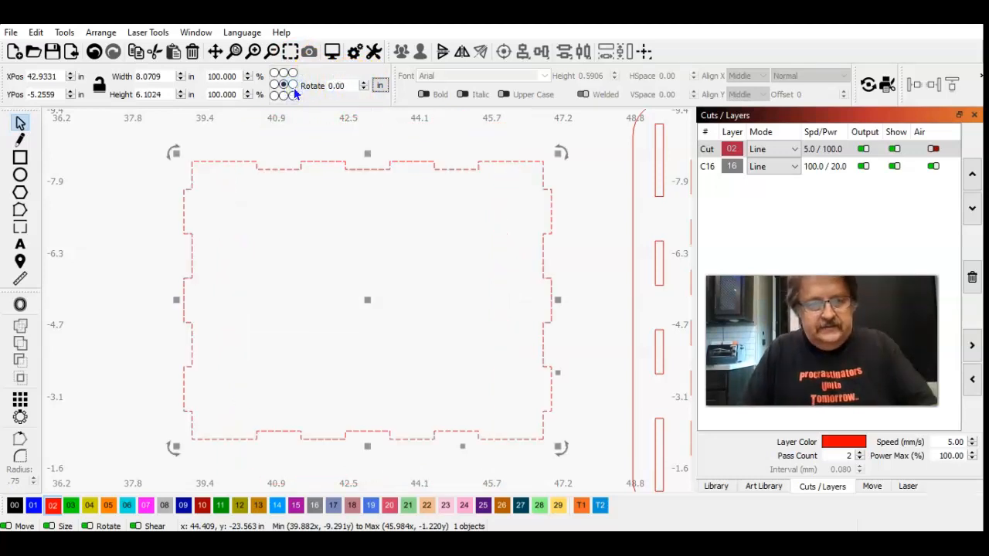
{"action": "left_click", "coordinate": [155, 212]}
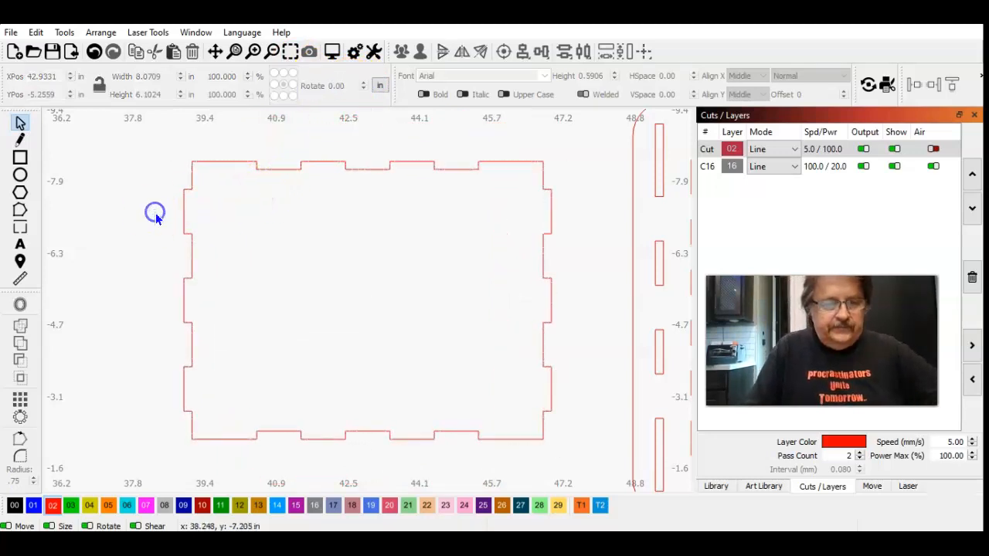
Step: Draw a narrow upright rectangle about 1.32 in wide and 6.40 in high to the left of the rotated panel
{"action": "left_click", "coordinate": [20, 156]}
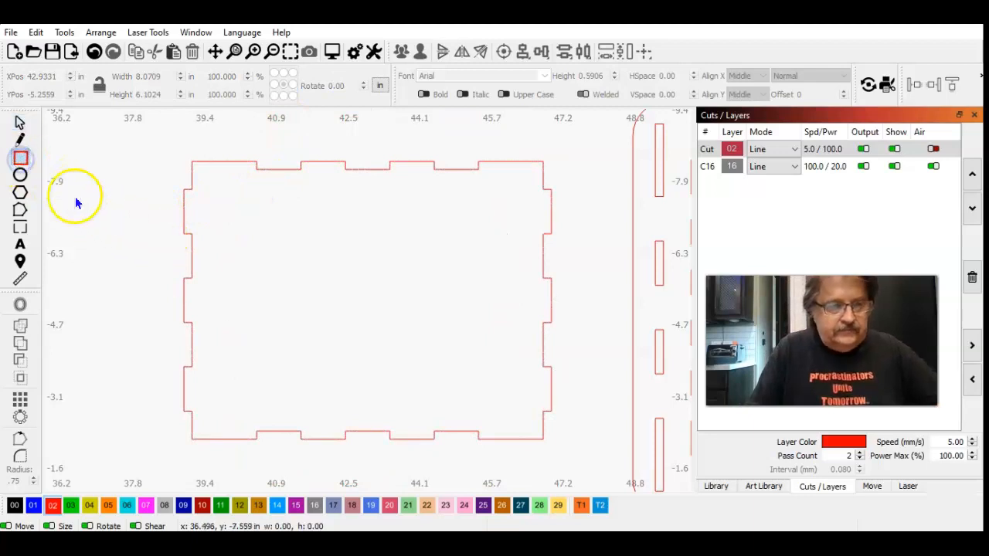
{"action": "mouse_move", "coordinate": [95, 161]}
{"action": "left_mouse_down"}
{"action": "mouse_move", "coordinate": [117, 422]}
{"action": "mouse_move", "coordinate": [135, 448]}
{"action": "mouse_move", "coordinate": [156, 456]}
{"action": "left_mouse_up"}
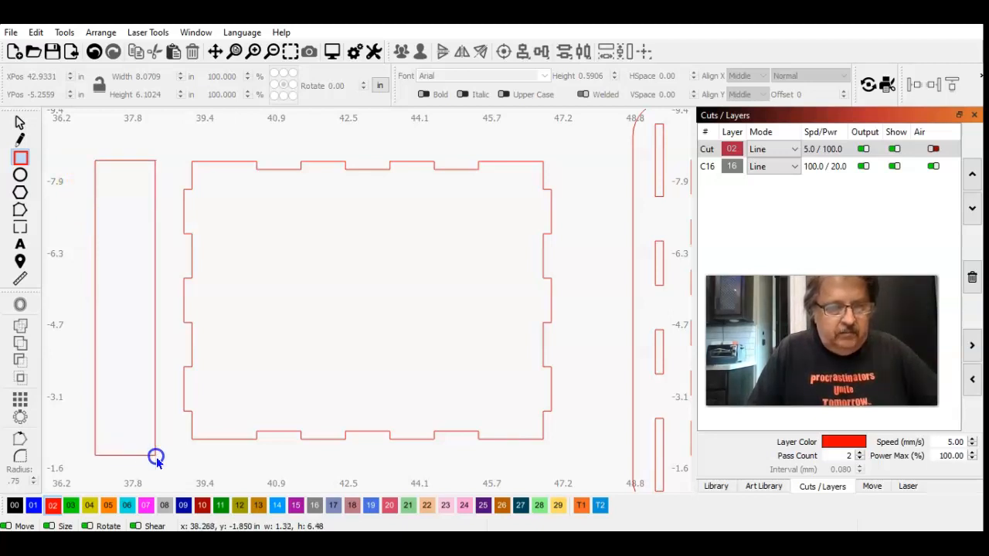
{"action": "left_click_drag", "start_coordinate": [156, 457], "coordinate": [155, 453]}
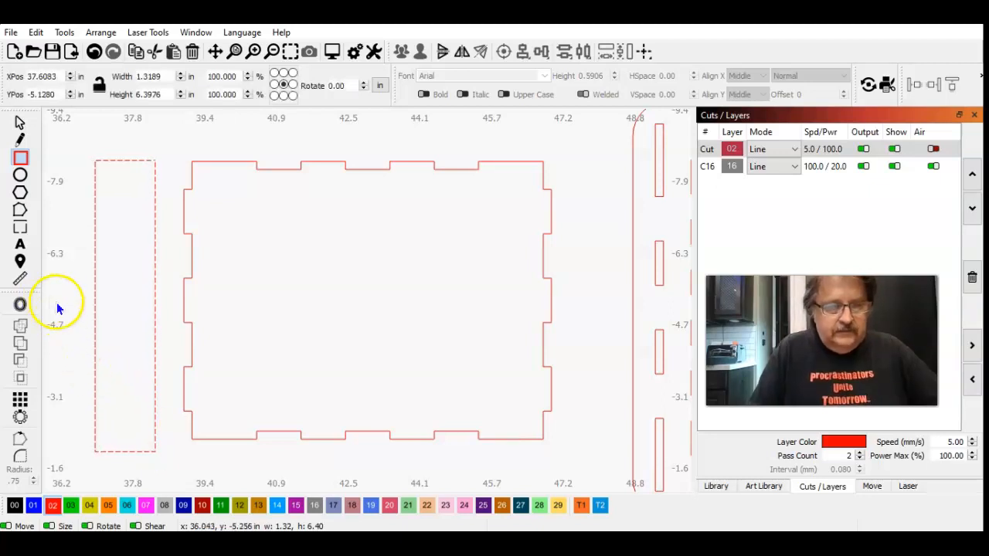
Step: Shift the rectangle over the rotated panel's left tabs until its right edge is near the base of the tabs
{"action": "key", "text": "Right"}
{"action": "key", "text": "Right"}
{"action": "key", "text": "Right"}
{"action": "key", "text": "Right"}
{"action": "key", "text": "Right"}
{"action": "key", "text": "Right"}
{"action": "key", "text": "Right"}
{"action": "key", "text": "Right"}
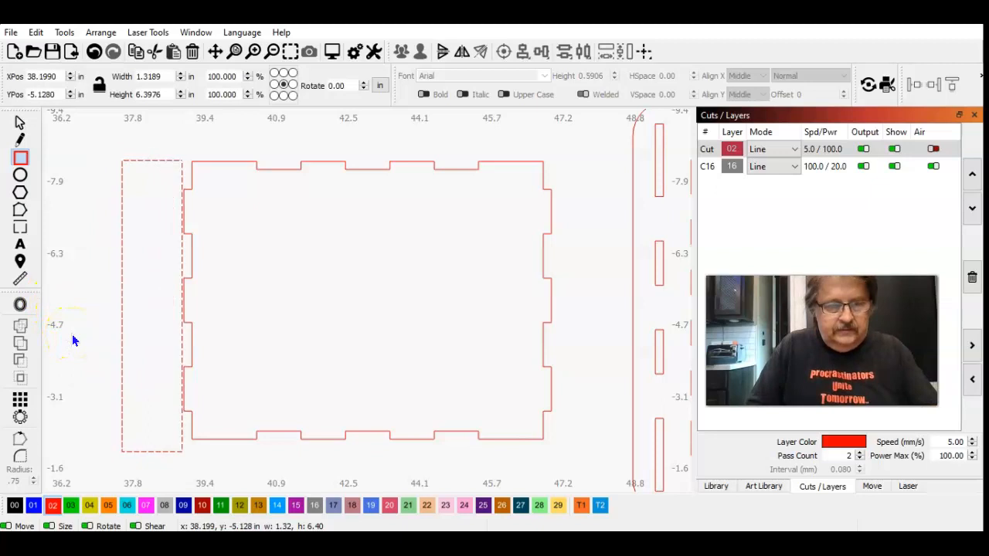
{"action": "key", "text": "Right"}
{"action": "key", "text": "Right"}
{"action": "key", "text": "Right"}
{"action": "key", "text": "Right"}
{"action": "key", "text": "Right"}
{"action": "key", "text": "Right"}
{"action": "key", "text": "Right"}
{"action": "key", "text": "Right"}
{"action": "key", "text": "Right"}
{"action": "key", "text": "Right"}
{"action": "key", "text": "Right"}
{"action": "key", "text": "Right"}
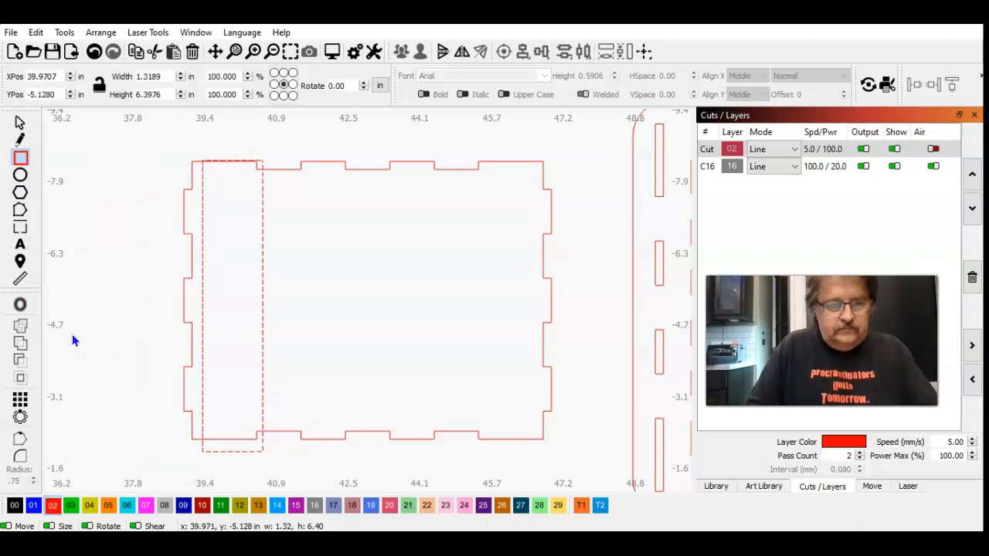
{"action": "key", "text": "Left"}
{"action": "key", "text": "Left"}
{"action": "key", "text": "Left"}
{"action": "key", "text": "Left"}
{"action": "key", "text": "Left"}
{"action": "key", "text": "Left"}
{"action": "key", "text": "Left"}
{"action": "key", "text": "Left"}
{"action": "key", "text": "Left"}
{"action": "key", "text": "Left"}
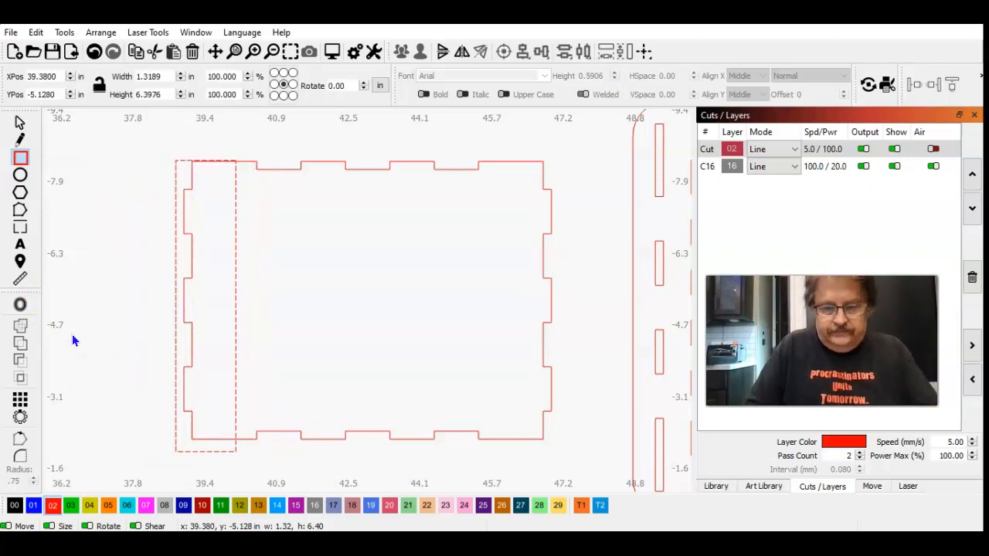
{"action": "key", "text": "Left"}
{"action": "key", "text": "Left"}
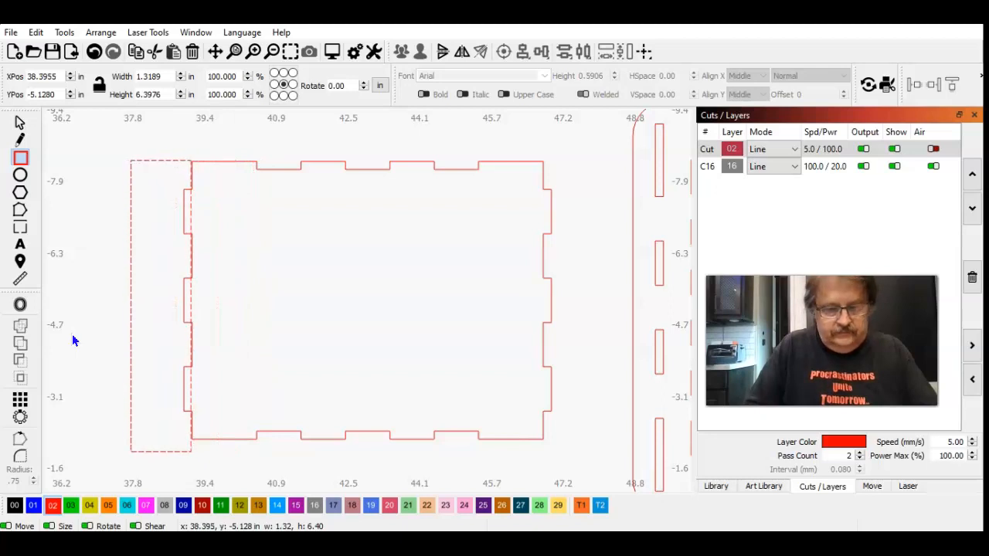
Step: Nudge the rectangle rightward in fine increments to bring its right edge onto the base line of the left tabs
{"action": "key", "text": "ctrl+Right"}
{"action": "key", "text": "ctrl+Right"}
{"action": "key", "text": "ctrl+Right"}
{"action": "key", "text": "ctrl+Right"}
{"action": "key", "text": "ctrl+Right"}
{"action": "key", "text": "ctrl+Right"}
{"action": "key", "text": "ctrl+Right"}
{"action": "key", "text": "ctrl+Right"}
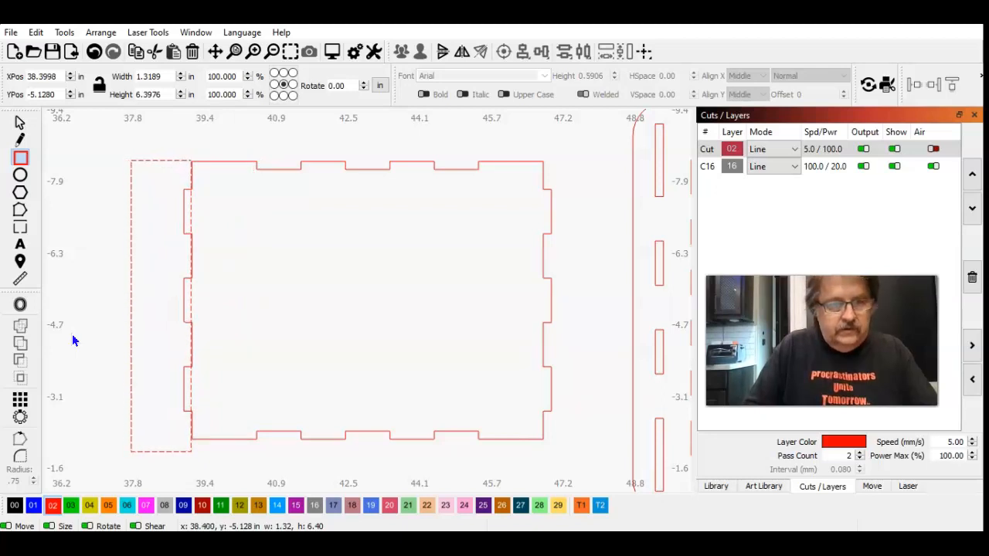
{"action": "key", "text": "ctrl+Right"}
{"action": "key", "text": "ctrl+Right"}
{"action": "key", "text": "ctrl+Right"}
{"action": "key", "text": "ctrl+Right"}
{"action": "key", "text": "ctrl+Right"}
{"action": "key", "text": "ctrl+Right"}
{"action": "key", "text": "ctrl+Right"}
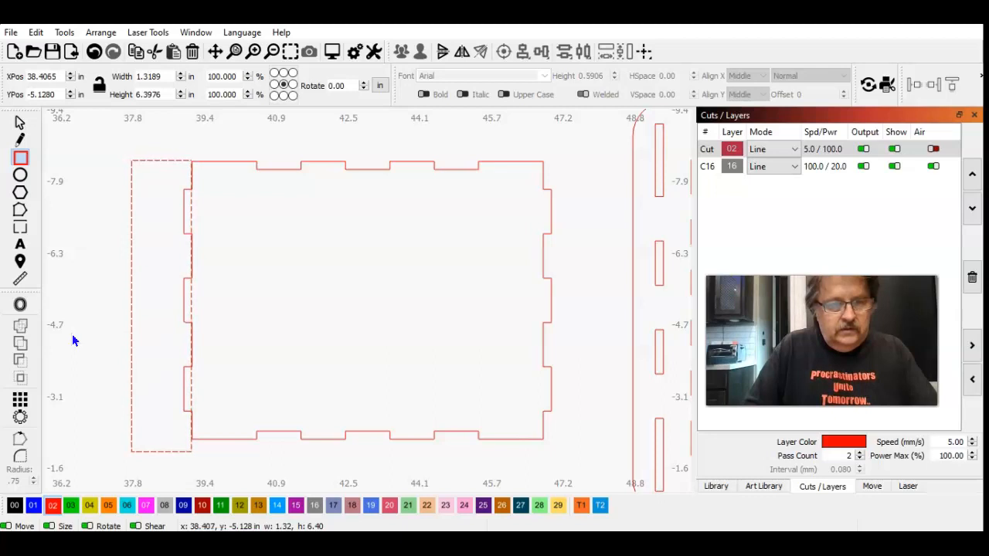
{"action": "key", "text": "ctrl+Right"}
{"action": "key", "text": "ctrl+Right"}
{"action": "key", "text": "ctrl+Right"}
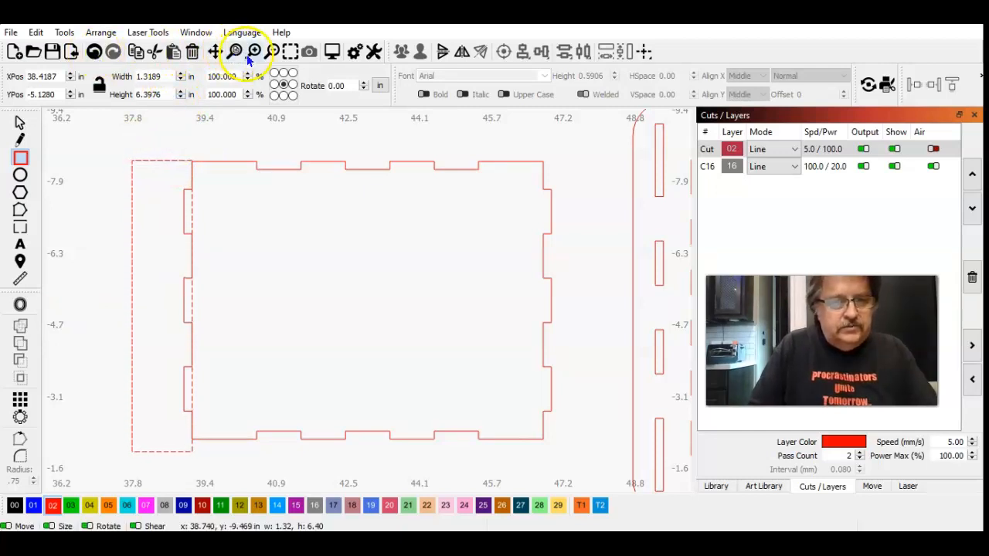
Step: Check the rectangle's right edge up close and nudge it slightly left until it is flush with the base of the tabs
{"action": "left_click", "coordinate": [20, 122]}
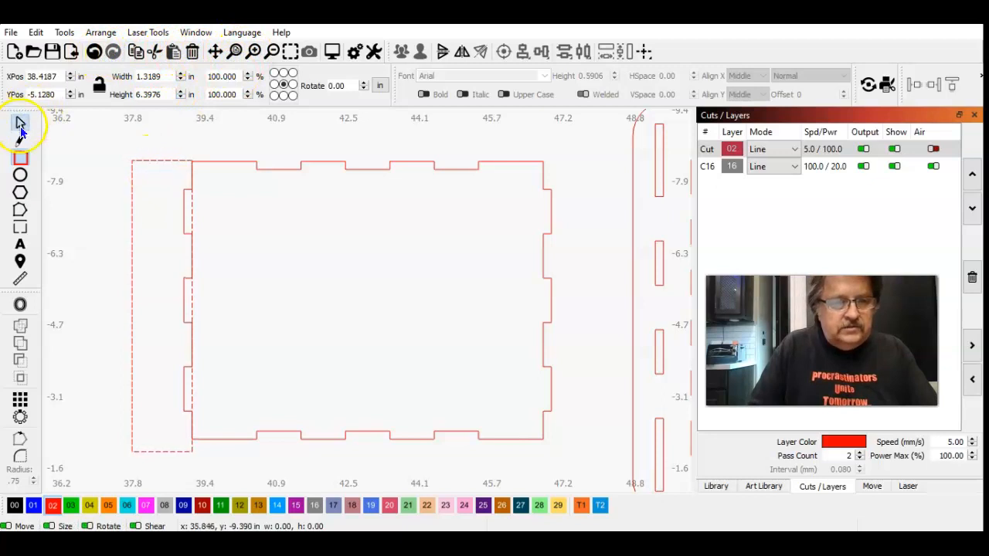
{"action": "left_click", "coordinate": [133, 163]}
{"action": "left_click", "coordinate": [290, 51]}
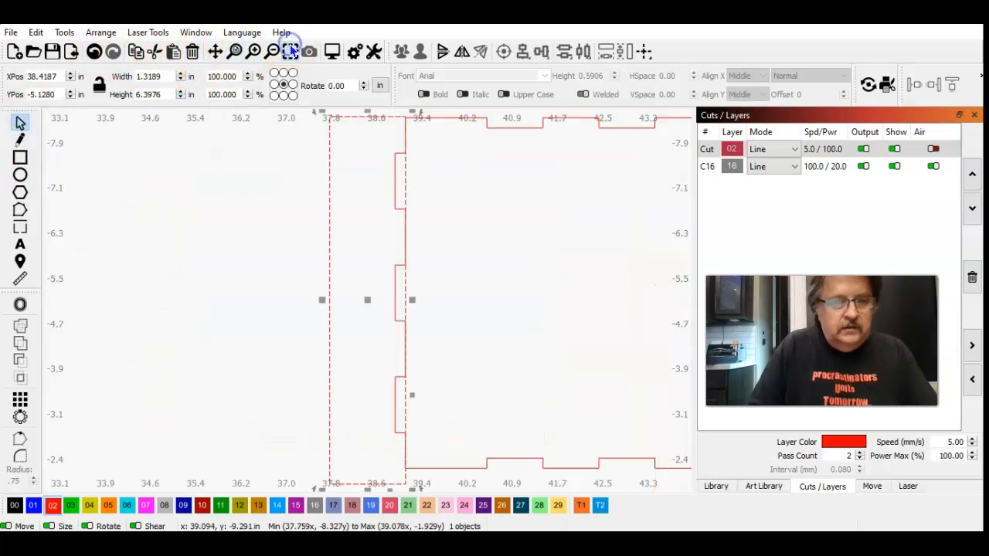
{"action": "left_click", "coordinate": [254, 52]}
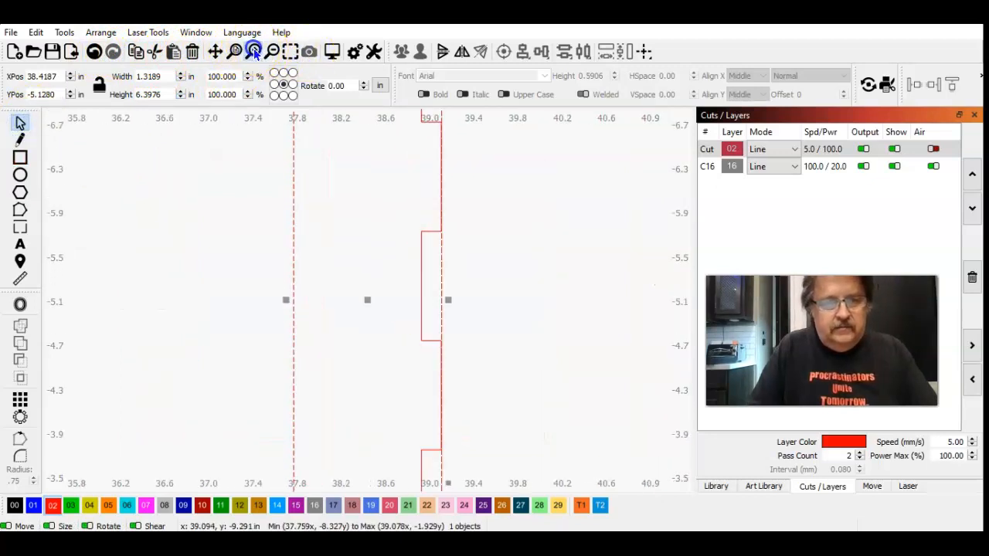
{"action": "left_click", "coordinate": [254, 52]}
{"action": "left_click", "coordinate": [215, 52]}
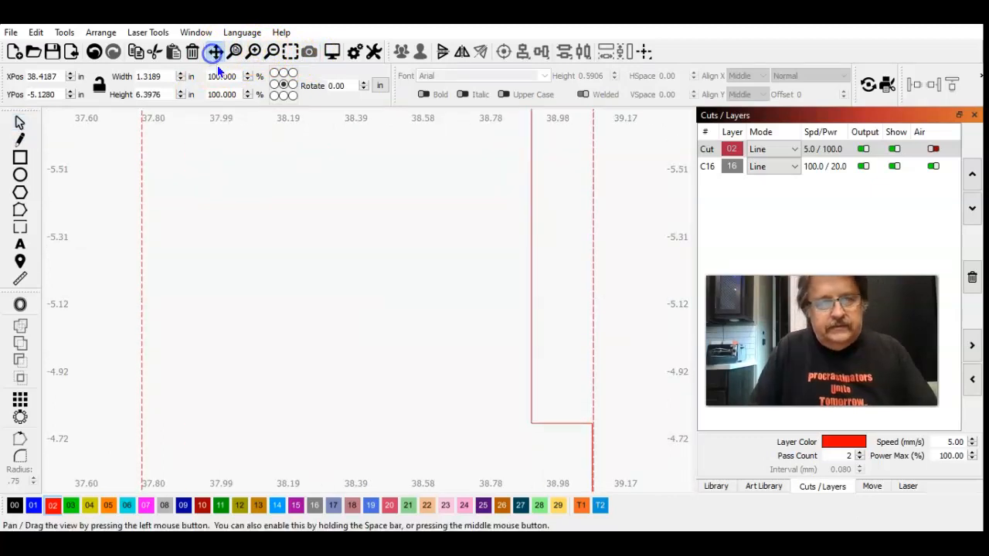
{"action": "left_click", "coordinate": [366, 224]}
{"action": "left_click_drag", "start_coordinate": [366, 225], "coordinate": [269, 393]}
{"action": "left_click_drag", "start_coordinate": [297, 265], "coordinate": [261, 448]}
{"action": "left_click", "coordinate": [200, 310]}
{"action": "left_click", "coordinate": [20, 122]}
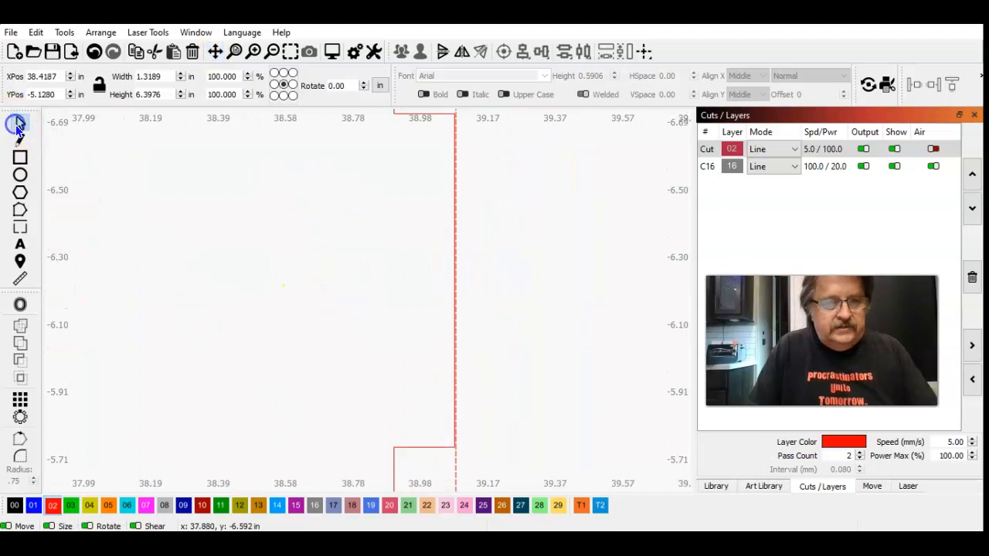
{"action": "key", "text": "ctrl+Left"}
{"action": "key", "text": "ctrl+Left"}
{"action": "key", "text": "ctrl+Left"}
{"action": "key", "text": "ctrl+Left"}
{"action": "key", "text": "ctrl+Left"}
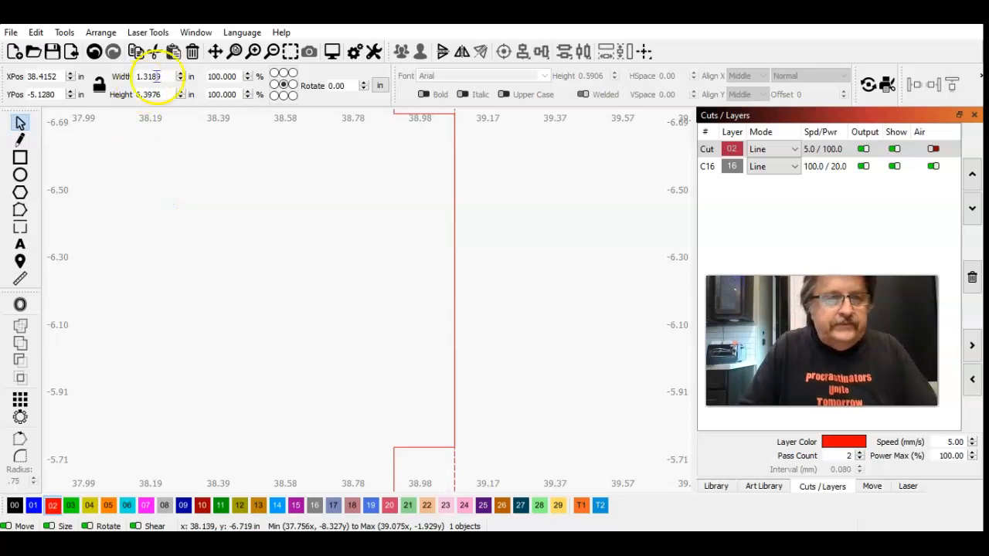
Step: Subtract the narrow rectangle from the rotated panel using the Boolean Assistant's B - A option, trimming off its left tabs
{"action": "left_click", "coordinate": [272, 52]}
{"action": "left_click", "coordinate": [271, 52]}
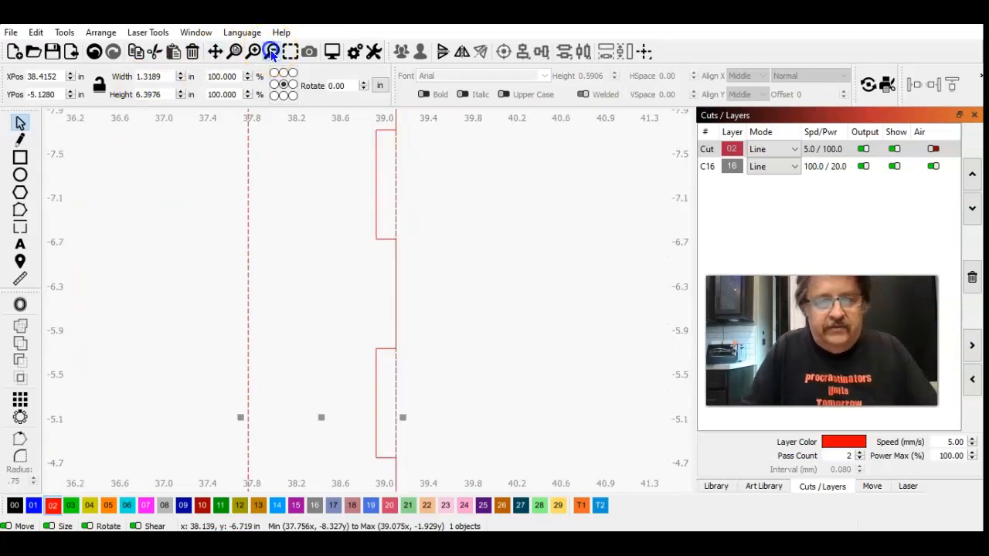
{"action": "left_click", "coordinate": [271, 51]}
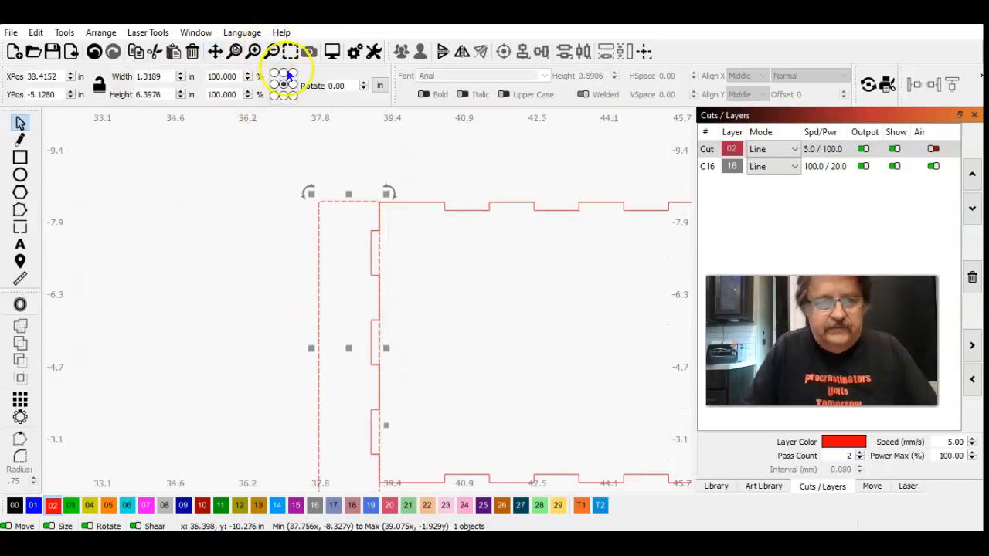
{"action": "left_click", "coordinate": [271, 51]}
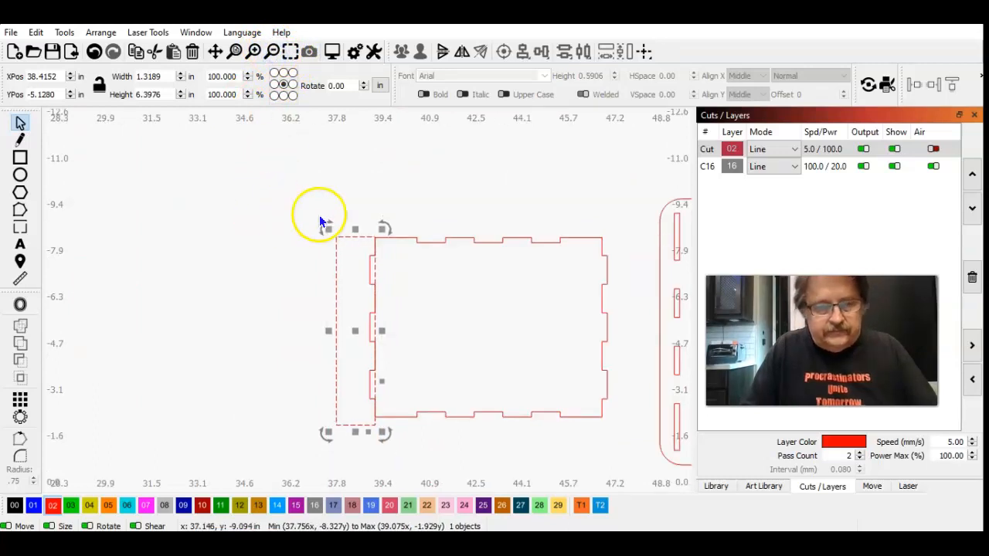
{"action": "left_click", "coordinate": [412, 237], "text": "shift"}
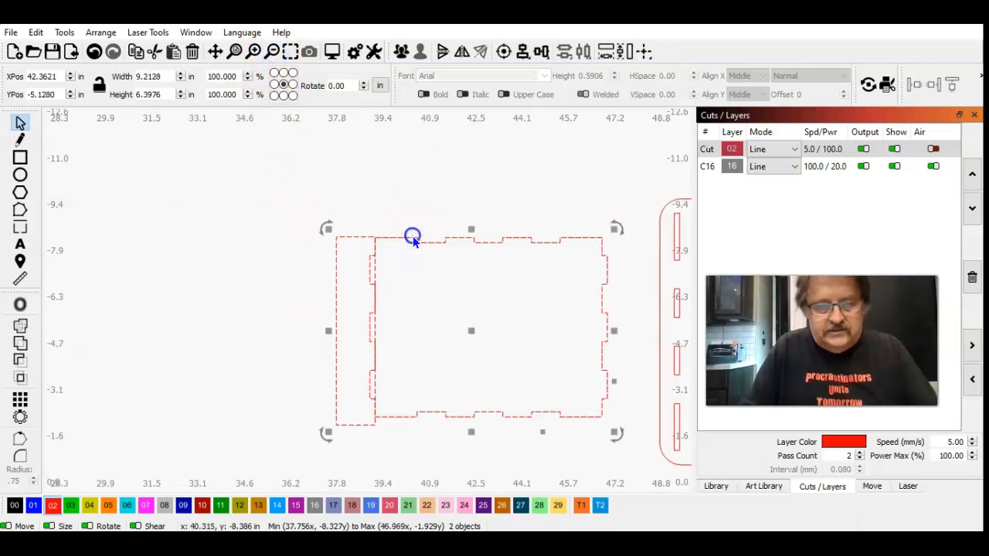
{"action": "left_click", "coordinate": [64, 33]}
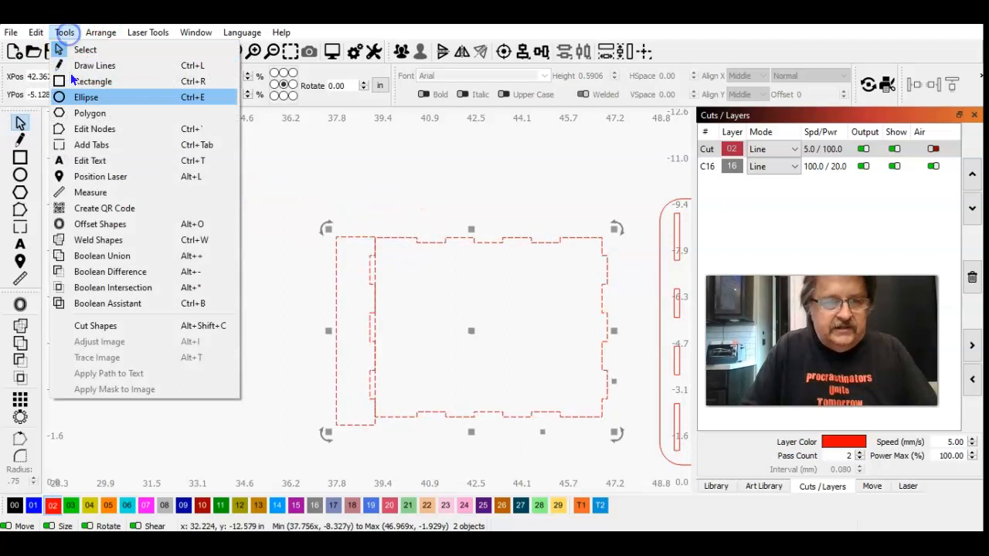
{"action": "left_click", "coordinate": [105, 307]}
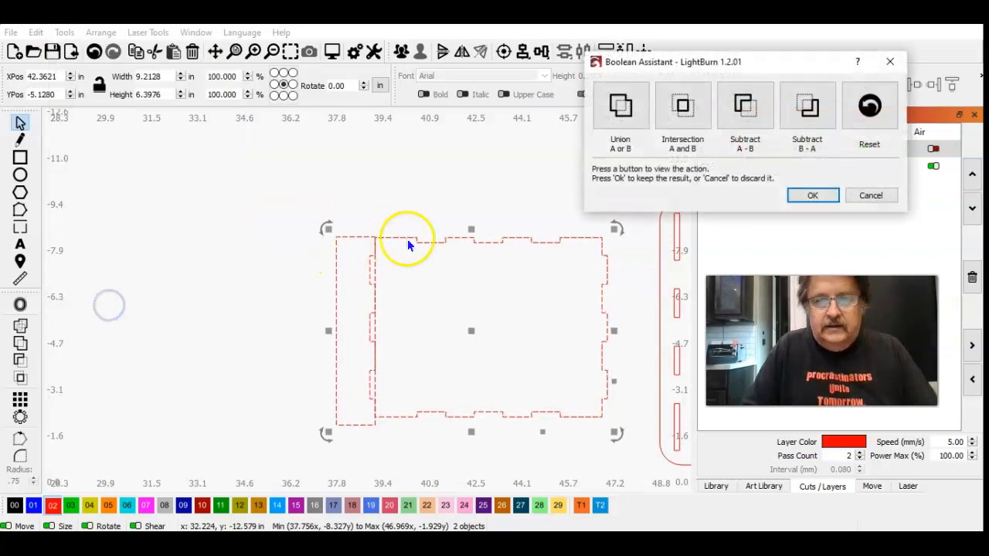
{"action": "left_click", "coordinate": [620, 104]}
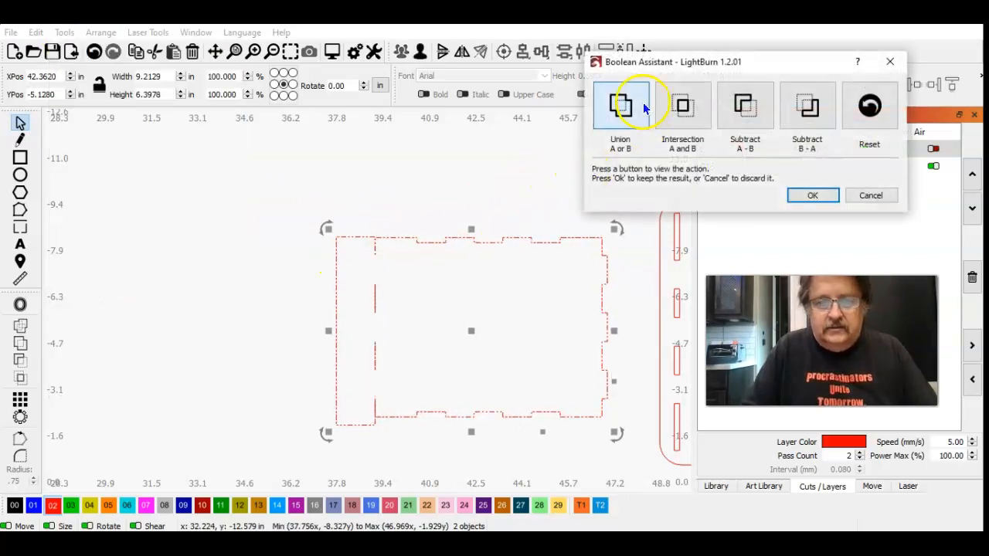
{"action": "left_click", "coordinate": [682, 107]}
{"action": "left_click", "coordinate": [742, 103]}
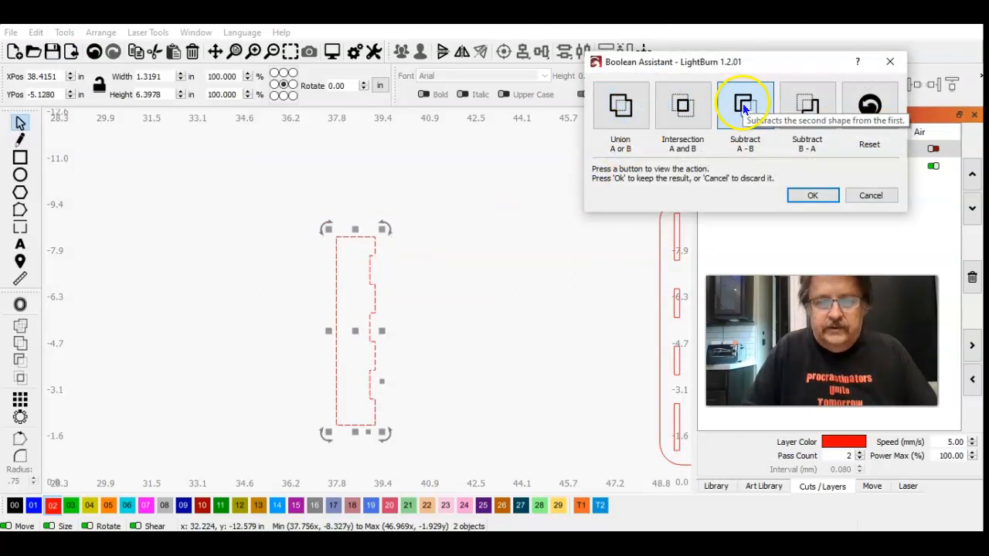
{"action": "left_click", "coordinate": [810, 99]}
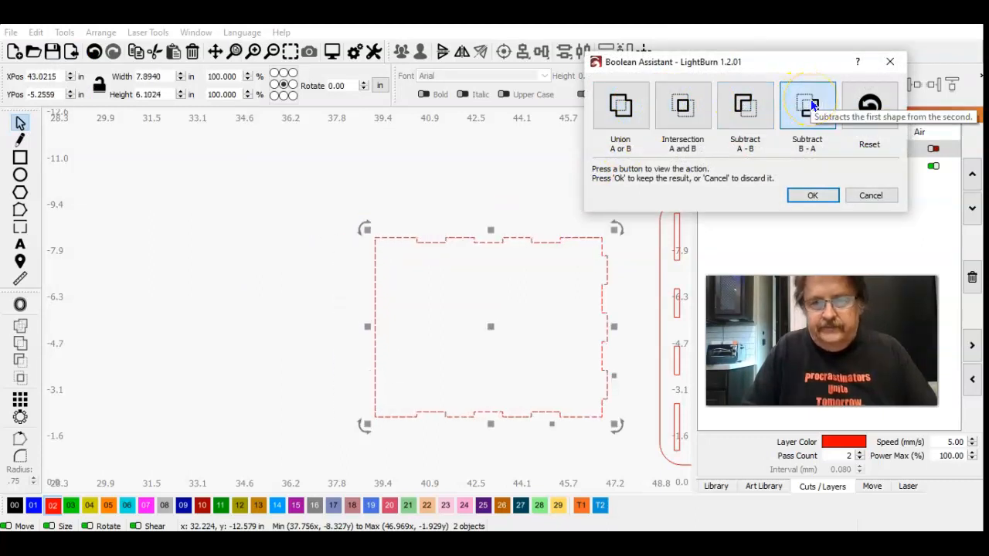
{"action": "left_click", "coordinate": [808, 196]}
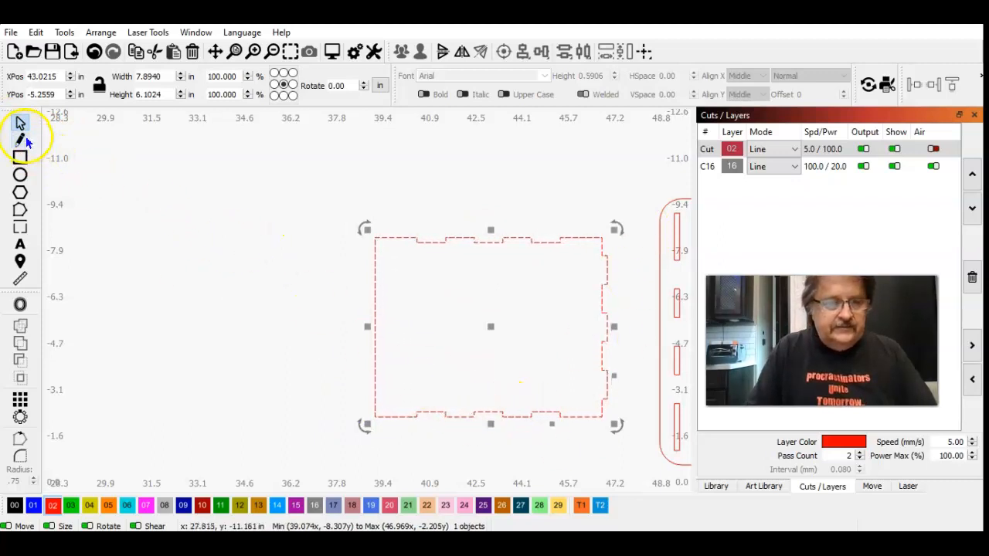
Step: Draw a horizontal rectangle about 8.94 in wide and 0.85 in high just below the panel's lower edge
{"action": "left_click", "coordinate": [21, 158]}
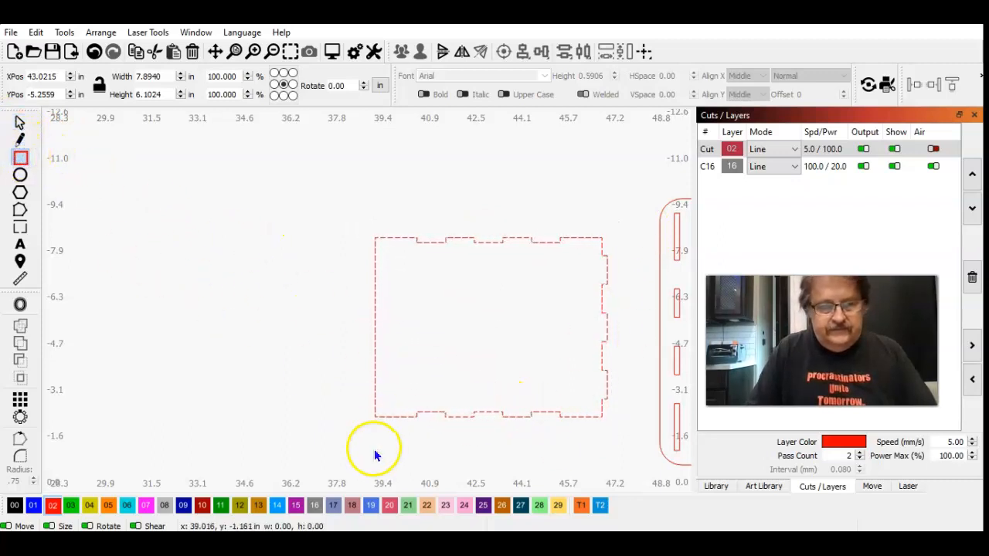
{"action": "left_click_drag", "start_coordinate": [355, 437], "coordinate": [529, 451]}
{"action": "left_click_drag", "start_coordinate": [593, 450], "coordinate": [618, 462]}
{"action": "left_click", "coordinate": [20, 122]}
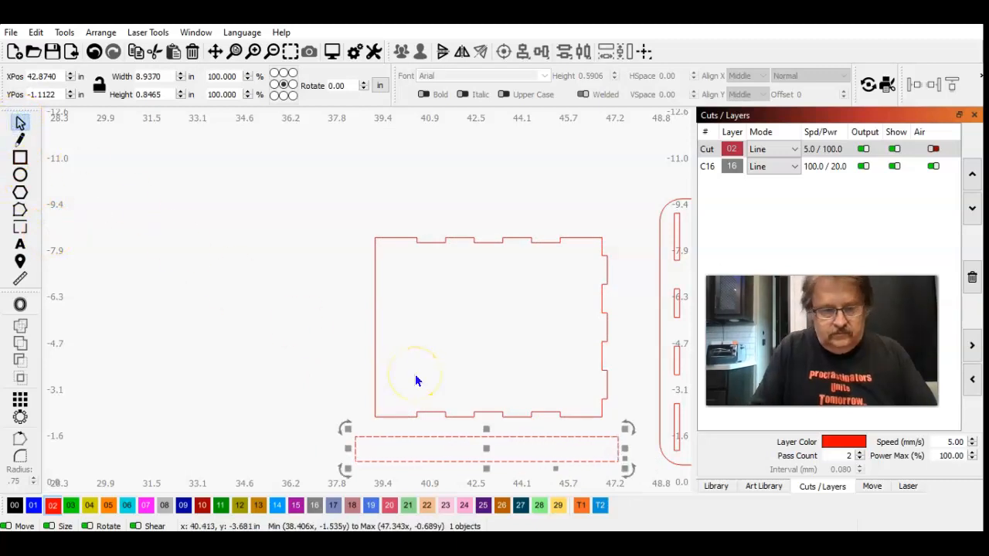
Step: Move the horizontal rectangle up until its top edge overlaps the panel's lower tabs
{"action": "key", "text": "Up"}
{"action": "key", "text": "Up"}
{"action": "key", "text": "Up"}
{"action": "key", "text": "Up"}
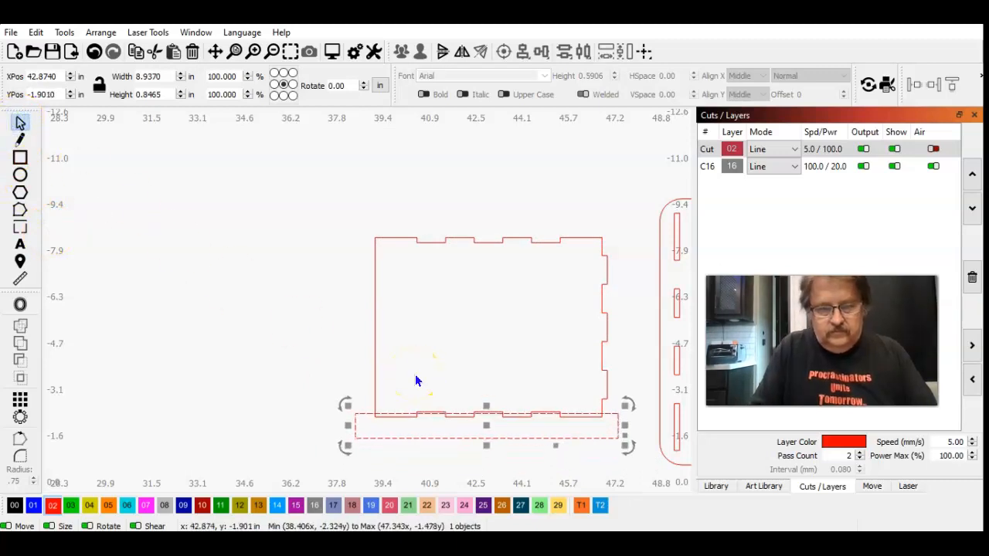
{"action": "key", "text": "ctrl+Up"}
{"action": "key", "text": "ctrl+Up"}
{"action": "key", "text": "ctrl+Up"}
{"action": "key", "text": "ctrl+Up"}
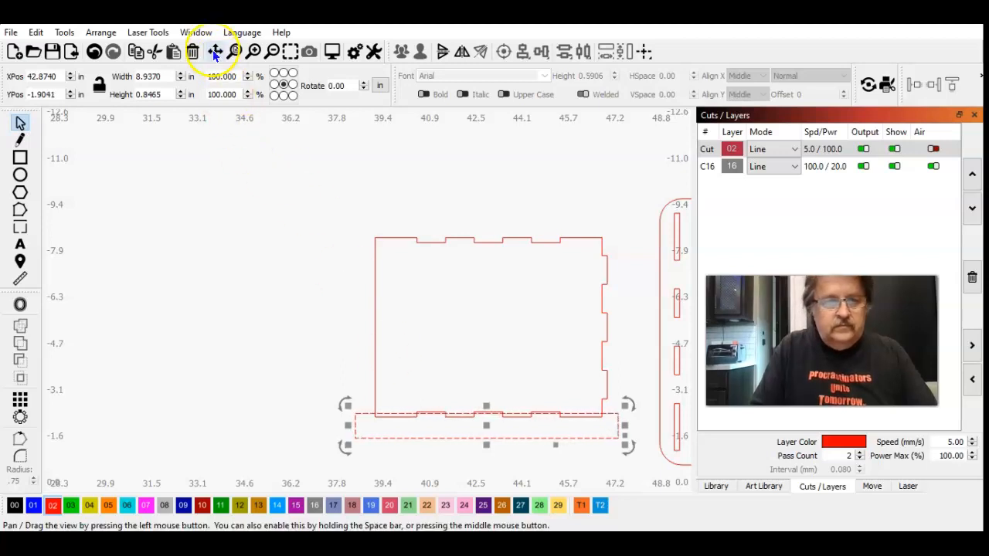
Step: Raise the rectangle further so its top edge lands on the base line of the lower tabs
{"action": "left_click", "coordinate": [292, 49]}
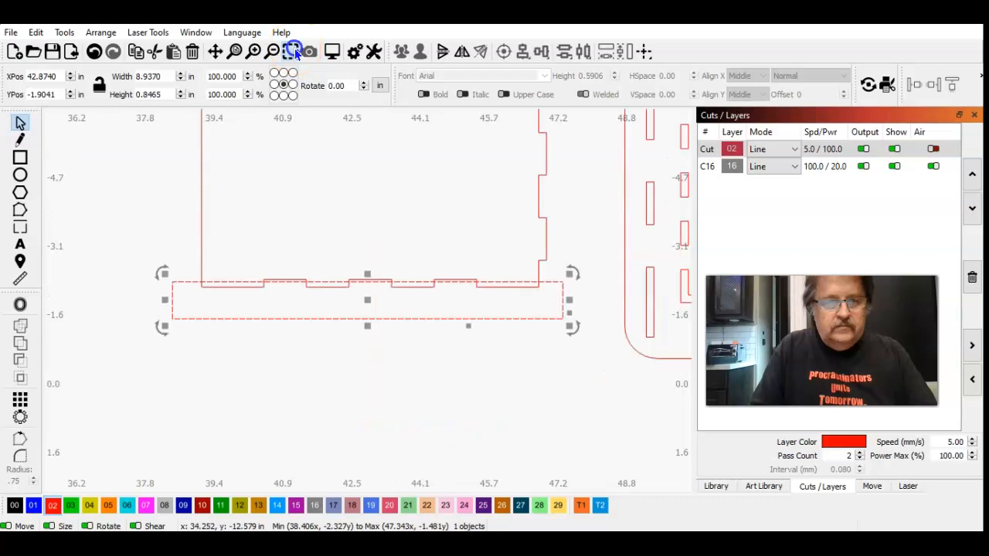
{"action": "left_click", "coordinate": [255, 52]}
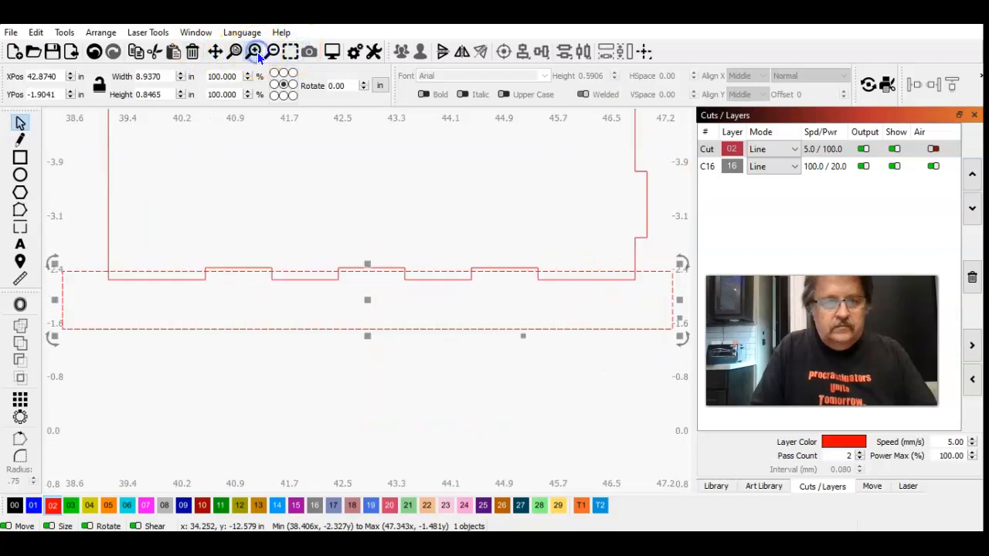
{"action": "left_click", "coordinate": [257, 52]}
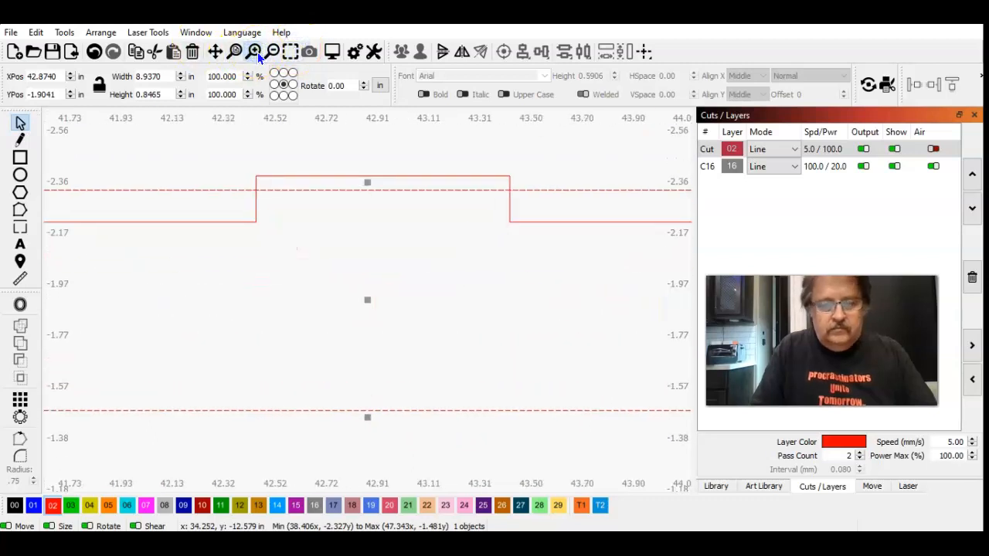
{"action": "key", "text": "ctrl+Up"}
{"action": "key", "text": "ctrl+Up"}
{"action": "key", "text": "ctrl+Up"}
{"action": "key", "text": "ctrl+Up"}
{"action": "key", "text": "ctrl+Up"}
{"action": "key", "text": "ctrl+Up"}
{"action": "key", "text": "ctrl+Up"}
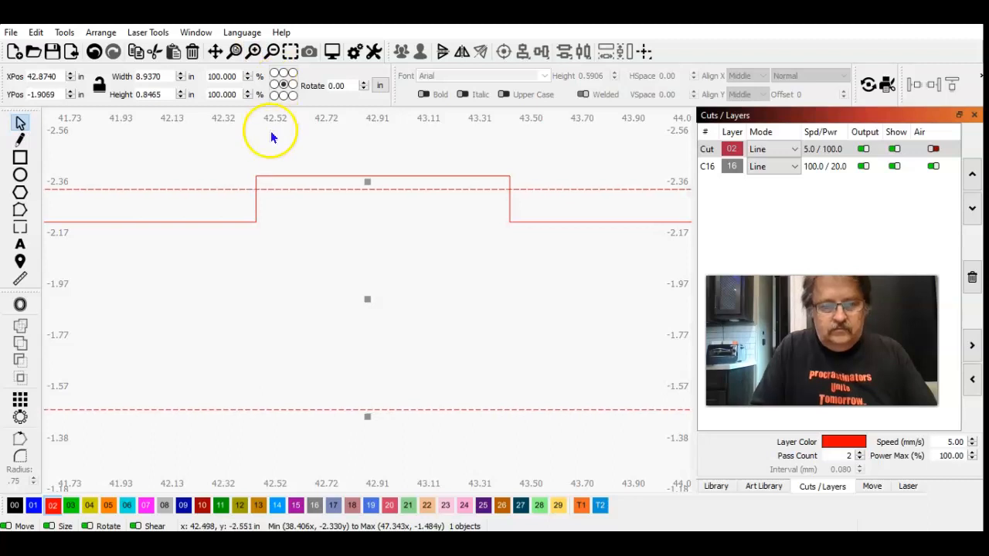
{"action": "left_click_drag", "start_coordinate": [365, 301], "coordinate": [366, 287]}
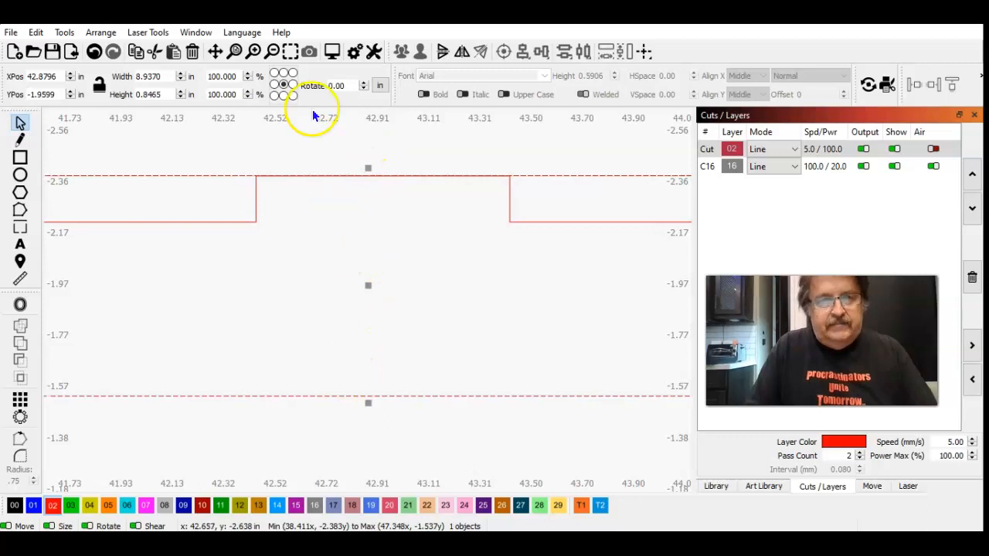
Step: Review the shape move increments and finely nudge the rectangle down to bring its top edge closer to the tabs' base line
{"action": "left_click", "coordinate": [354, 51]}
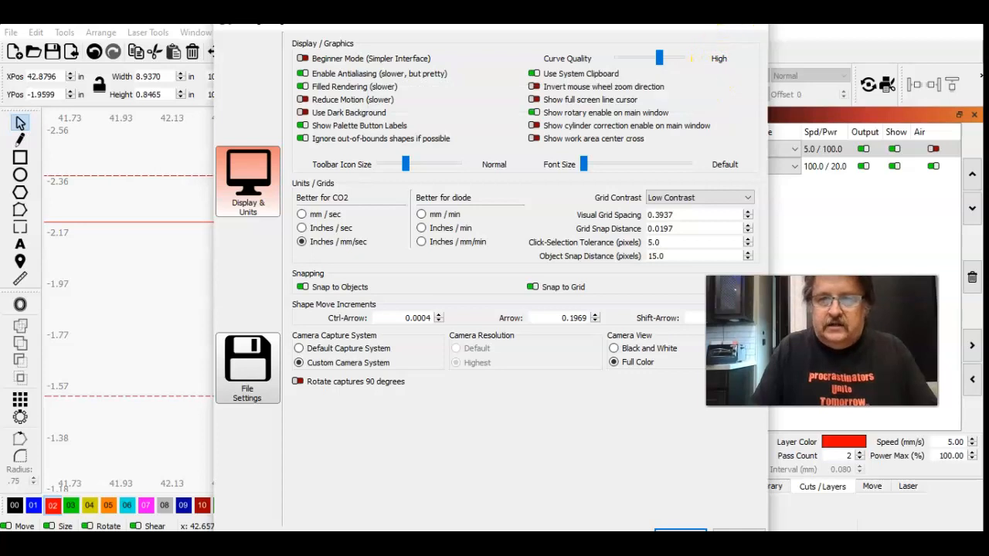
{"action": "left_click", "coordinate": [751, 27]}
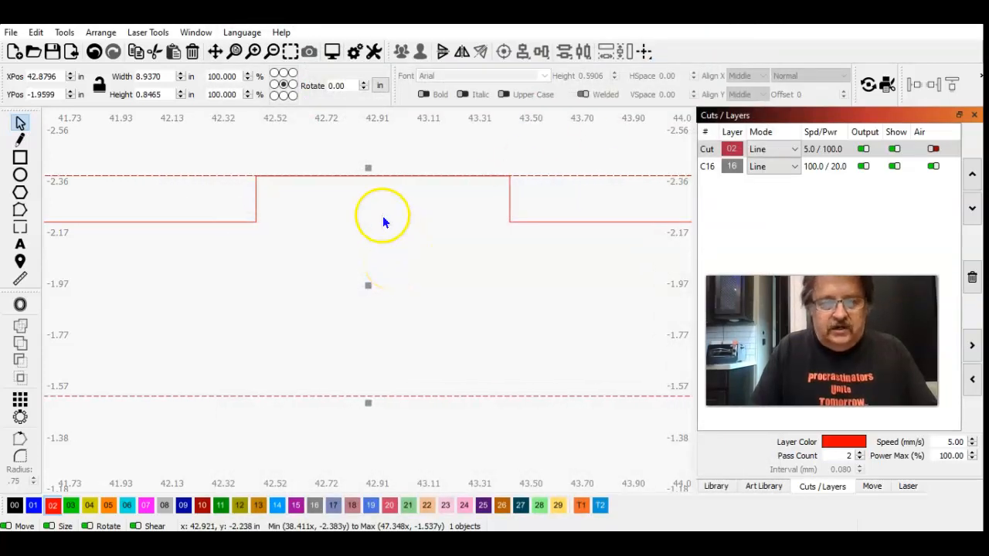
{"action": "left_click", "coordinate": [253, 52]}
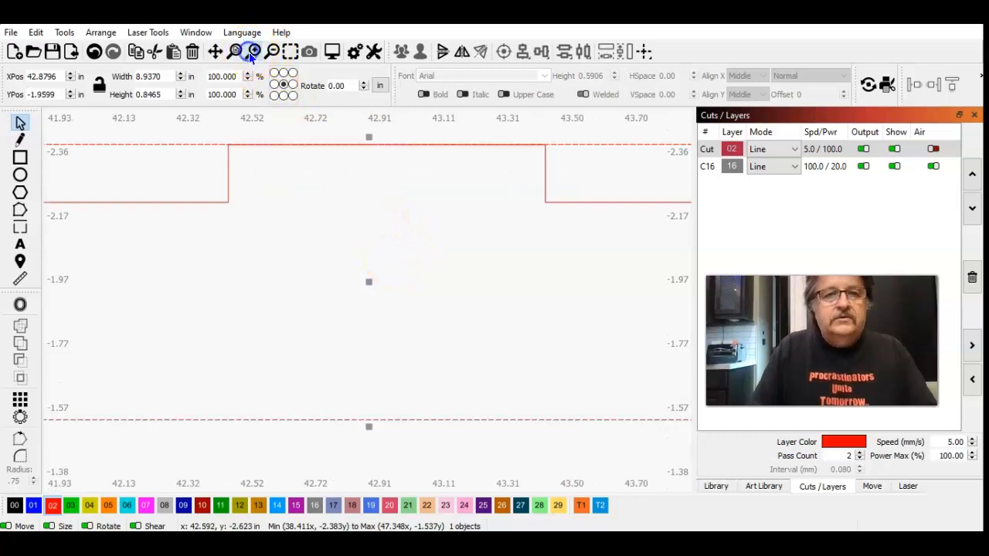
{"action": "left_click", "coordinate": [253, 52]}
{"action": "left_click", "coordinate": [216, 52]}
{"action": "left_click_drag", "start_coordinate": [261, 150], "coordinate": [275, 306]}
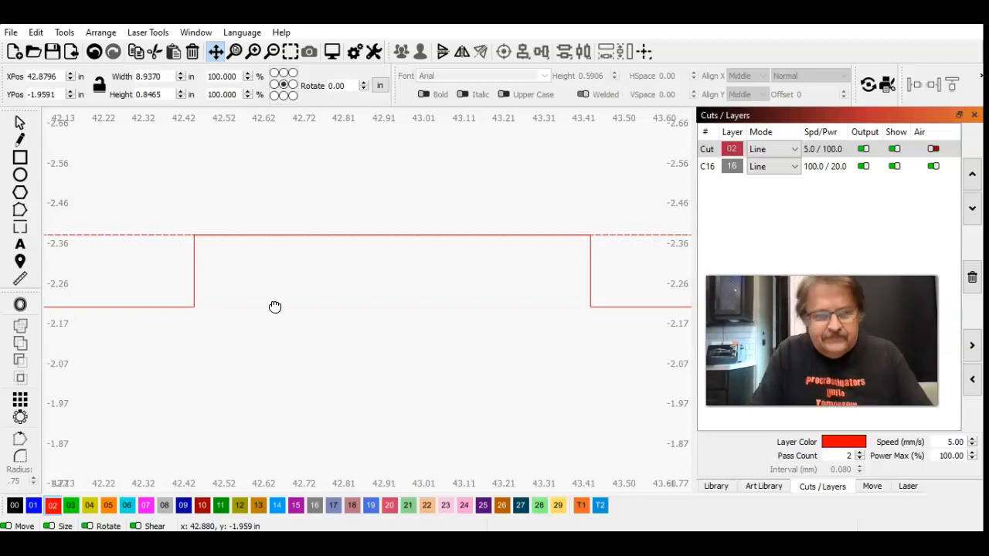
{"action": "left_click", "coordinate": [252, 54]}
{"action": "left_click", "coordinate": [253, 54]}
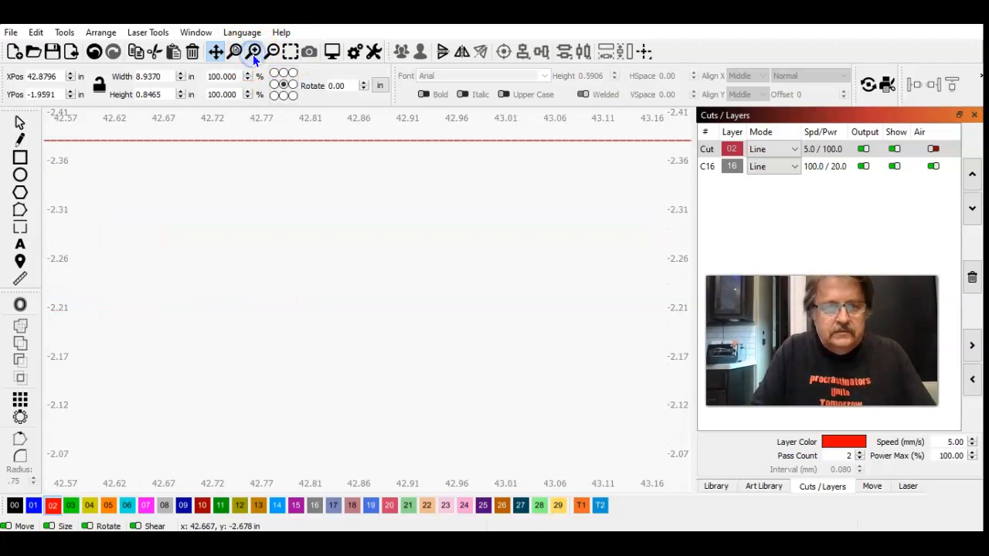
{"action": "left_click", "coordinate": [253, 54]}
{"action": "left_click_drag", "start_coordinate": [300, 191], "coordinate": [299, 333]}
{"action": "key", "text": "ctrl+Down"}
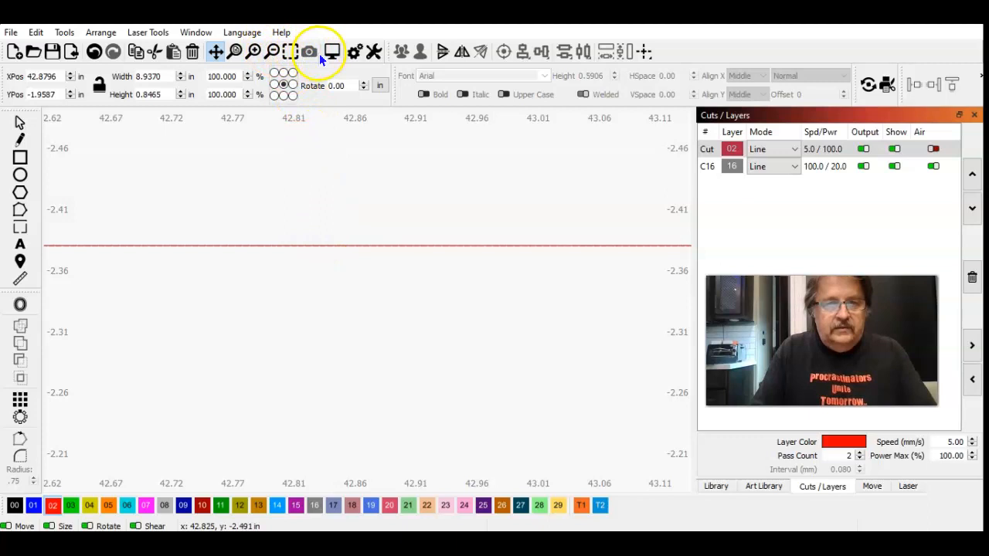
Step: Set the Ctrl-Arrow shape move increment to 0.0001 in the application settings
{"action": "left_click", "coordinate": [354, 51]}
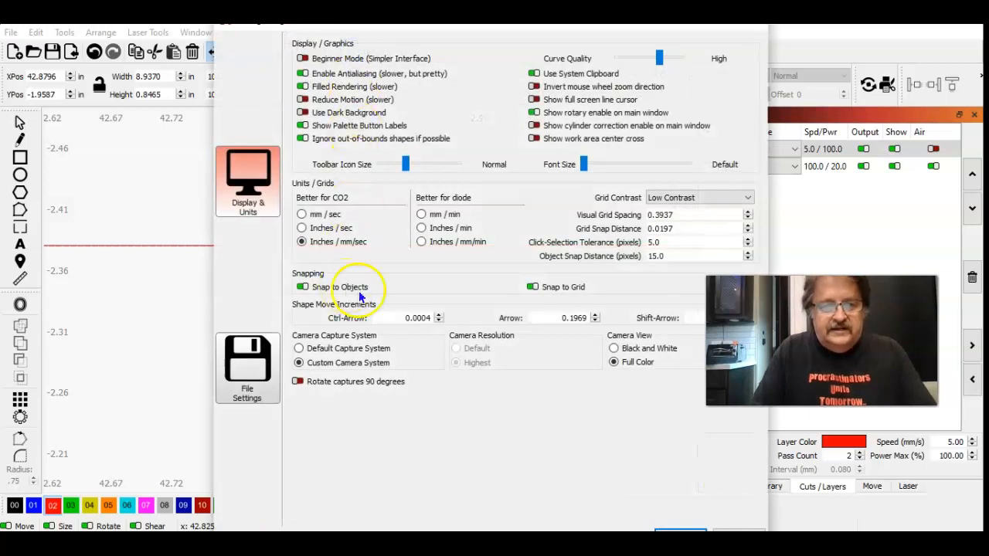
{"action": "left_click_drag", "start_coordinate": [407, 318], "coordinate": [457, 325]}
{"action": "type", "text": "."}
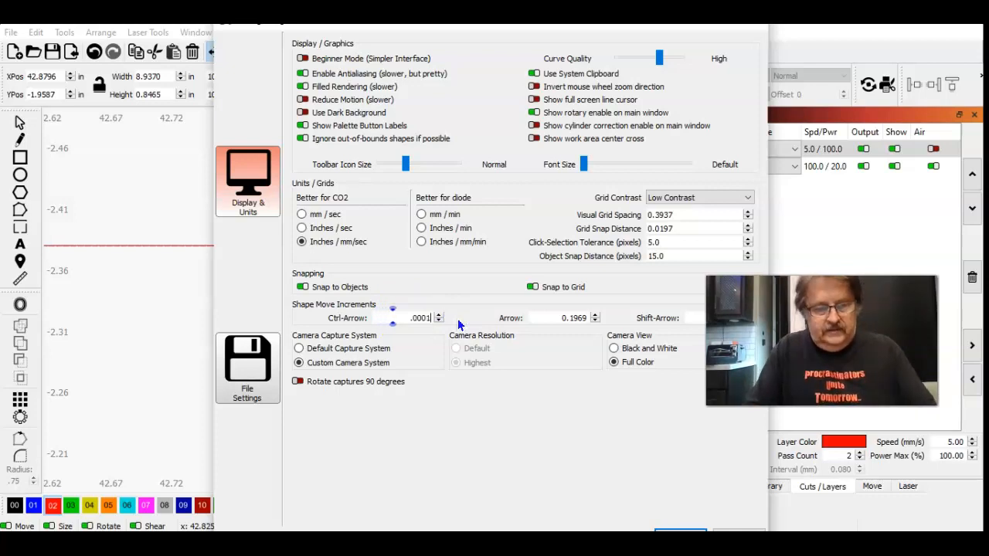
{"action": "left_click", "coordinate": [674, 532]}
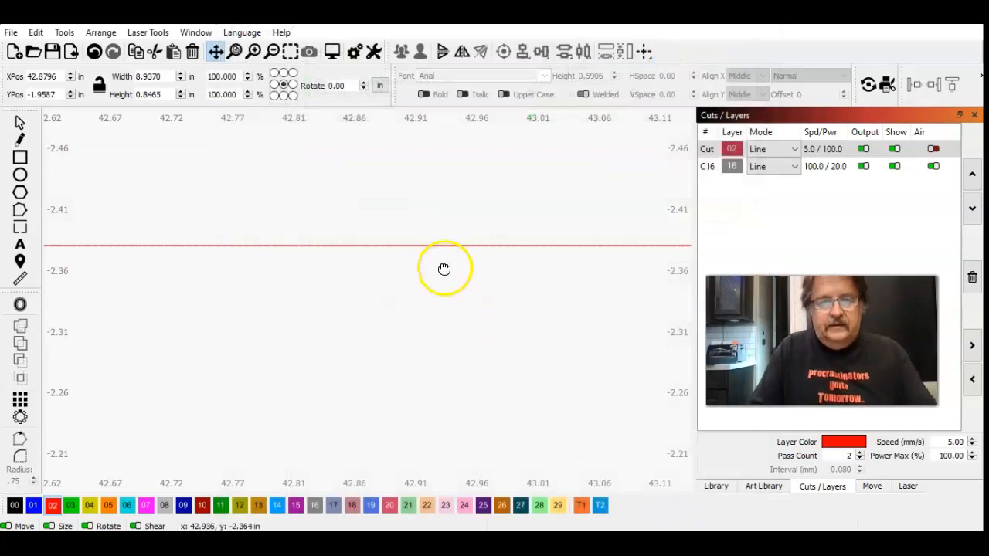
Step: Check the rectangle's top edge at very high magnification and nudge it up in 0.0001 in increments to match the lower tabs' base line
{"action": "left_click", "coordinate": [21, 123]}
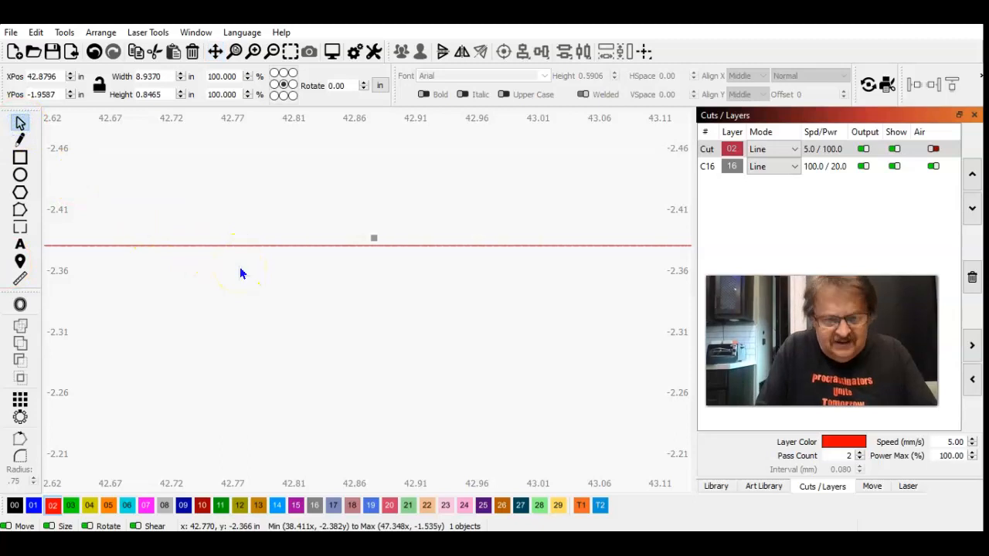
{"action": "left_click", "coordinate": [255, 52]}
{"action": "left_click", "coordinate": [256, 54]}
{"action": "left_click", "coordinate": [256, 53]}
{"action": "left_click", "coordinate": [255, 53]}
{"action": "left_click", "coordinate": [255, 53]}
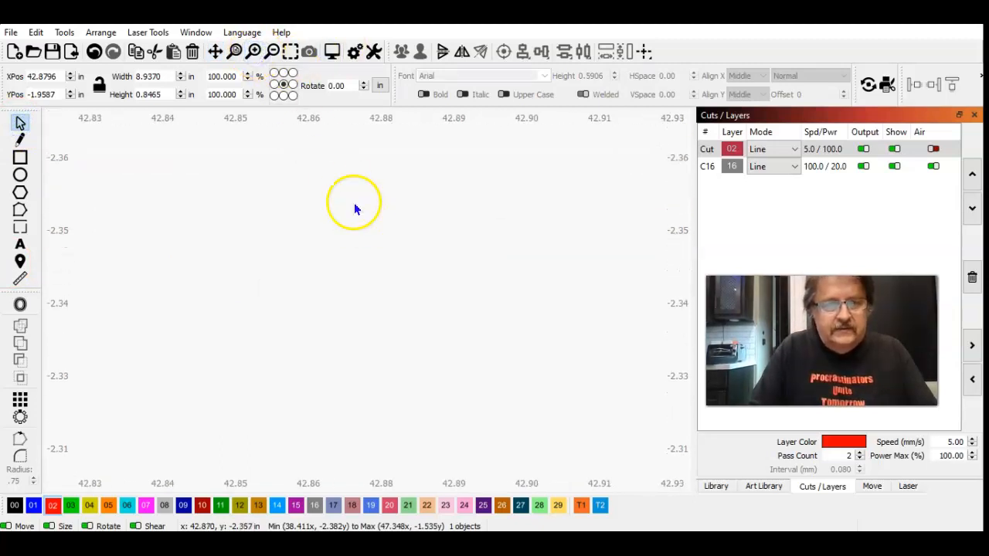
{"action": "left_click", "coordinate": [216, 52]}
{"action": "left_click_drag", "start_coordinate": [344, 225], "coordinate": [363, 377]}
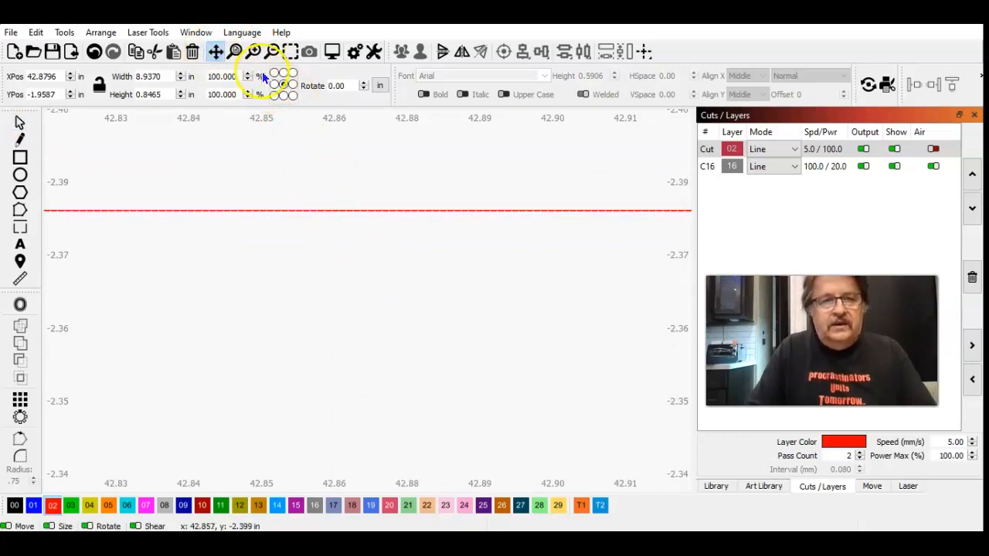
{"action": "left_click", "coordinate": [253, 52]}
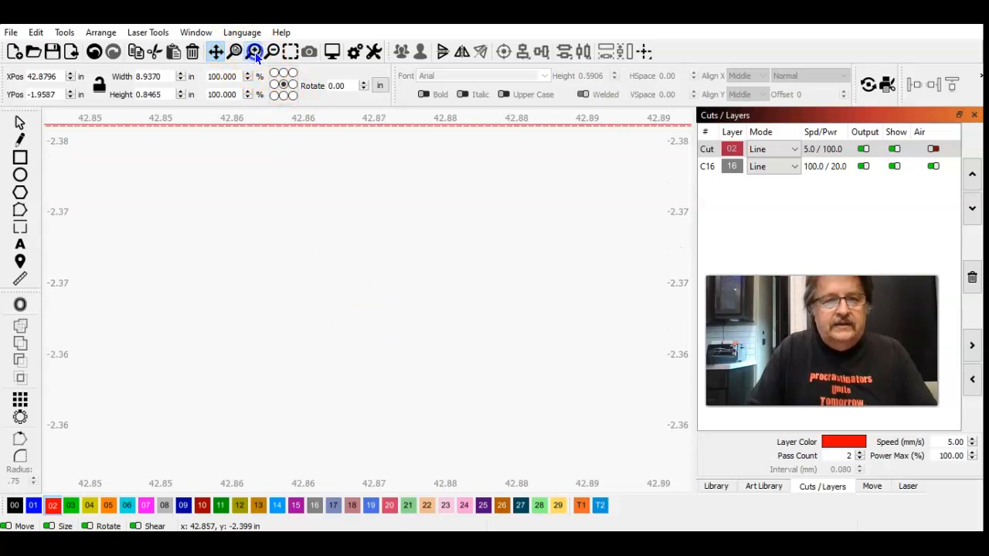
{"action": "left_click_drag", "start_coordinate": [326, 208], "coordinate": [345, 286]}
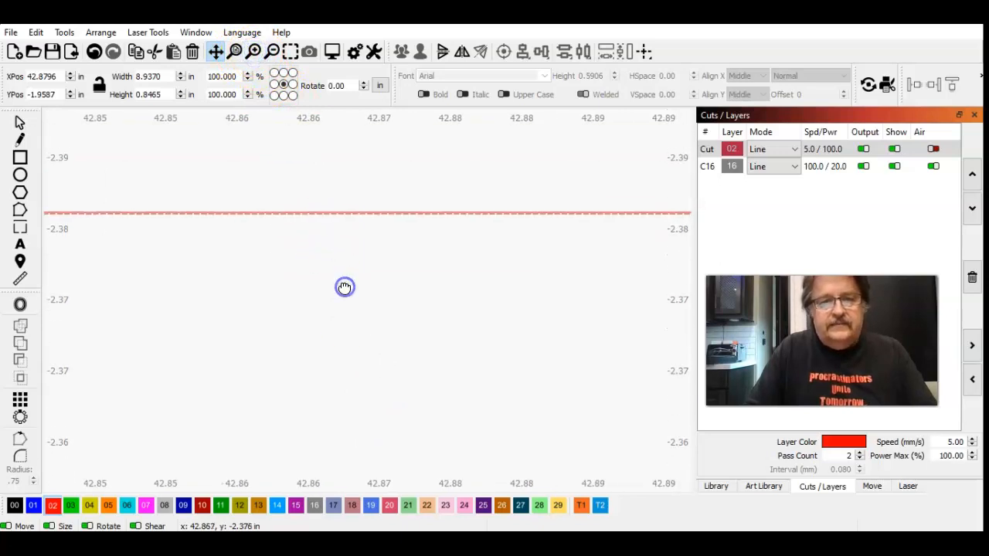
{"action": "left_click", "coordinate": [253, 52]}
{"action": "left_click", "coordinate": [253, 51]}
{"action": "left_click_drag", "start_coordinate": [315, 239], "coordinate": [319, 394]}
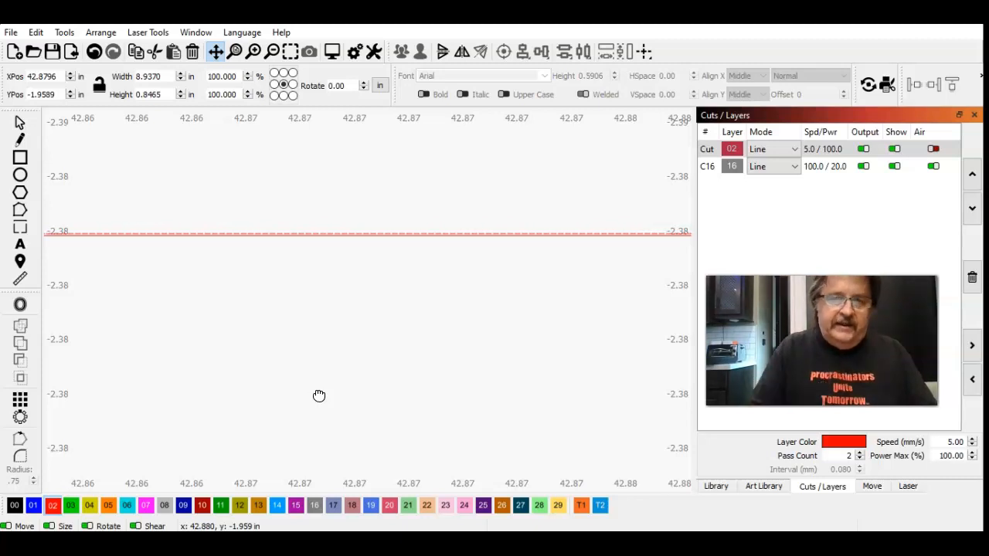
{"action": "left_click", "coordinate": [272, 52]}
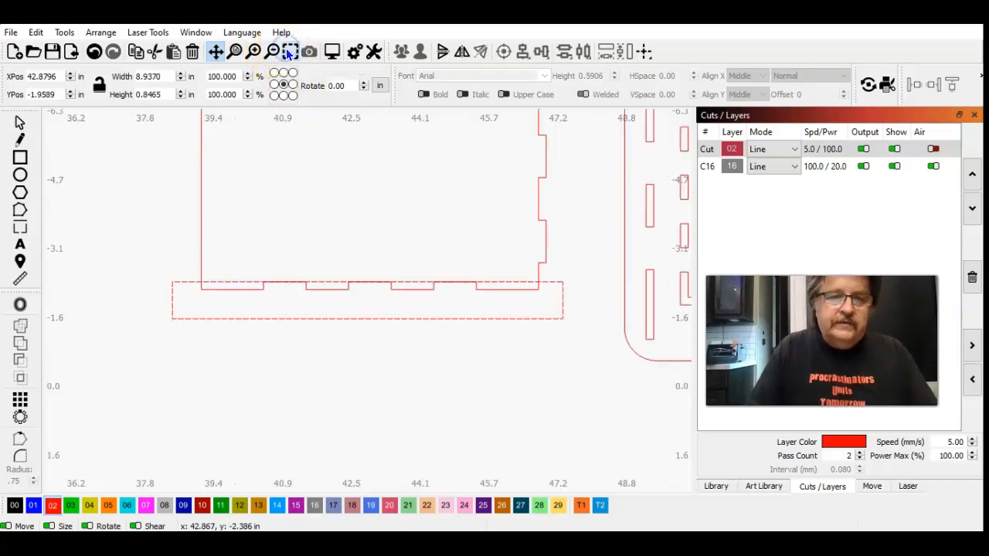
Step: Subtract the rectangle from the side panel with the Boolean Assistant's Subtract B - A, trimming off the panel's lower tabs
{"action": "left_click", "coordinate": [19, 125]}
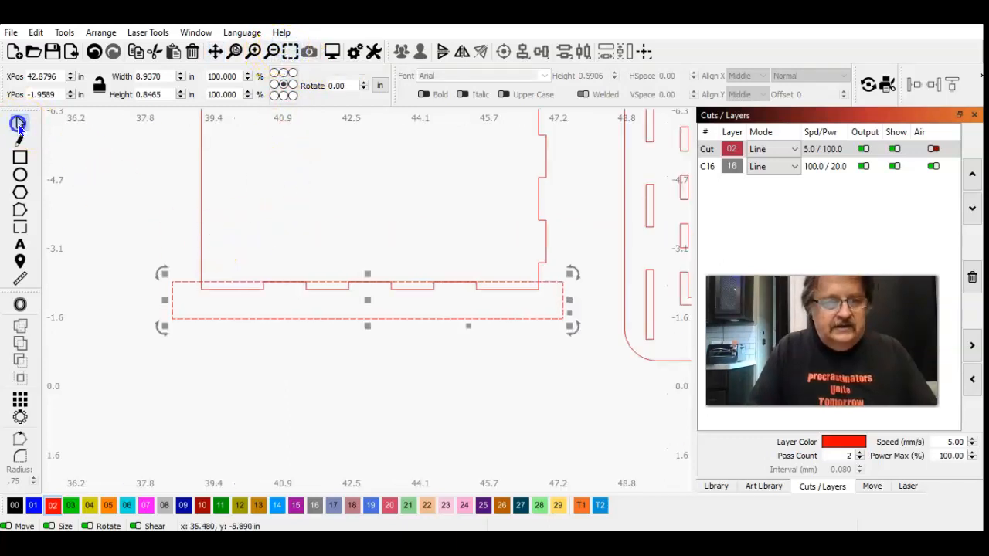
{"action": "left_click", "coordinate": [201, 193]}
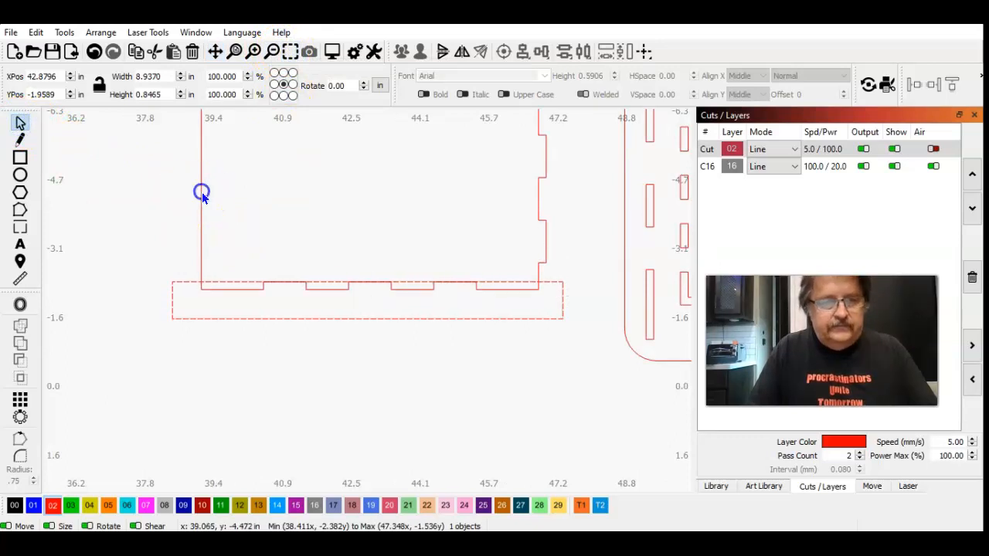
{"action": "left_click", "coordinate": [202, 192], "text": "shift"}
{"action": "left_click", "coordinate": [113, 30]}
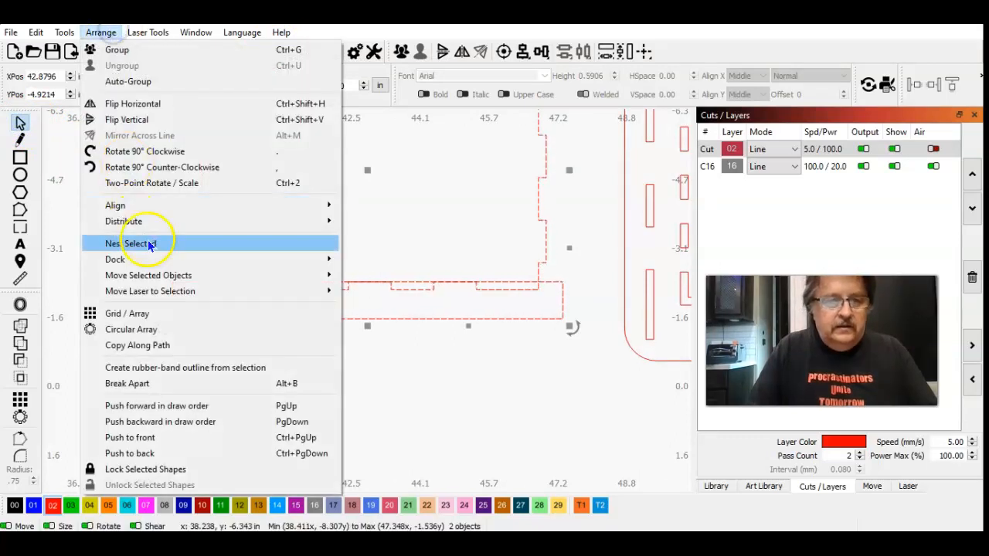
{"action": "mouse_move", "coordinate": [64, 32]}
{"action": "left_click", "coordinate": [114, 303]}
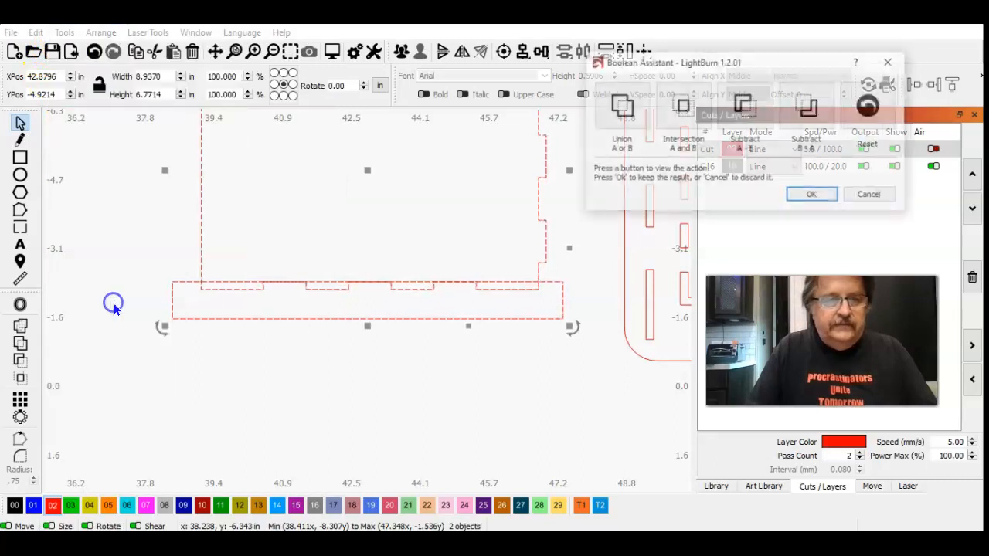
{"action": "left_click", "coordinate": [819, 90]}
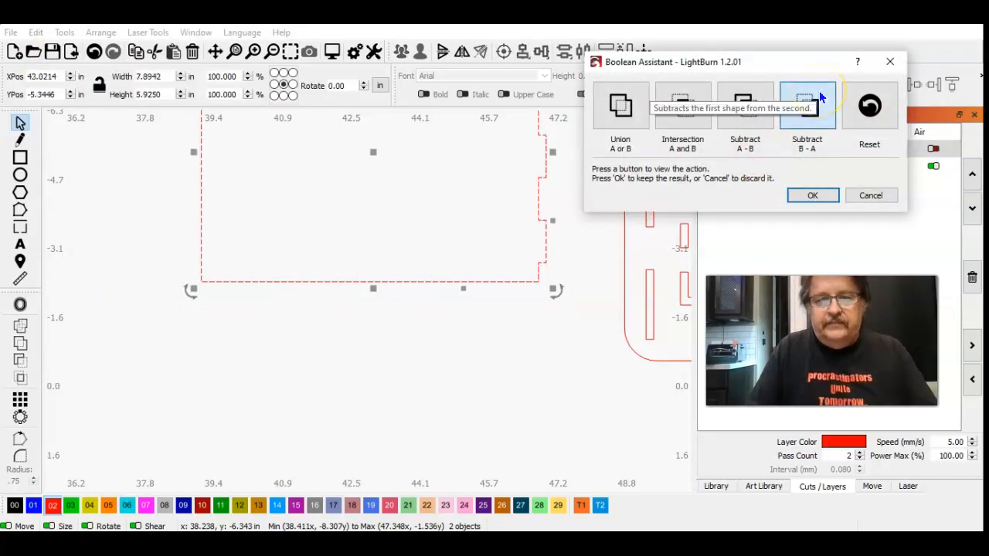
{"action": "left_click", "coordinate": [814, 193]}
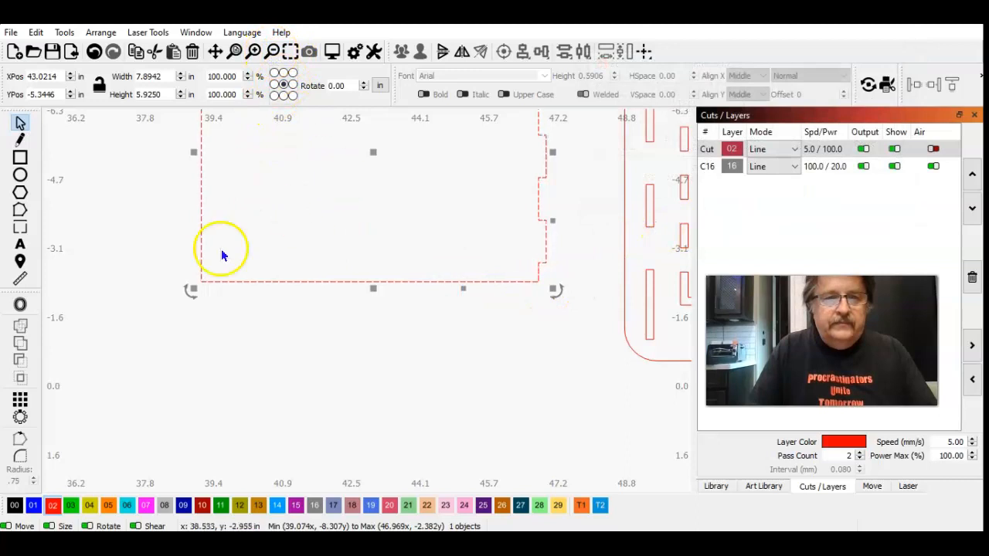
Step: Draw a tall rectangle about 0.45 in wide and 6.44 in high just to the right of the panel's side tabs
{"action": "left_click", "coordinate": [115, 253]}
{"action": "left_click", "coordinate": [203, 201]}
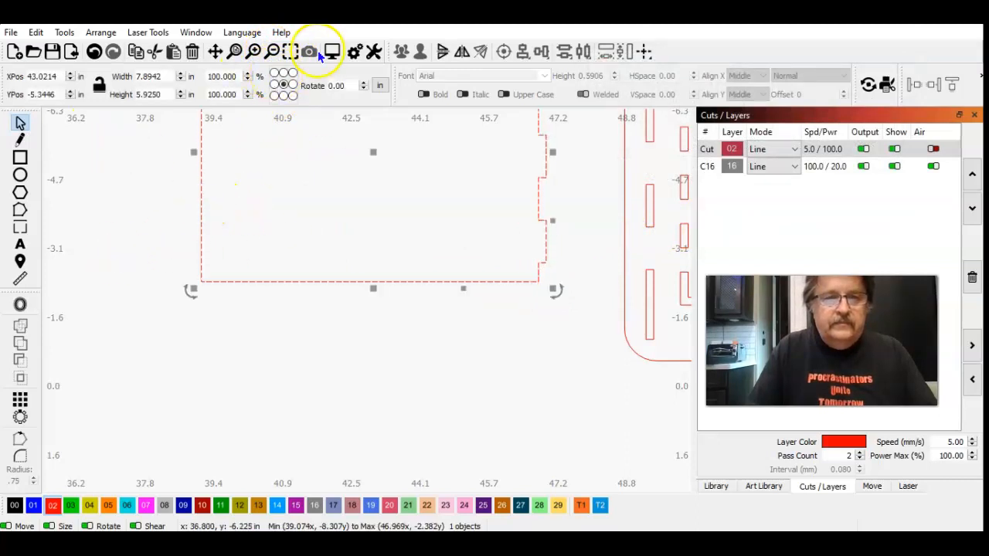
{"action": "left_click", "coordinate": [290, 52]}
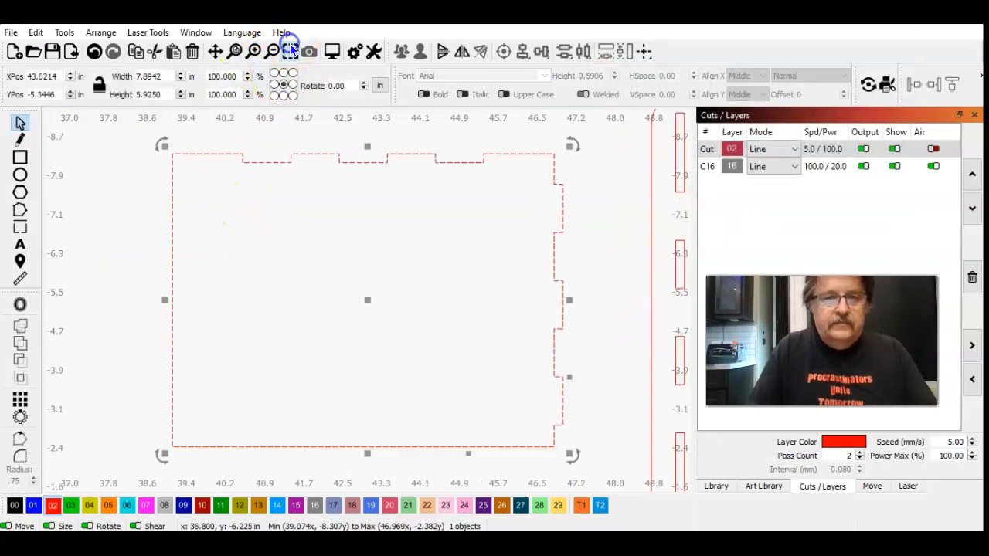
{"action": "left_click", "coordinate": [20, 158]}
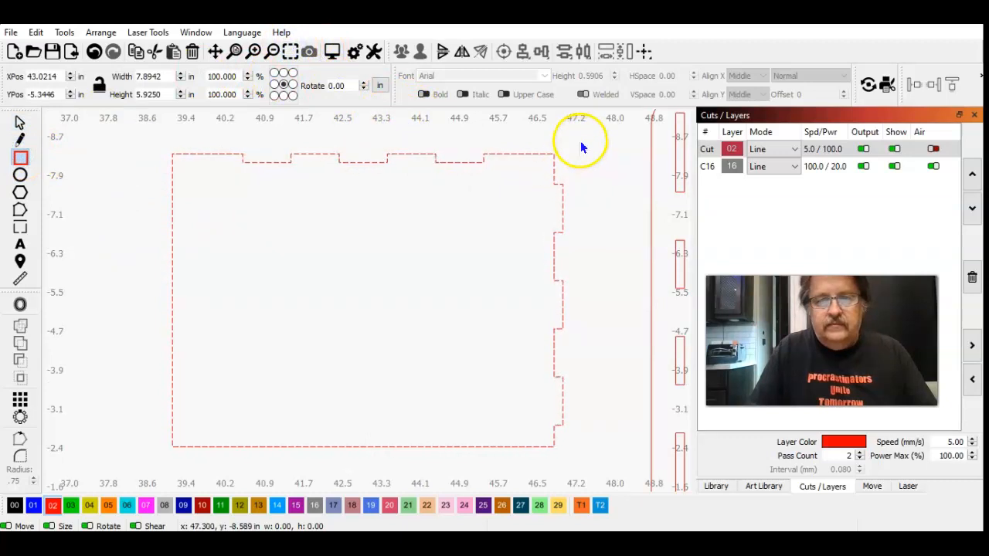
{"action": "left_click_drag", "start_coordinate": [580, 140], "coordinate": [602, 459]}
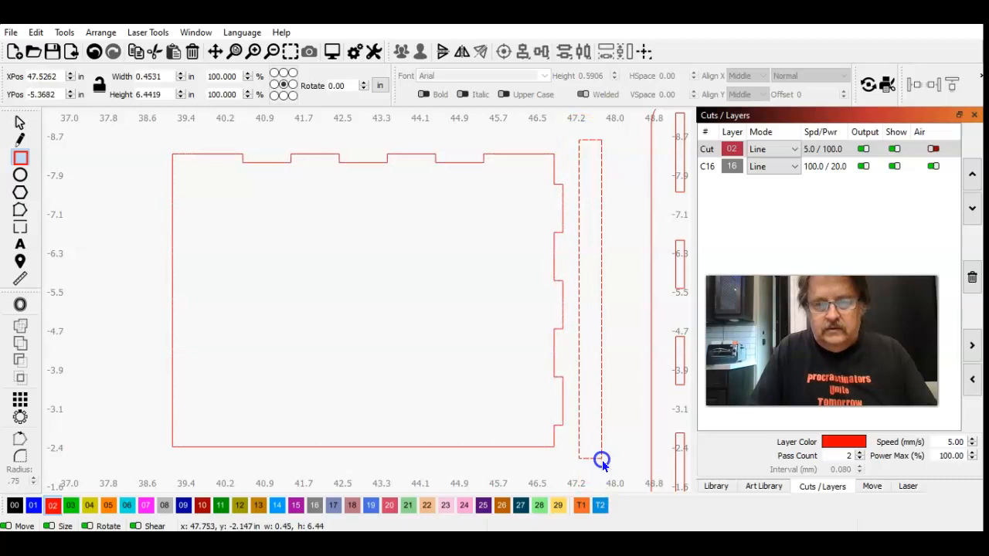
{"action": "left_click", "coordinate": [20, 123]}
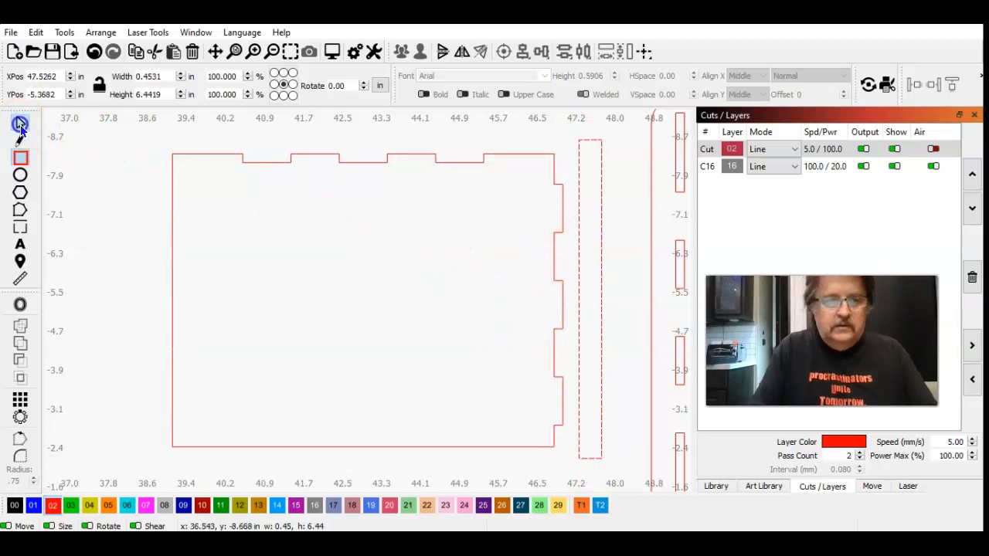
Step: Move the tall rectangle over the panel's right-hand tabs so its left edge lies roughly on their base line
{"action": "key", "text": "Left"}
{"action": "key", "text": "Left"}
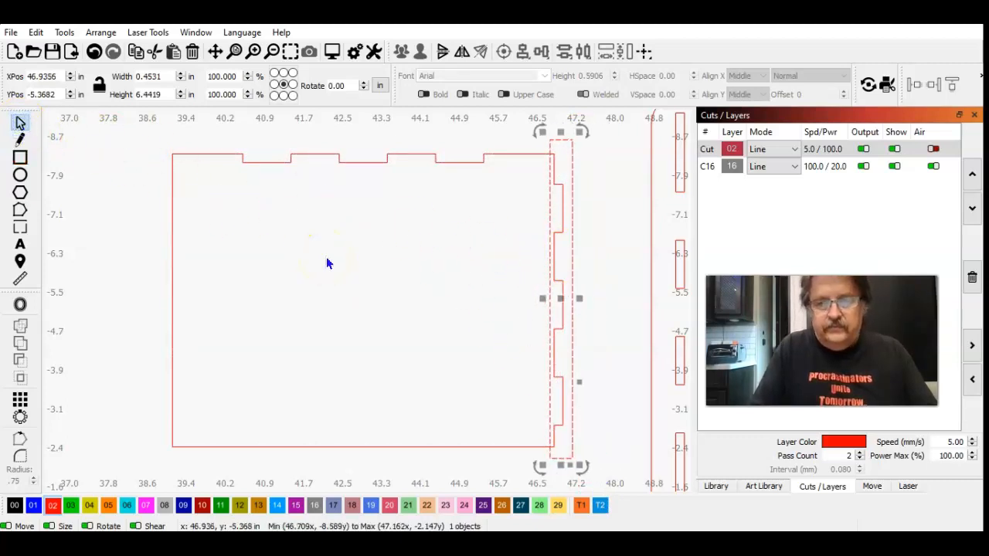
{"action": "key", "text": "Right"}
{"action": "key", "text": "Right"}
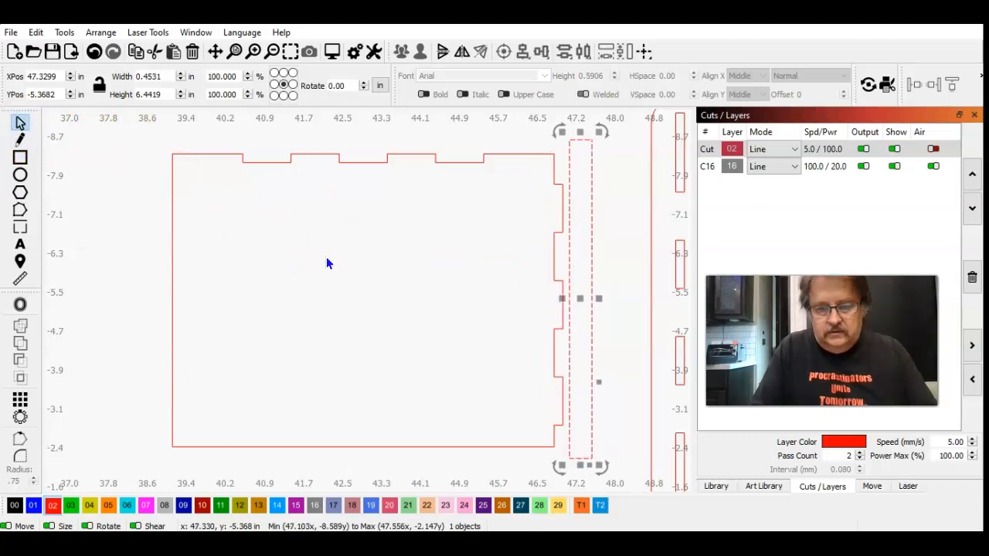
{"action": "left_click_drag", "start_coordinate": [577, 300], "coordinate": [565, 302]}
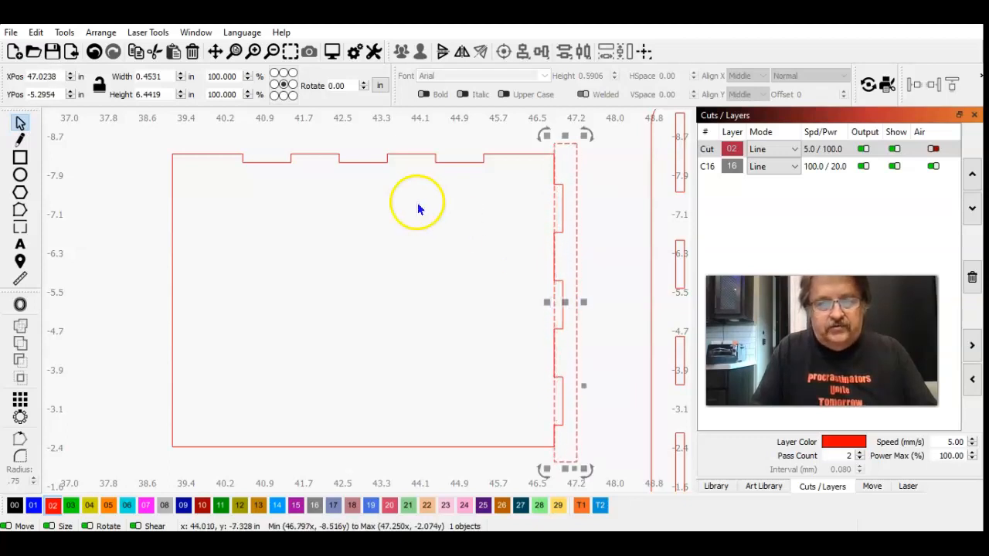
Step: Nudge the rectangle left in fine increments at high magnification so its left edge matches the base line of the right-hand tabs
{"action": "left_click", "coordinate": [255, 51]}
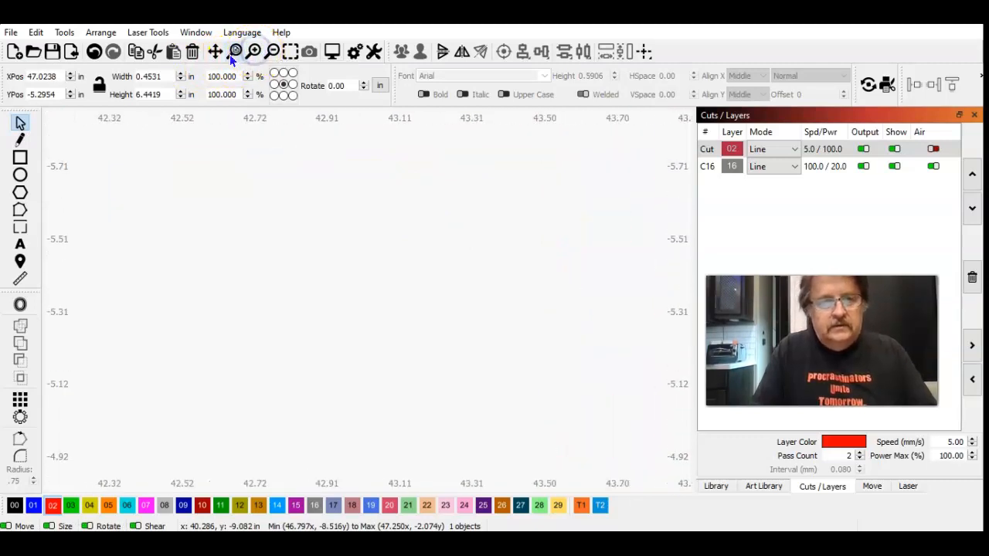
{"action": "left_click", "coordinate": [290, 52]}
{"action": "left_click", "coordinate": [254, 54]}
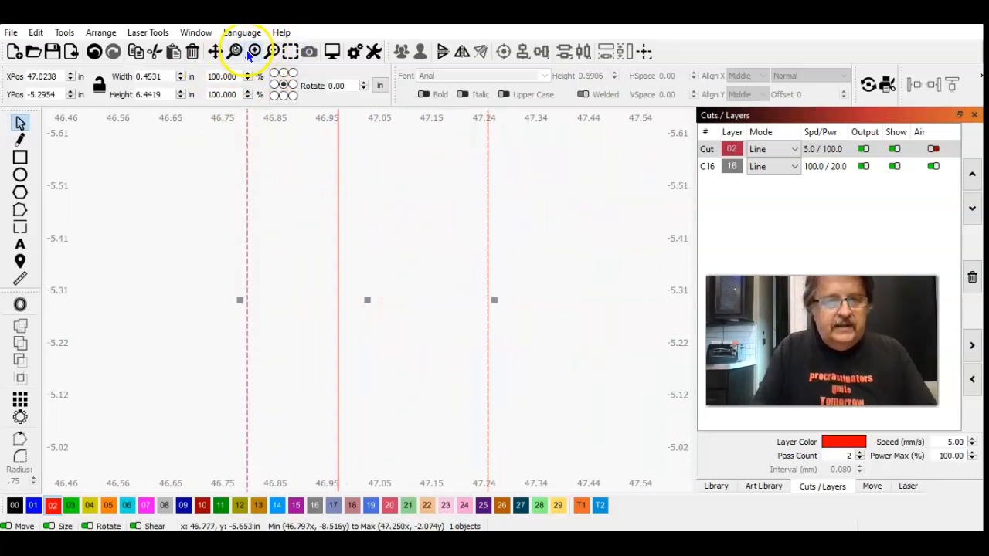
{"action": "left_click", "coordinate": [213, 55]}
{"action": "left_click_drag", "start_coordinate": [210, 189], "coordinate": [213, 510]}
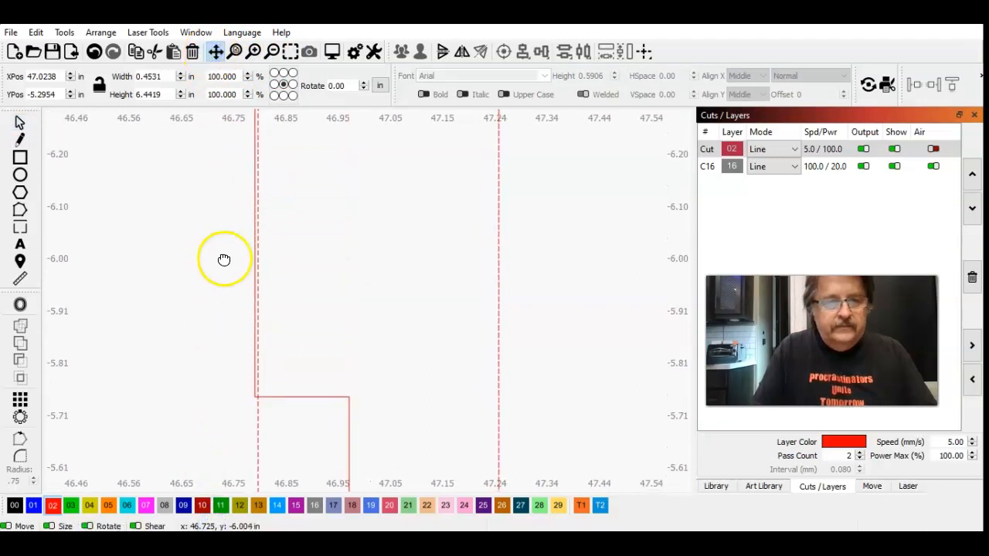
{"action": "left_click", "coordinate": [19, 125]}
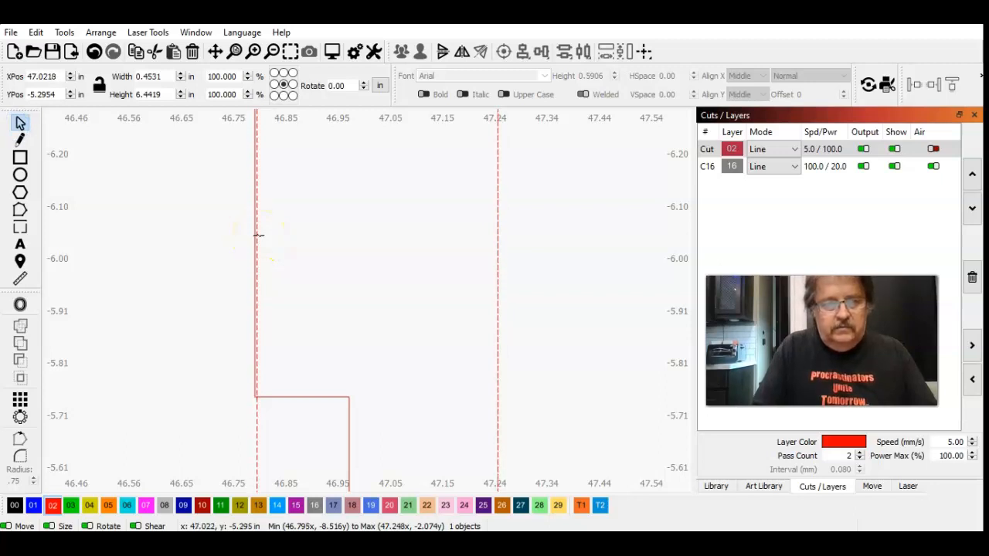
{"action": "key", "text": "ctrl+Left"}
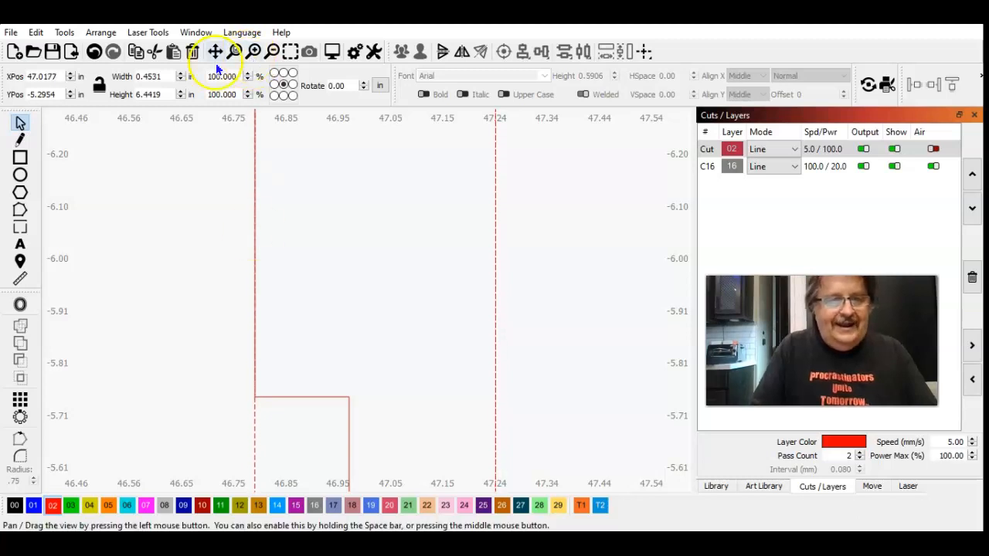
Step: Select the side panel together with the aligned tall rectangle, adding the panel after the rectangle
{"action": "left_click", "coordinate": [289, 52]}
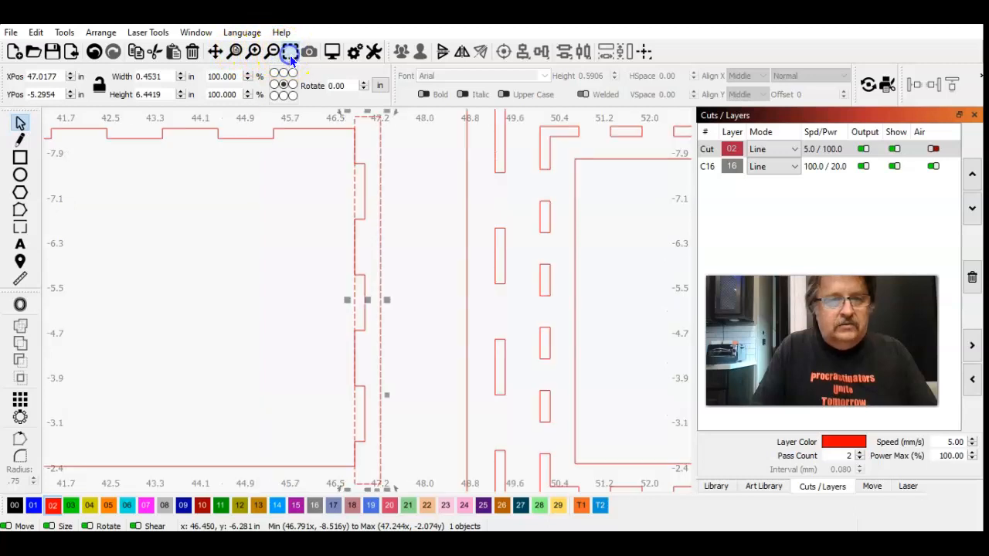
{"action": "left_click", "coordinate": [297, 132], "text": "shift"}
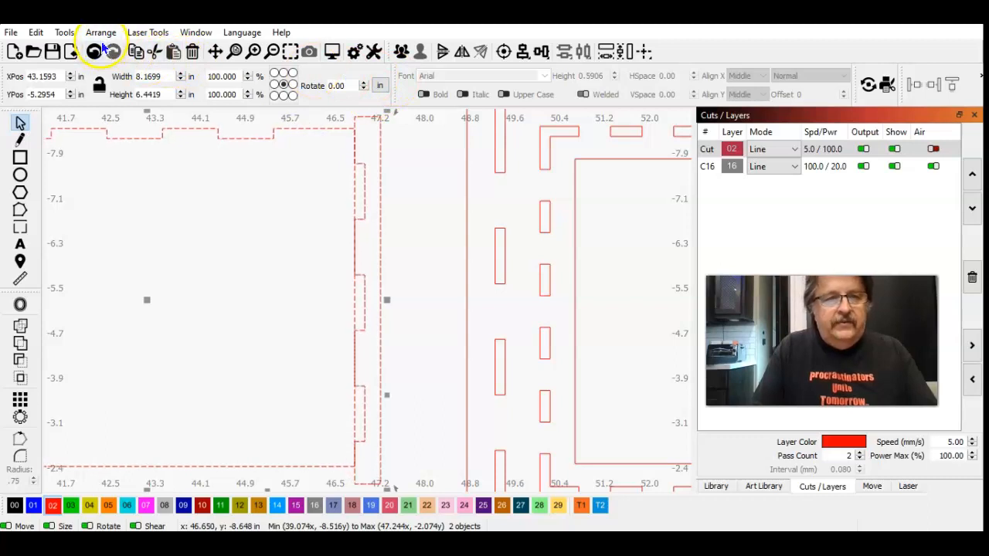
{"action": "left_click", "coordinate": [65, 34]}
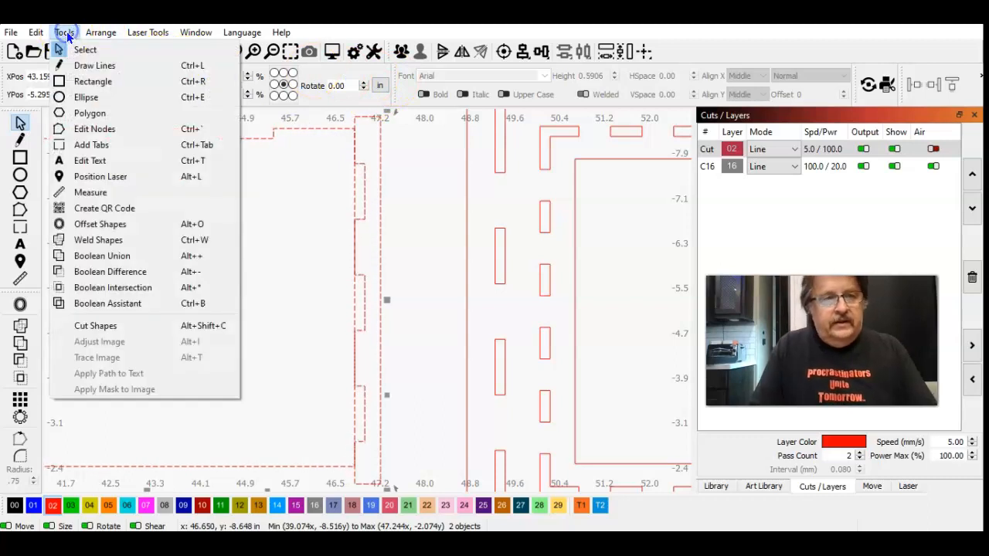
{"action": "left_click", "coordinate": [118, 308]}
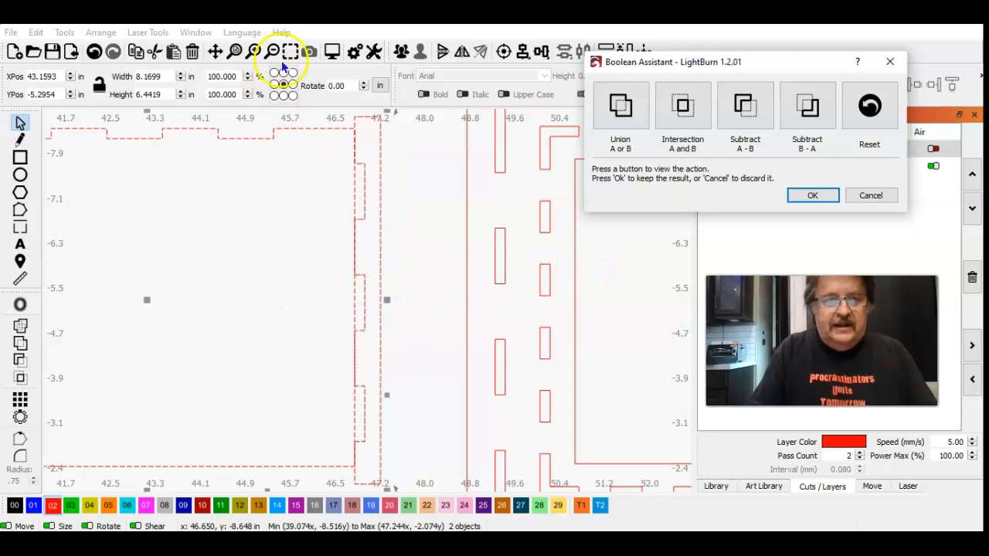
{"action": "left_click", "coordinate": [868, 194]}
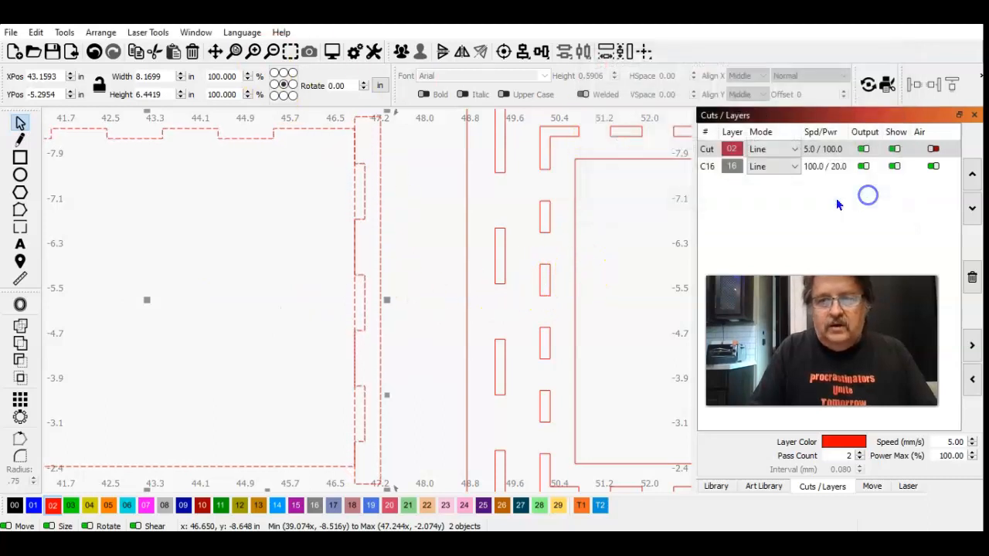
Step: Open the Boolean Assistant for the selected rectangle and side panel and preview the union, intersection and both subtraction options
{"action": "left_click", "coordinate": [274, 53]}
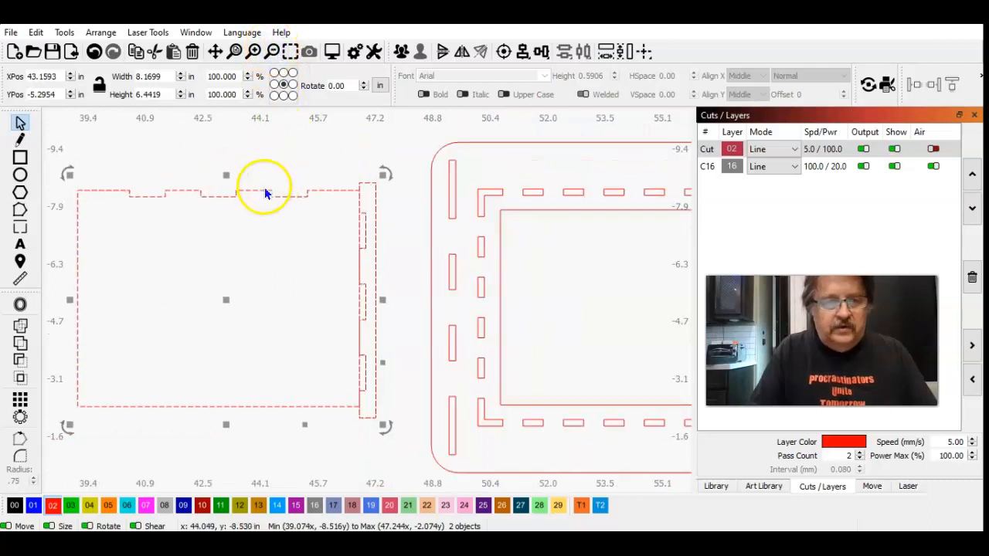
{"action": "left_click", "coordinate": [97, 34]}
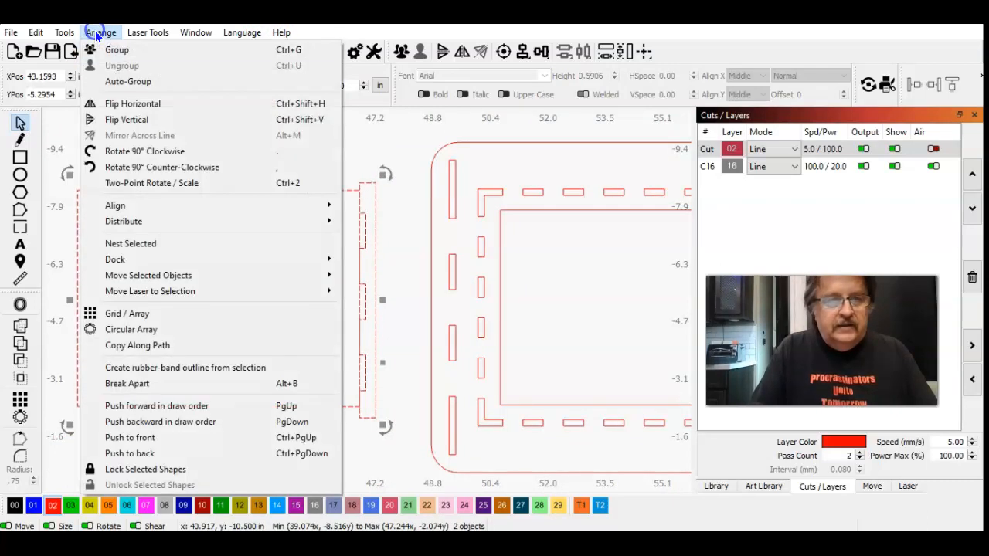
{"action": "mouse_move", "coordinate": [64, 34]}
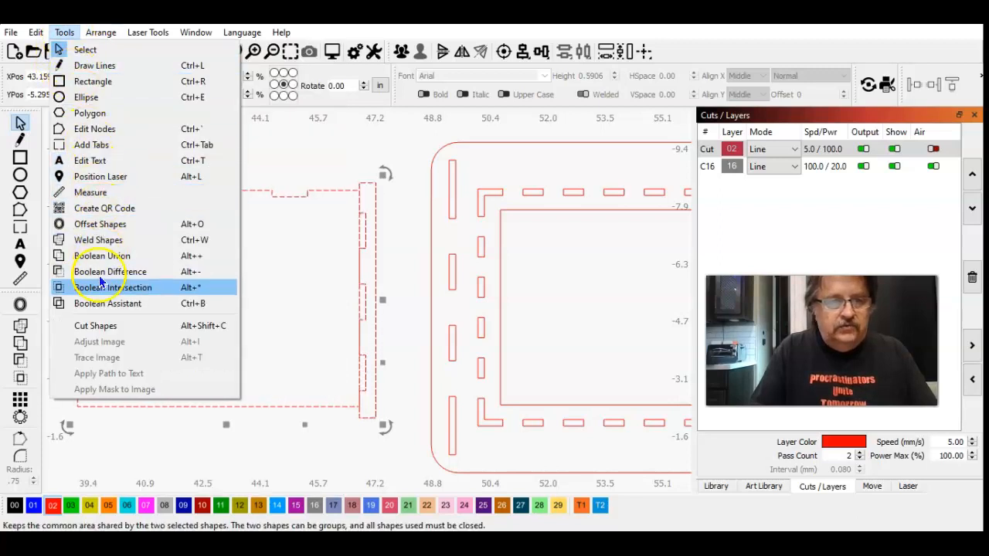
{"action": "left_click", "coordinate": [101, 303]}
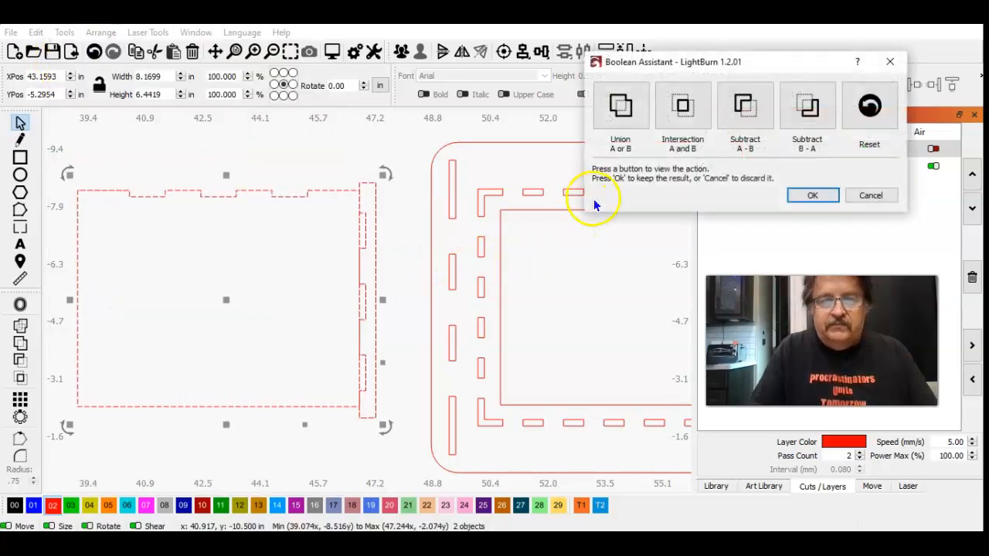
{"action": "left_click", "coordinate": [622, 106]}
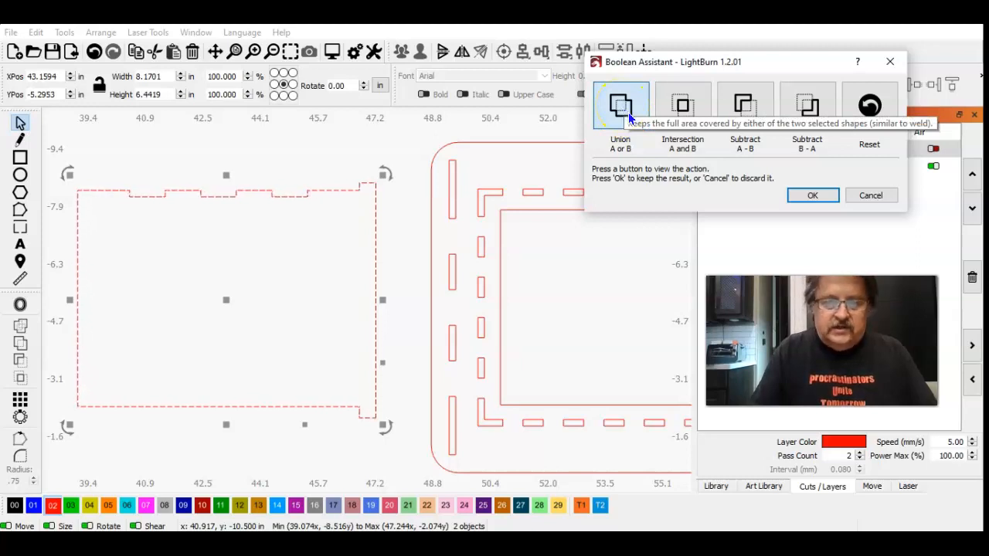
{"action": "left_click", "coordinate": [688, 102]}
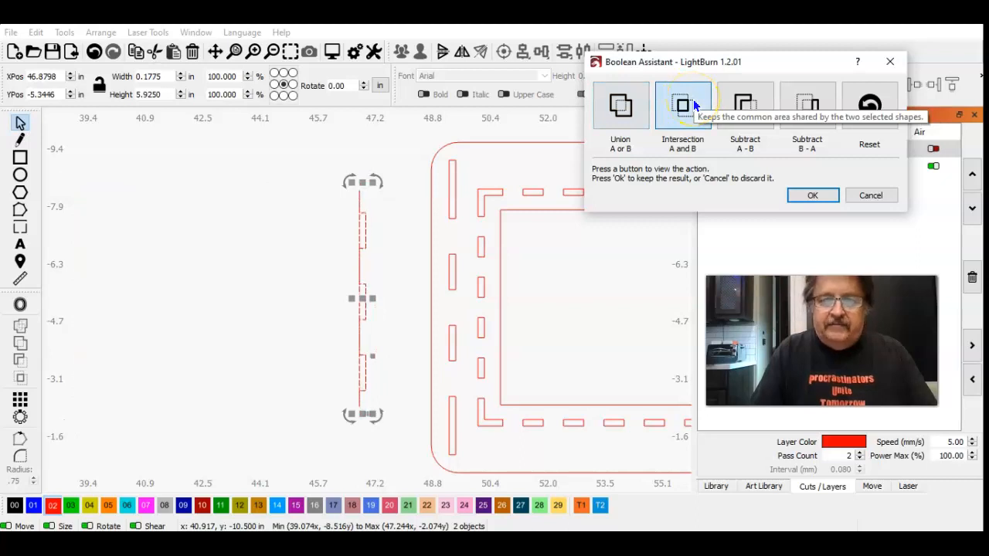
{"action": "left_click", "coordinate": [621, 104]}
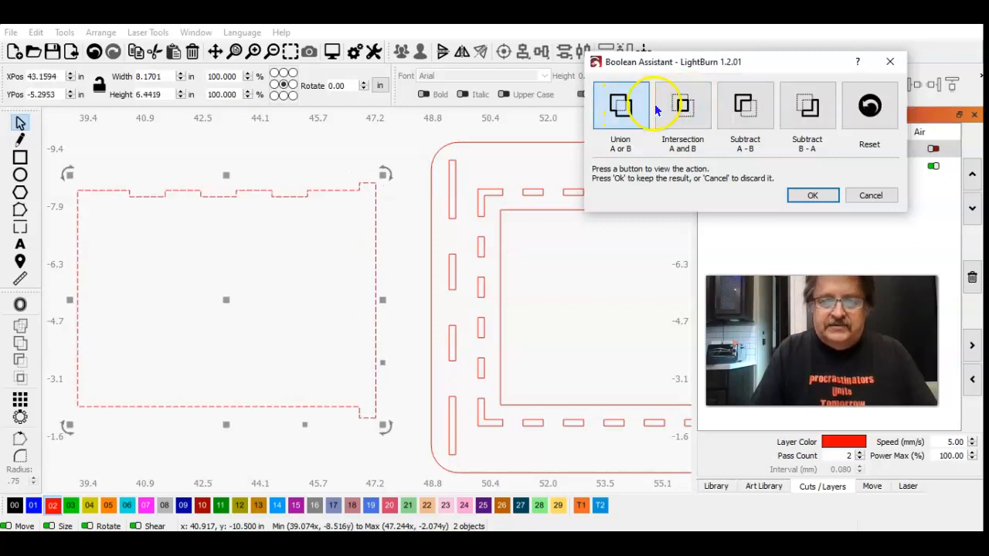
{"action": "left_click", "coordinate": [677, 108]}
{"action": "left_click", "coordinate": [735, 108]}
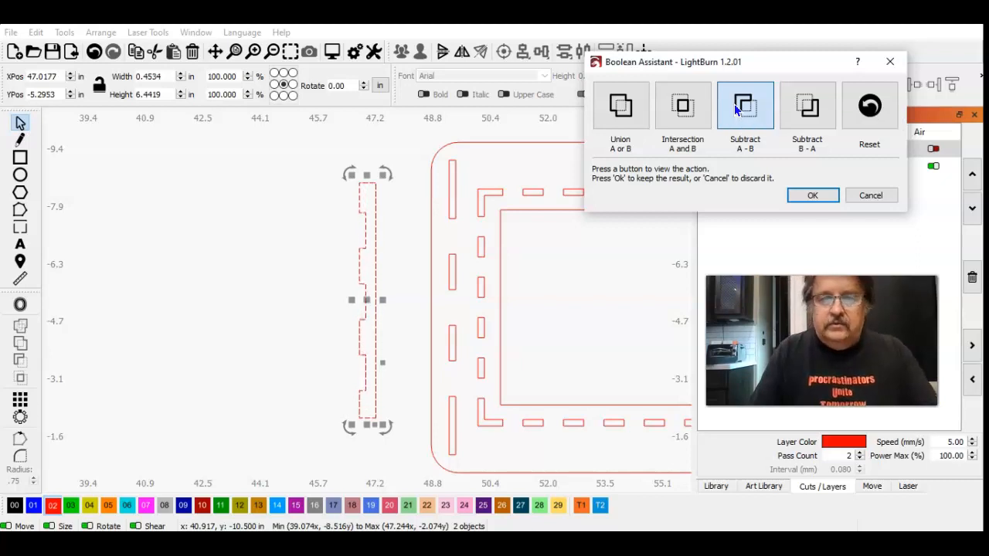
{"action": "left_click", "coordinate": [806, 105]}
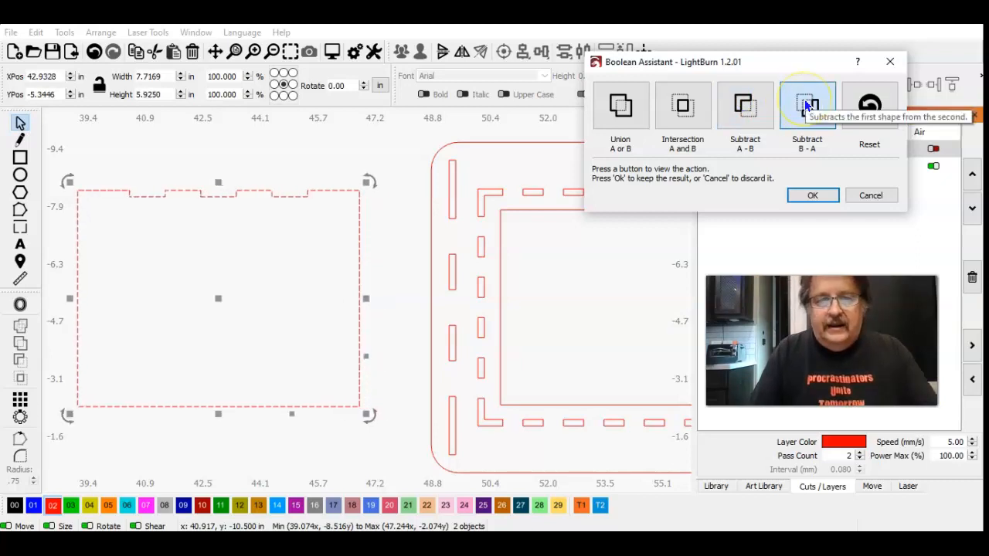
{"action": "left_click", "coordinate": [746, 105]}
{"action": "left_click", "coordinate": [794, 114]}
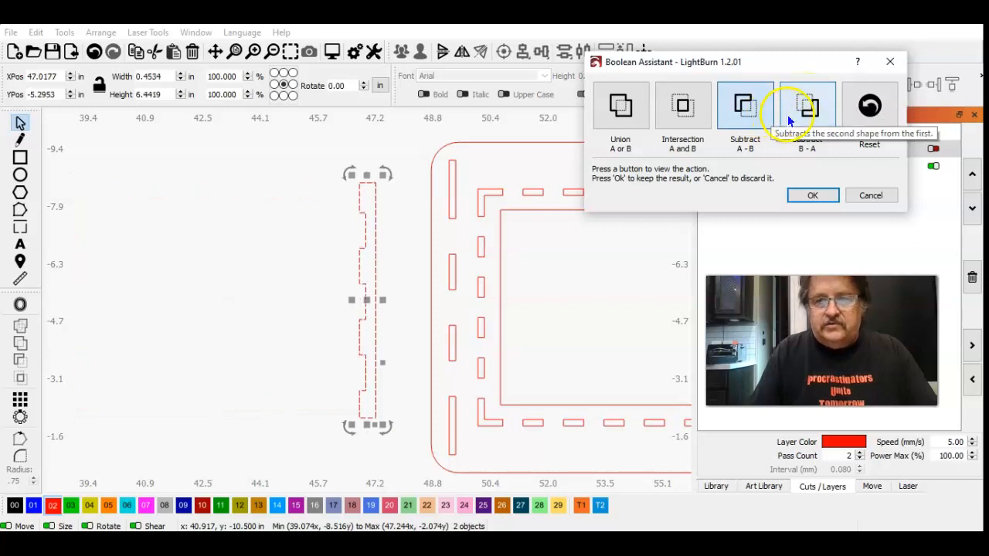
{"action": "left_click", "coordinate": [743, 105]}
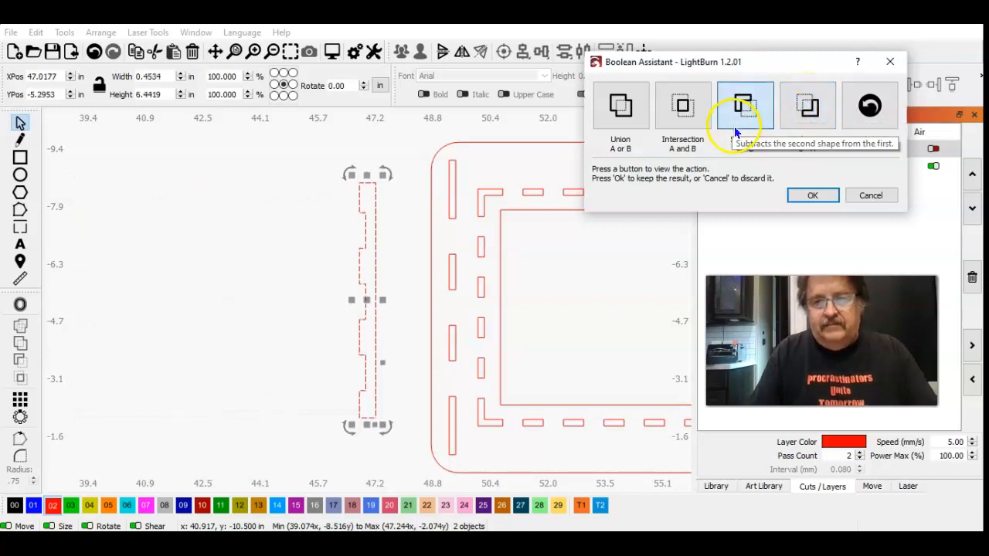
Step: Trim the panel's right-hand tabs by subtracting the tall rectangle with Subtract B - A, and keep the result
{"action": "left_click", "coordinate": [796, 108]}
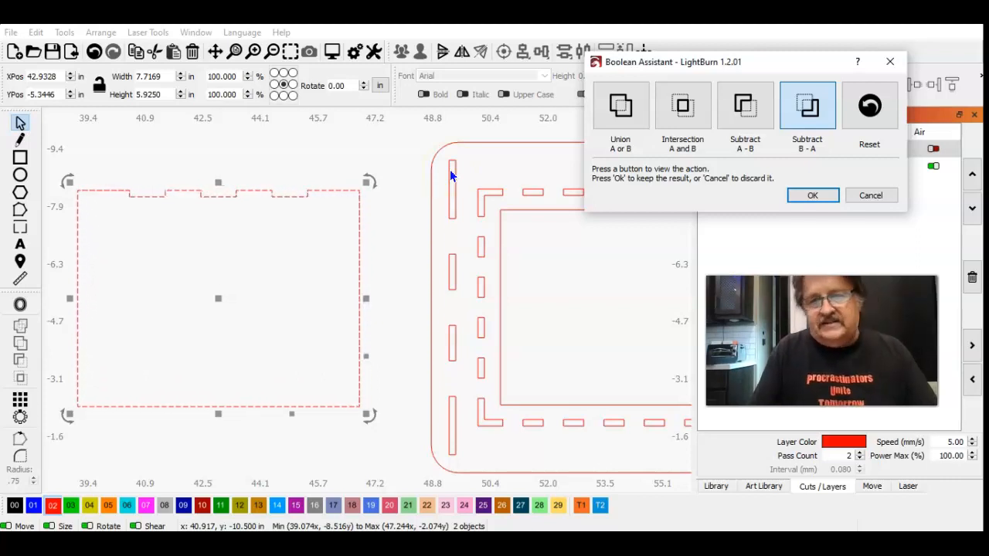
{"action": "left_click", "coordinate": [809, 112]}
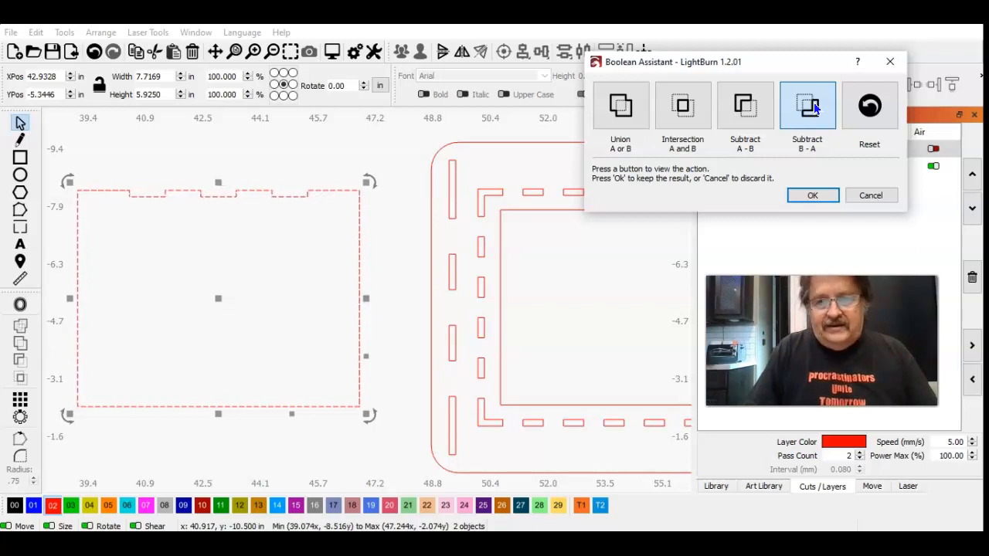
{"action": "left_click", "coordinate": [812, 197]}
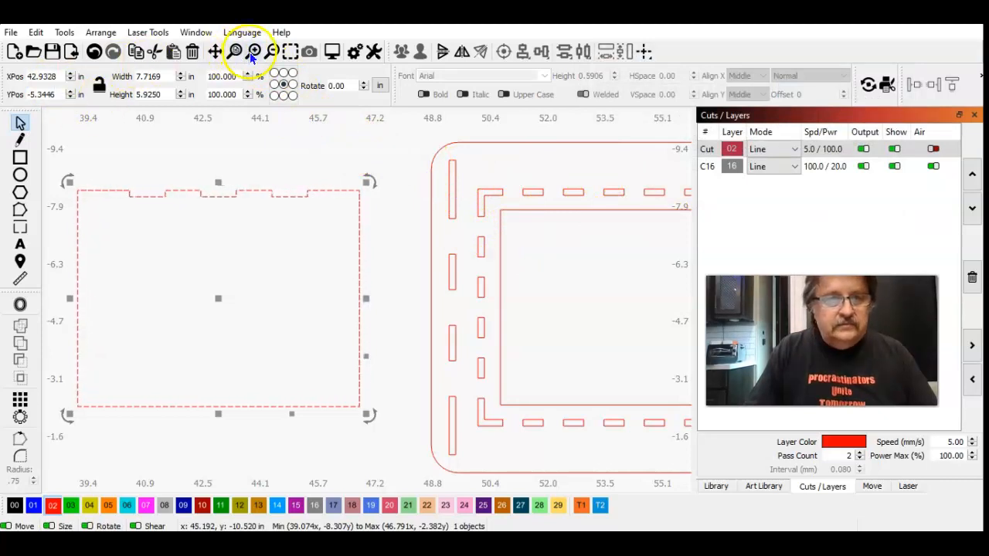
Step: Delete the untrimmed, fully tabbed side panel to the right of the slotted stand plate
{"action": "left_click", "coordinate": [272, 51]}
{"action": "left_click", "coordinate": [272, 51]}
{"action": "left_click", "coordinate": [271, 51]}
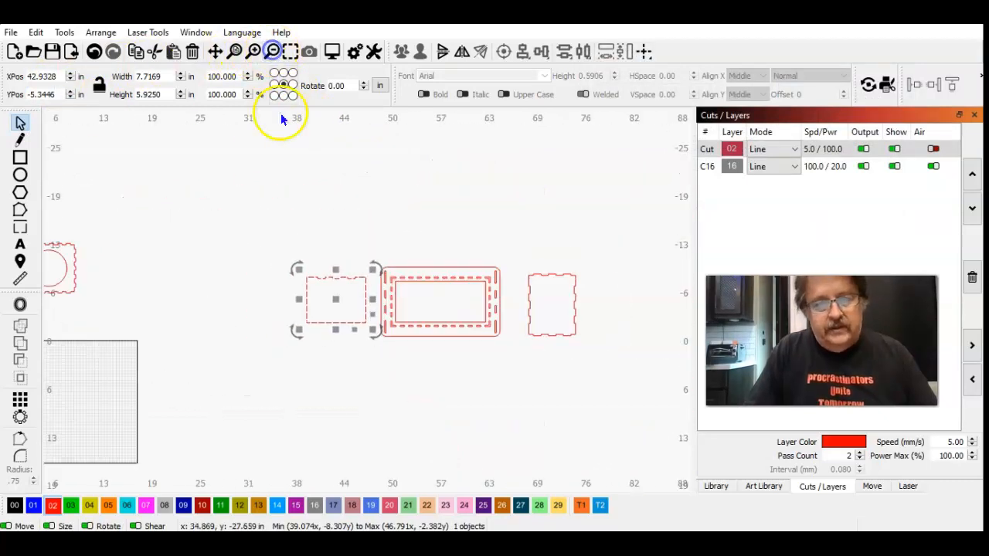
{"action": "left_click", "coordinate": [249, 172]}
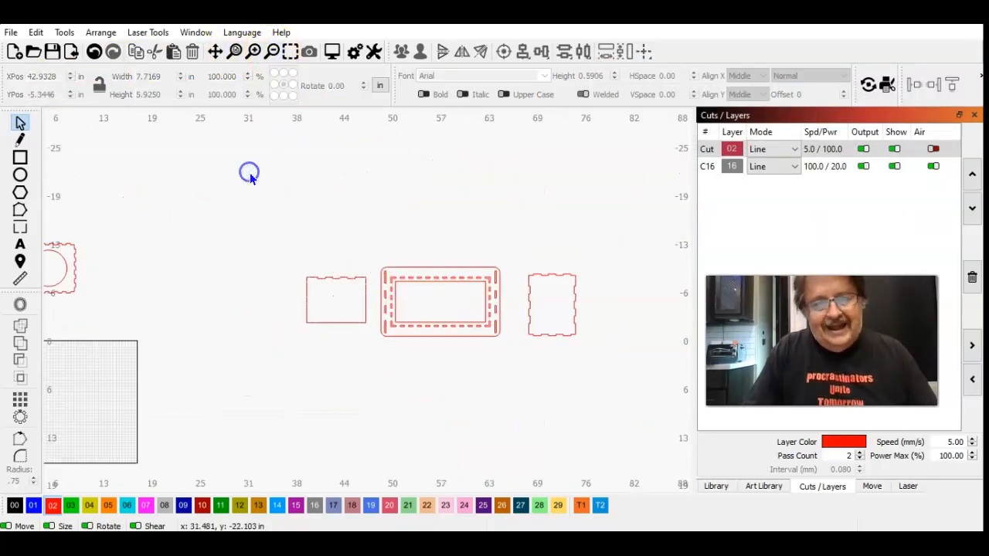
{"action": "left_click", "coordinate": [529, 300]}
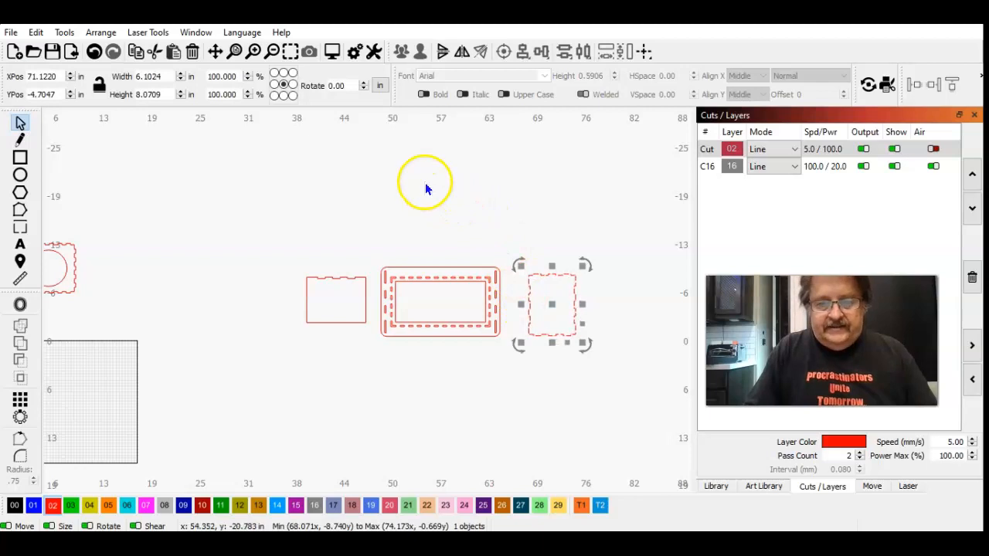
{"action": "key", "text": "Delete"}
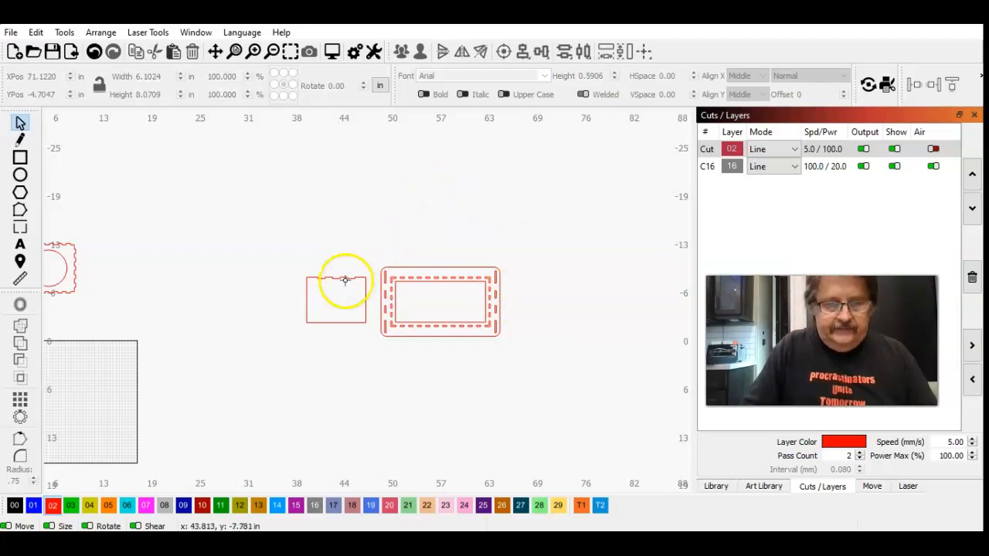
Step: Duplicate the trimmed side panel and move the copy straight across to the right of the stand plate, centred at about X 70.1 in
{"action": "left_click", "coordinate": [342, 277]}
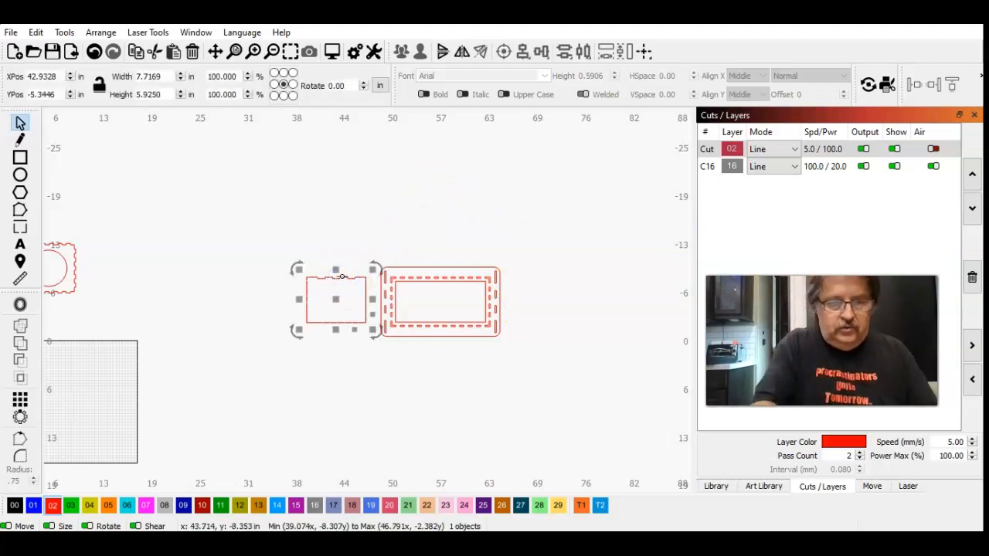
{"action": "key", "text": "ctrl+d"}
{"action": "key", "text": "Right"}
{"action": "key", "text": "Right"}
{"action": "key", "text": "Right"}
{"action": "key", "text": "Right"}
{"action": "key", "text": "Right"}
{"action": "key", "text": "Right"}
{"action": "key", "text": "Right"}
{"action": "key", "text": "Right"}
{"action": "key", "text": "Right"}
{"action": "key", "text": "Right"}
{"action": "key", "text": "Right"}
{"action": "key", "text": "Right"}
{"action": "key", "text": "Right"}
{"action": "key", "text": "Right"}
{"action": "key", "text": "Right"}
{"action": "key", "text": "Right"}
{"action": "key", "text": "Right"}
{"action": "key", "text": "Right"}
{"action": "key", "text": "Right"}
{"action": "key", "text": "Right"}
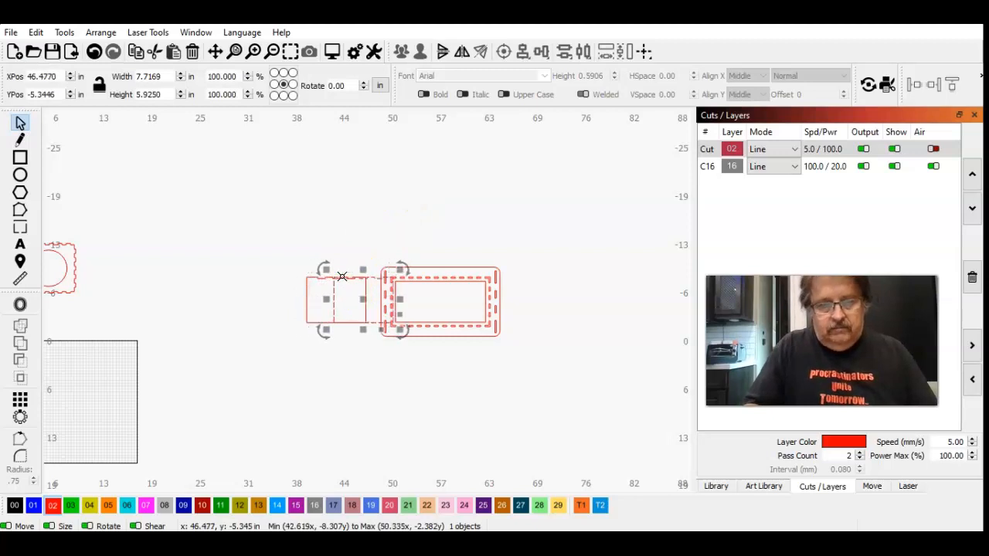
{"action": "key", "text": "Right"}
{"action": "key", "text": "Right"}
{"action": "key", "text": "Right"}
{"action": "key", "text": "Right"}
{"action": "key", "text": "Right"}
{"action": "key", "text": "Right"}
{"action": "key", "text": "Right"}
{"action": "key", "text": "Right"}
{"action": "key", "text": "Right"}
{"action": "key", "text": "Right"}
{"action": "key", "text": "Right"}
{"action": "key", "text": "Right"}
{"action": "key", "text": "Right"}
{"action": "key", "text": "Right"}
{"action": "key", "text": "Right"}
{"action": "key", "text": "Right"}
{"action": "key", "text": "Right"}
{"action": "key", "text": "Right"}
{"action": "key", "text": "Right"}
{"action": "key", "text": "Right"}
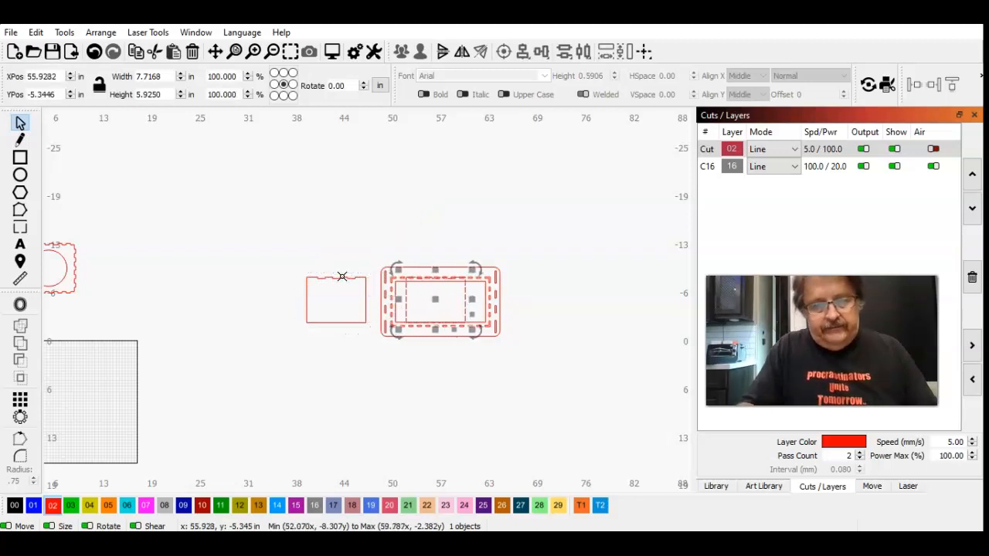
{"action": "key", "text": "Right"}
{"action": "key", "text": "Right"}
{"action": "key", "text": "Right"}
{"action": "key", "text": "Right"}
{"action": "key", "text": "Right"}
{"action": "key", "text": "Right"}
{"action": "key", "text": "Right"}
{"action": "key", "text": "Right"}
{"action": "key", "text": "Right"}
{"action": "key", "text": "Right"}
{"action": "key", "text": "Right"}
{"action": "key", "text": "Right"}
{"action": "key", "text": "Right"}
{"action": "key", "text": "Right"}
{"action": "key", "text": "Right"}
{"action": "key", "text": "Right"}
{"action": "key", "text": "Right"}
{"action": "key", "text": "Right"}
{"action": "key", "text": "Right"}
{"action": "key", "text": "Right"}
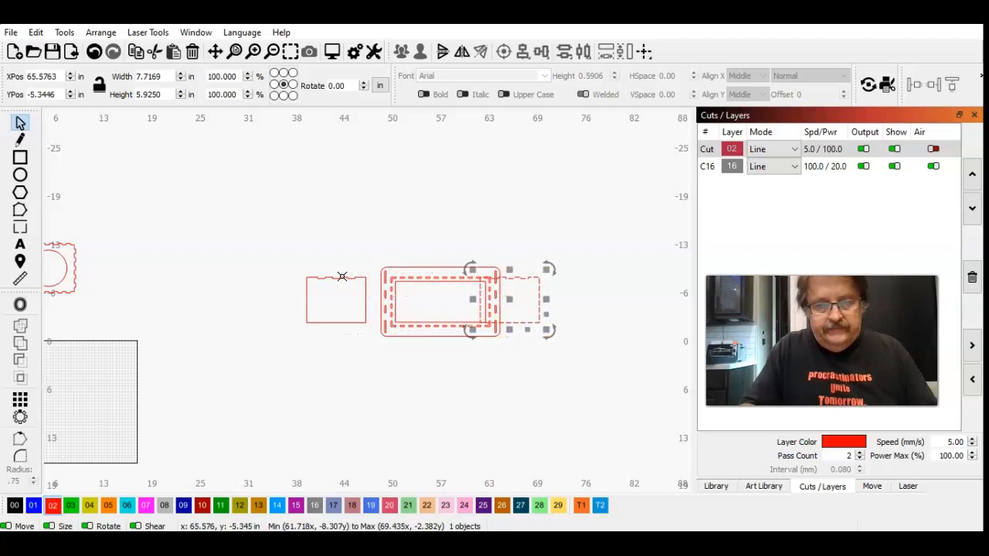
{"action": "key", "text": "Right"}
{"action": "key", "text": "Right"}
{"action": "key", "text": "Right"}
{"action": "key", "text": "Right"}
{"action": "key", "text": "Right"}
{"action": "key", "text": "Right"}
{"action": "key", "text": "Right"}
{"action": "key", "text": "Right"}
{"action": "key", "text": "Right"}
{"action": "key", "text": "Right"}
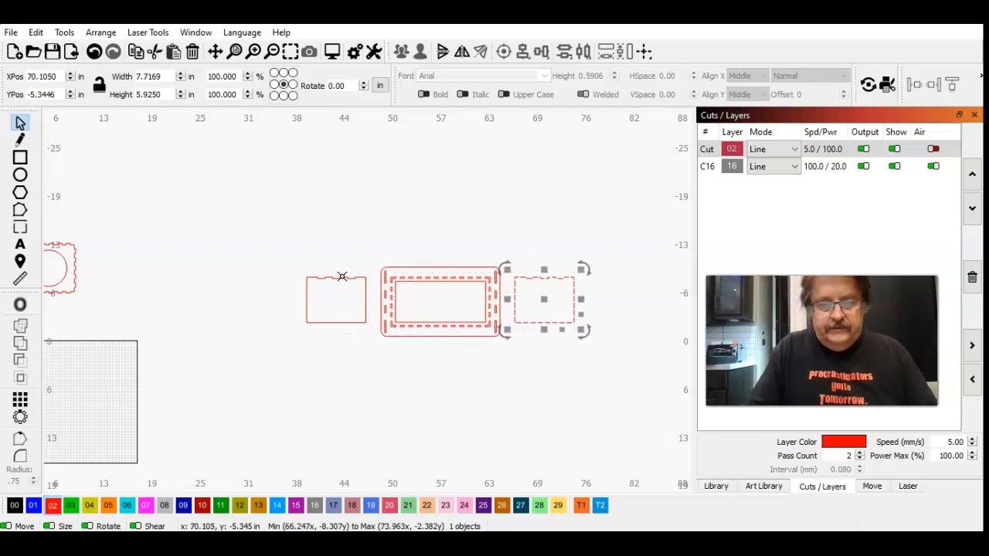
{"action": "left_click", "coordinate": [353, 365]}
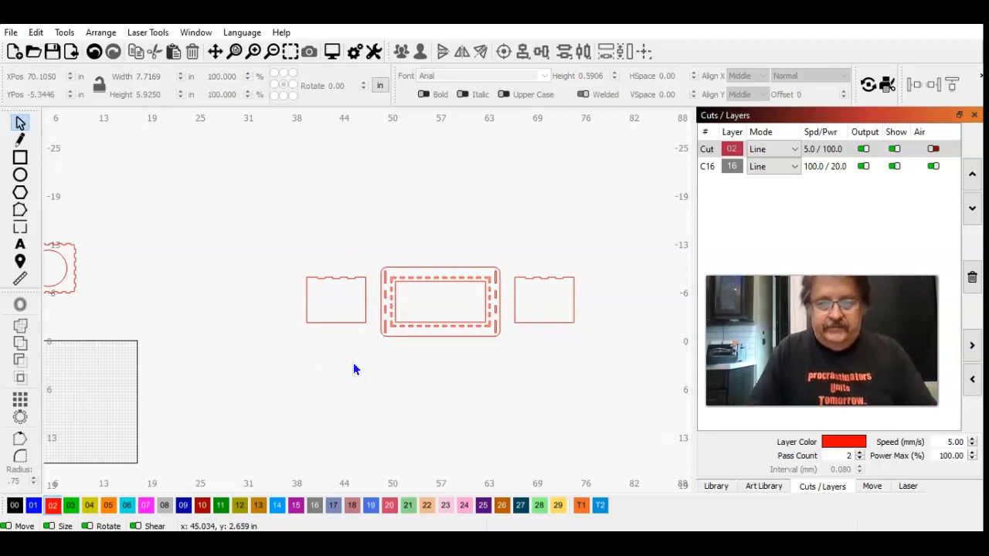
{"action": "left_click", "coordinate": [197, 438]}
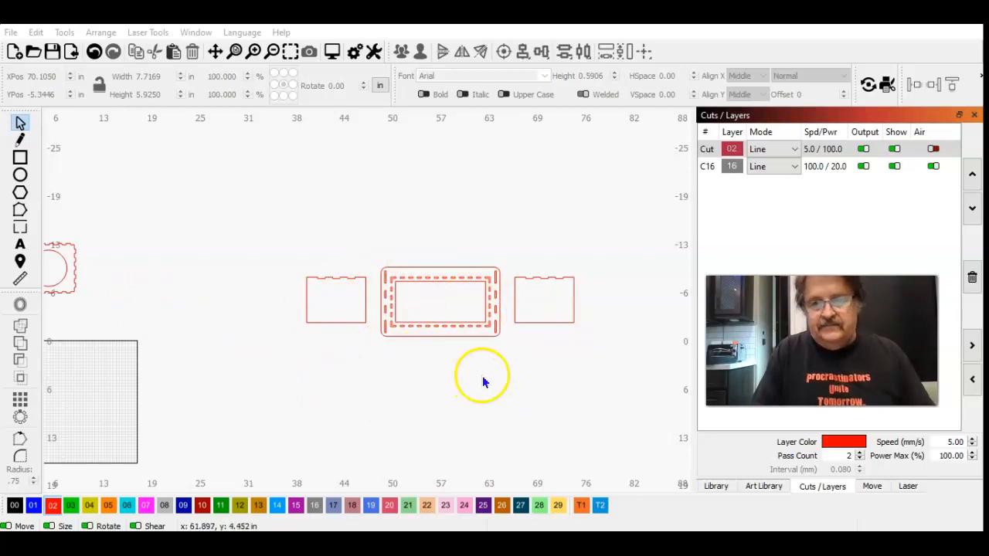
Step: Add the dog bone graphic from the Pet Feeder art library to the project
{"action": "left_click", "coordinate": [765, 486]}
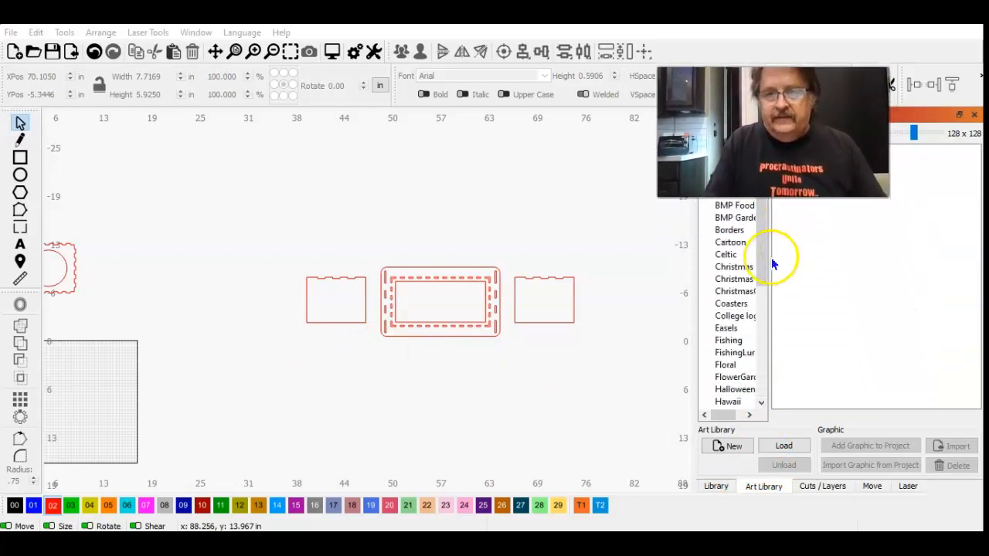
{"action": "left_click_drag", "start_coordinate": [759, 254], "coordinate": [758, 368]}
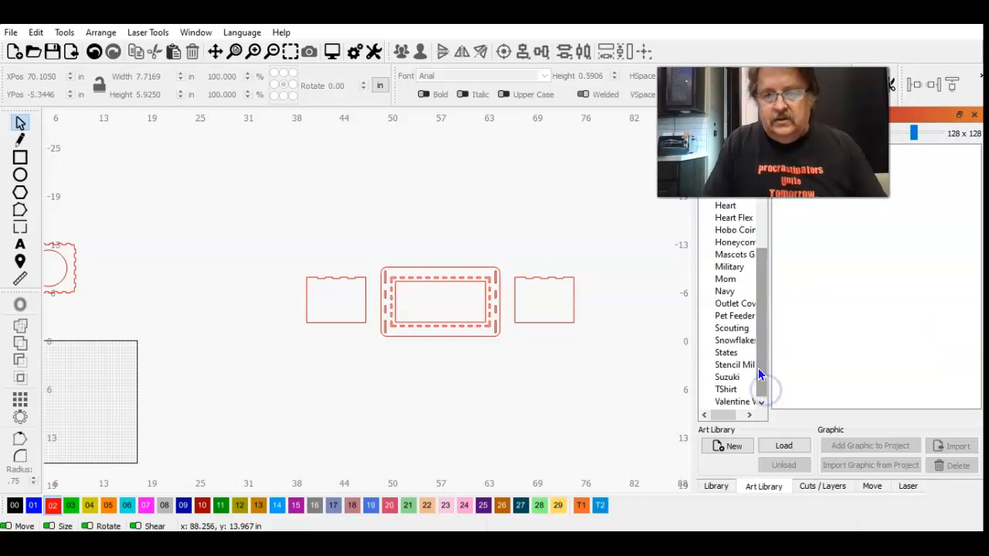
{"action": "left_click", "coordinate": [738, 316]}
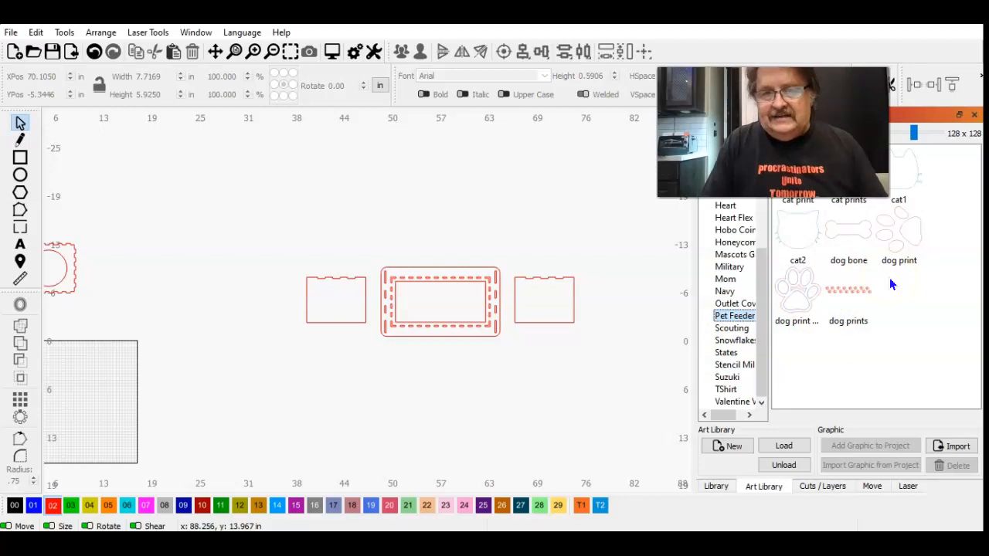
{"action": "left_click", "coordinate": [846, 234]}
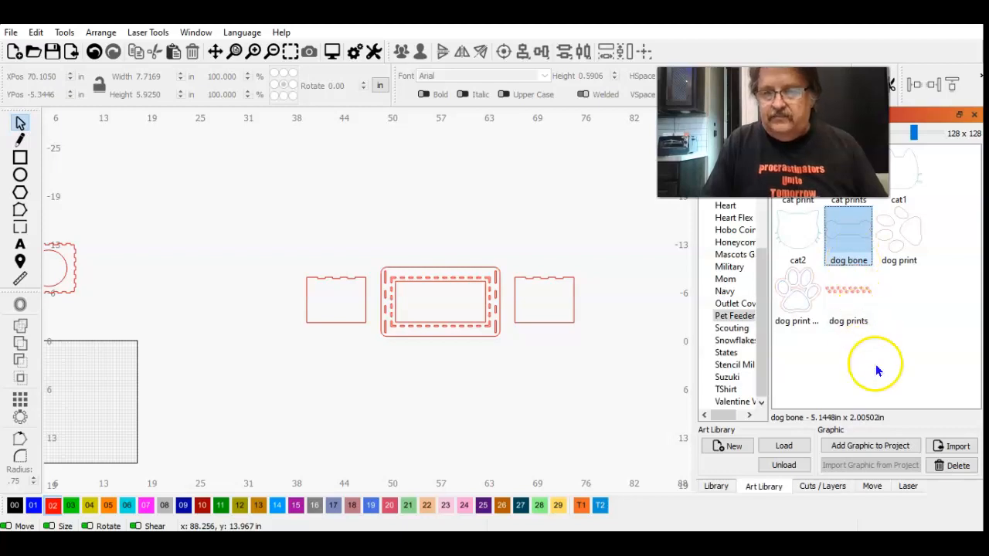
{"action": "left_click", "coordinate": [869, 445]}
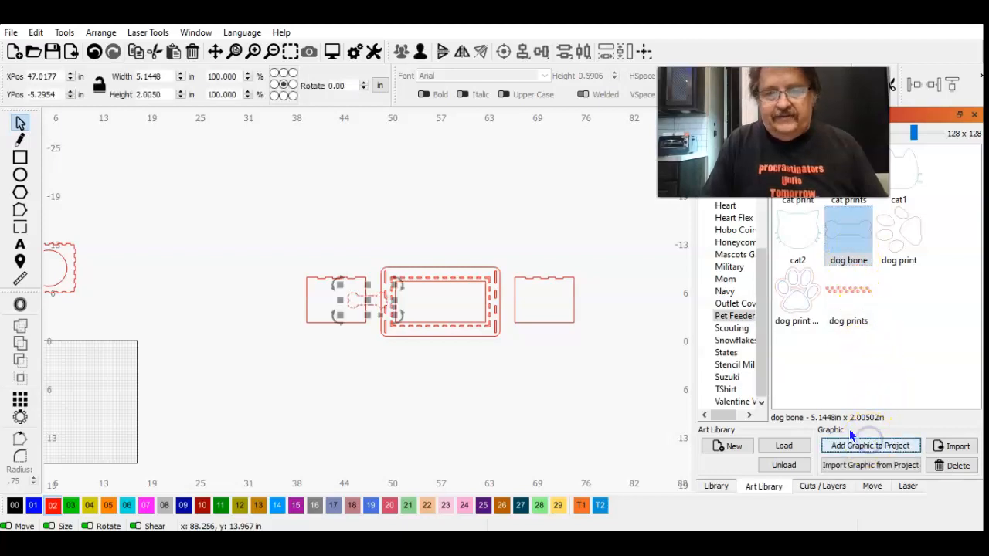
Step: Move the dog bone to the centre of the left side panel, at X 42.9328 in and Y -5.3446 in
{"action": "left_click_drag", "start_coordinate": [367, 300], "coordinate": [338, 299]}
{"action": "left_click", "coordinate": [344, 353]}
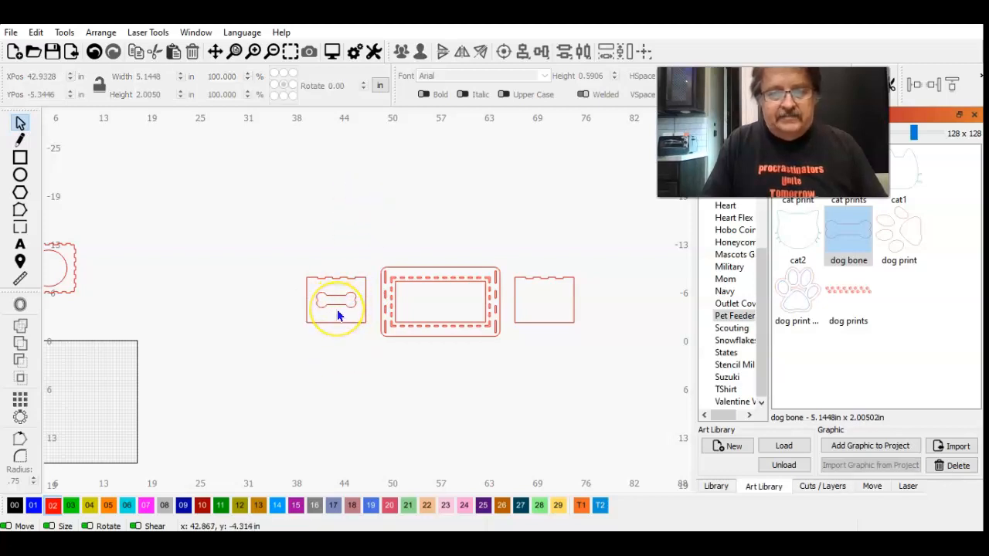
{"action": "mouse_move", "coordinate": [336, 309]}
{"action": "left_mouse_down"}
{"action": "mouse_move", "coordinate": [319, 357]}
{"action": "mouse_move", "coordinate": [296, 341]}
{"action": "mouse_move", "coordinate": [336, 299]}
{"action": "left_mouse_up"}
{"action": "left_click", "coordinate": [292, 231]}
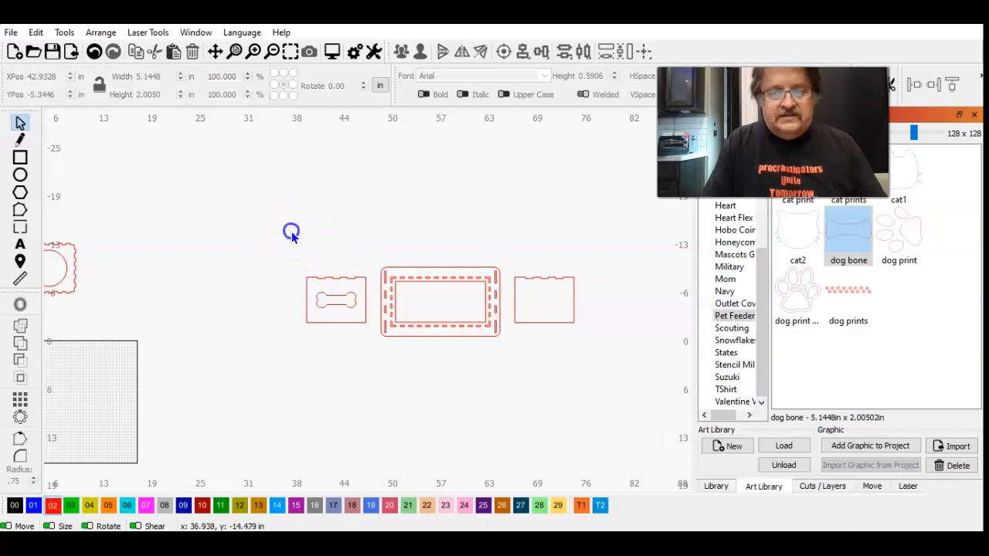